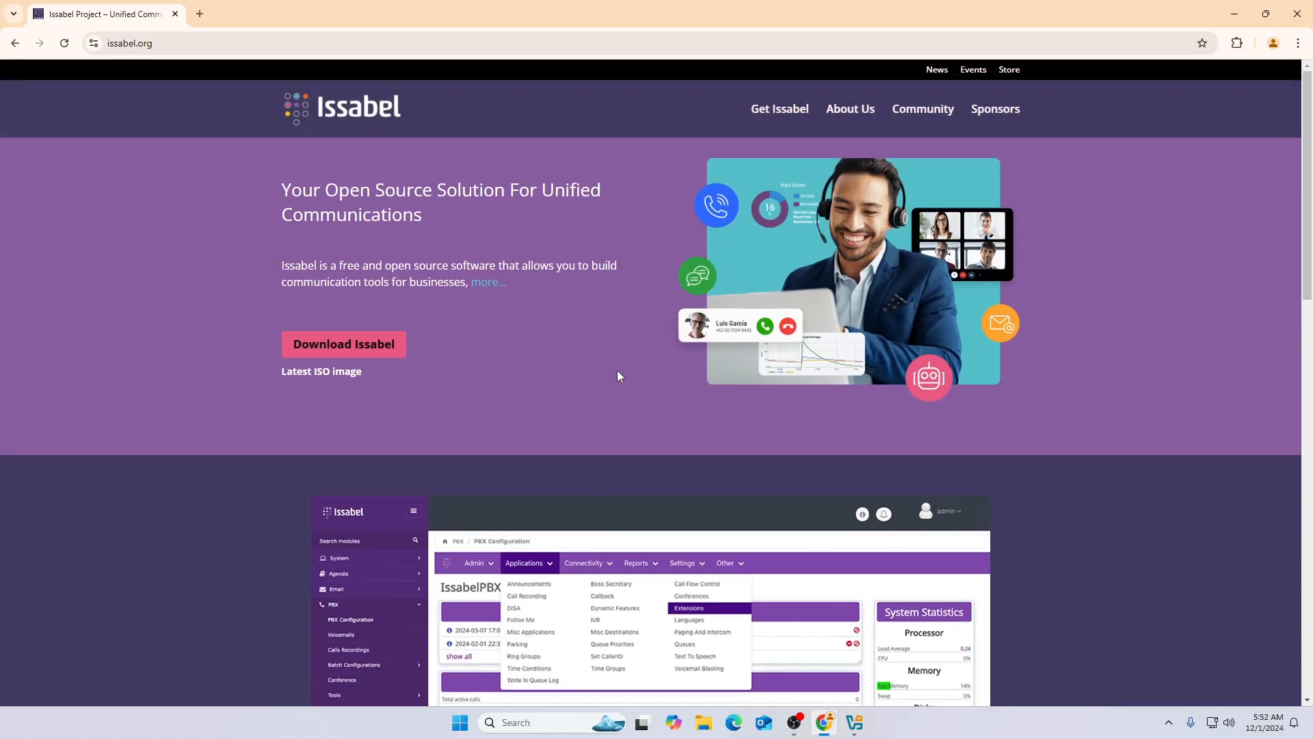
- Scroll down through the issabel.org page to look over its content and footer
scroll(617, 371, "down", 1)
scroll(617, 371, "up", 1)
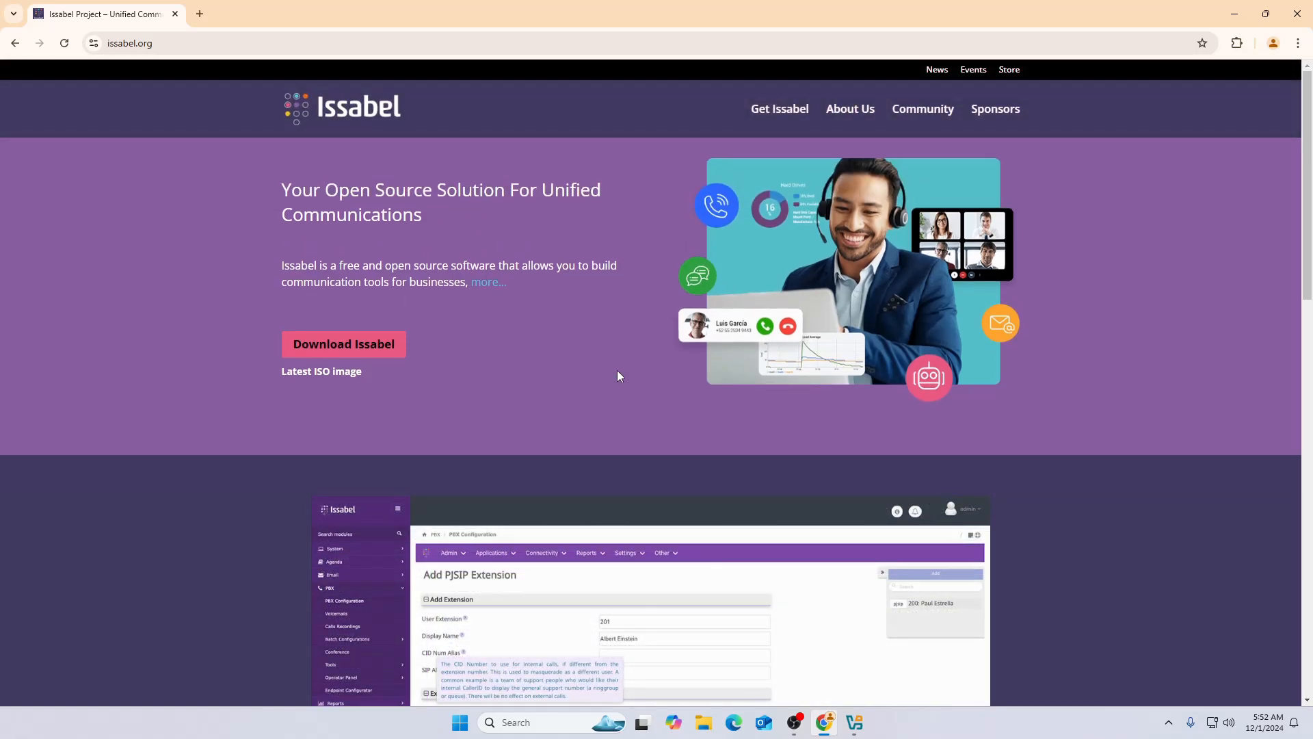
scroll(617, 371, "down", 2)
scroll(618, 376, "up", 2)
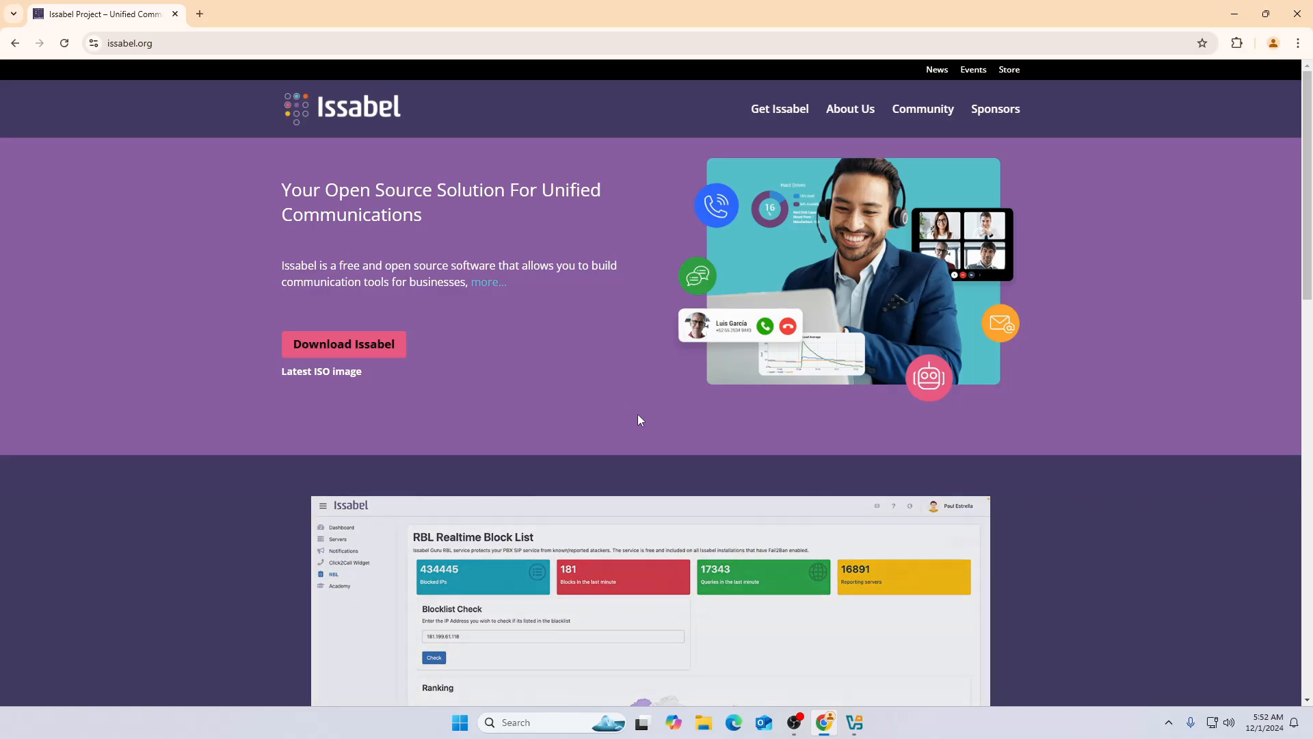
scroll(638, 413, "down", 2)
scroll(700, 515, "down", 3)
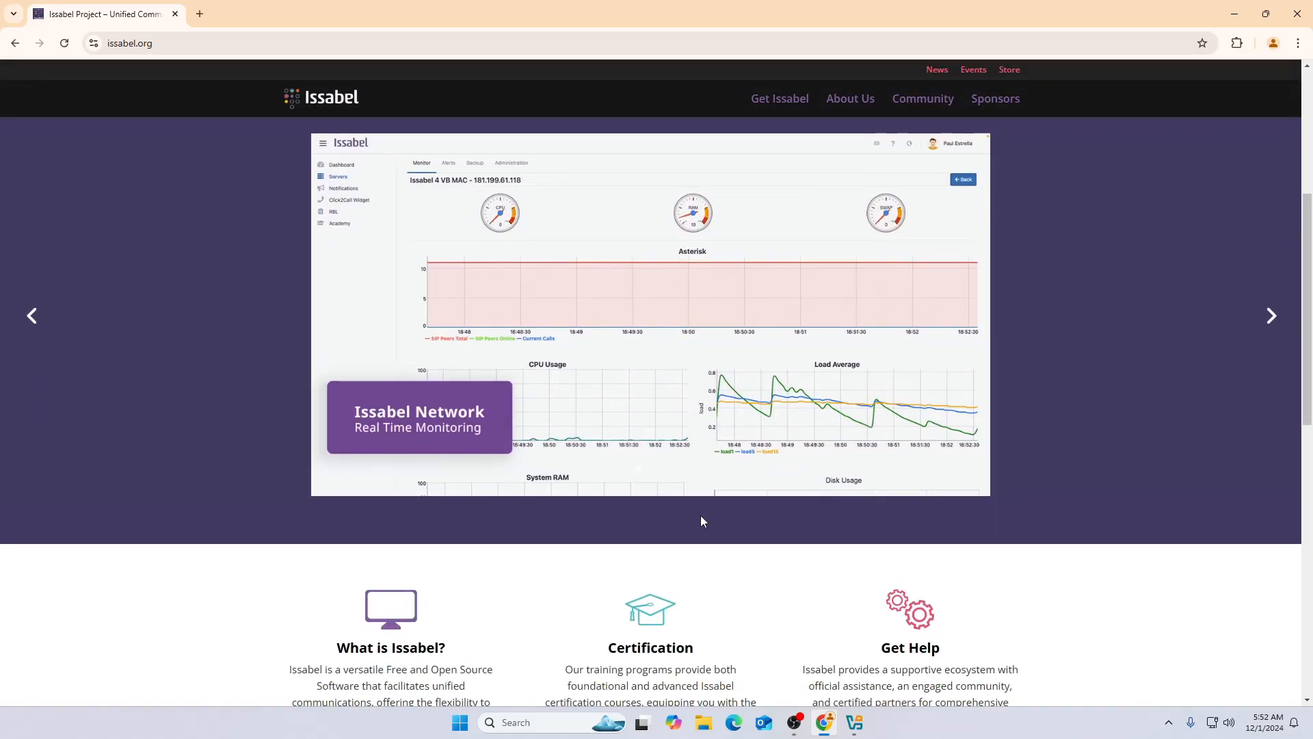
scroll(701, 515, "down", 4)
scroll(700, 515, "down", 4)
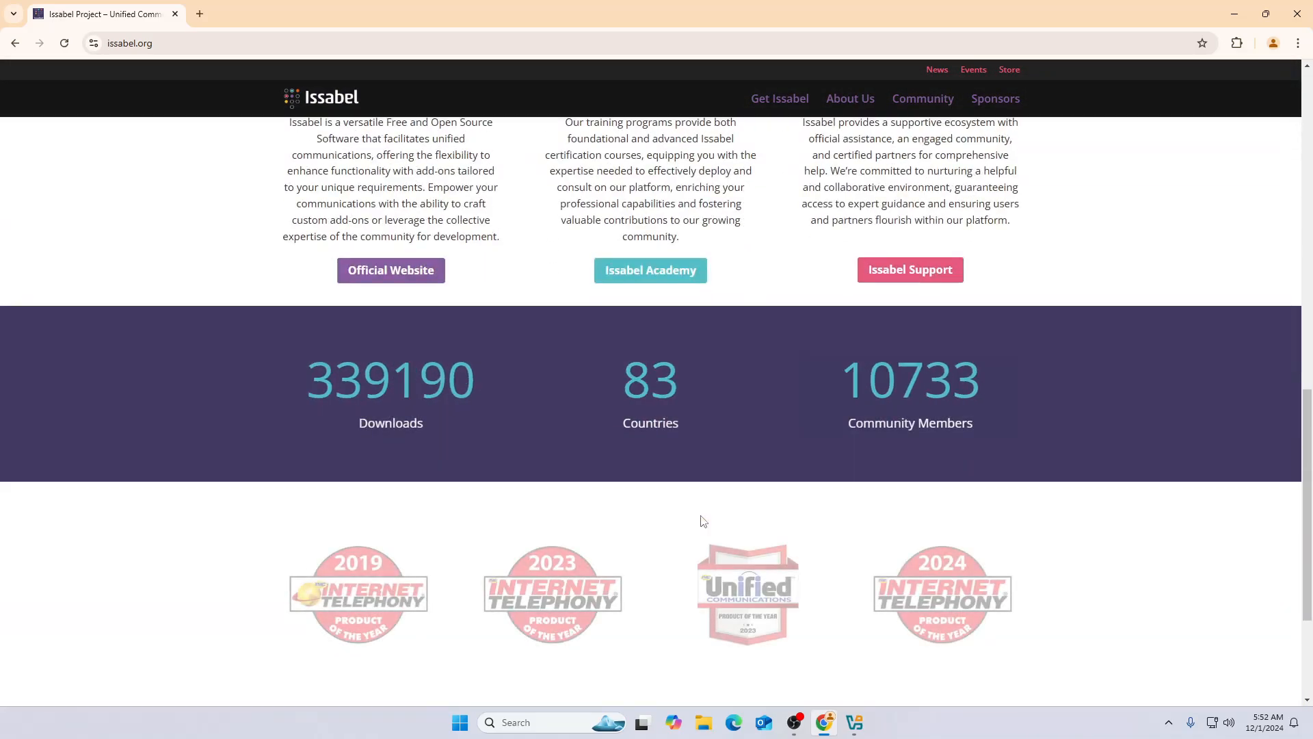
scroll(700, 515, "down", 3)
scroll(700, 522, "up", 8)
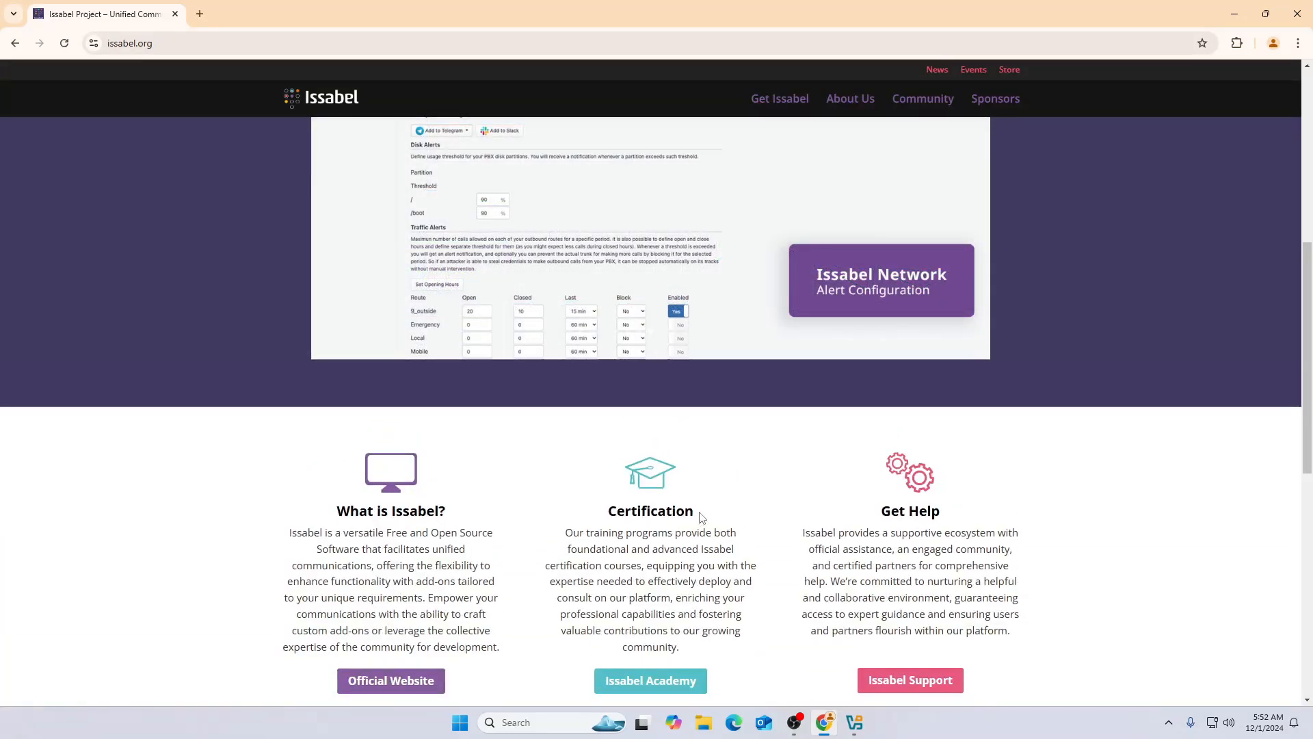
scroll(700, 517, "down", 10)
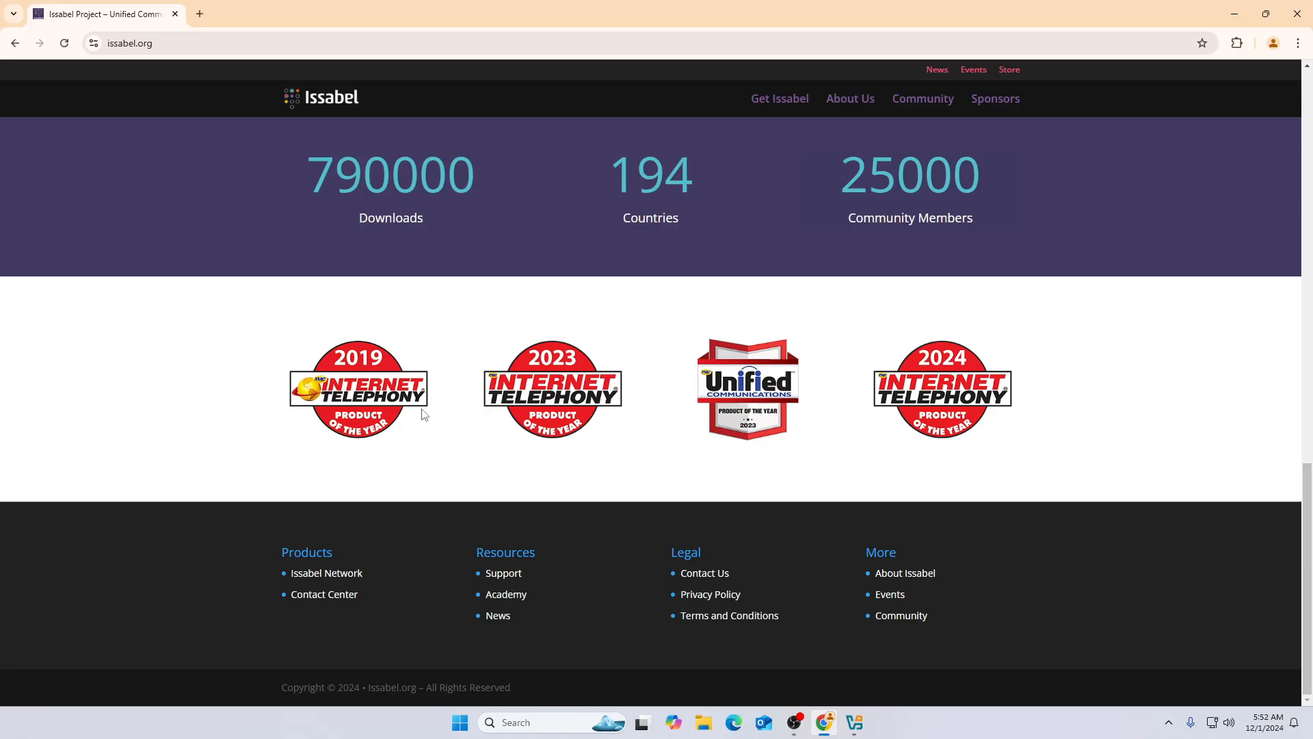
scroll(388, 246, "up", 1)
- Return to the top of issabel.org and close Chrome
left_click_drag(309, 236, 470, 244)
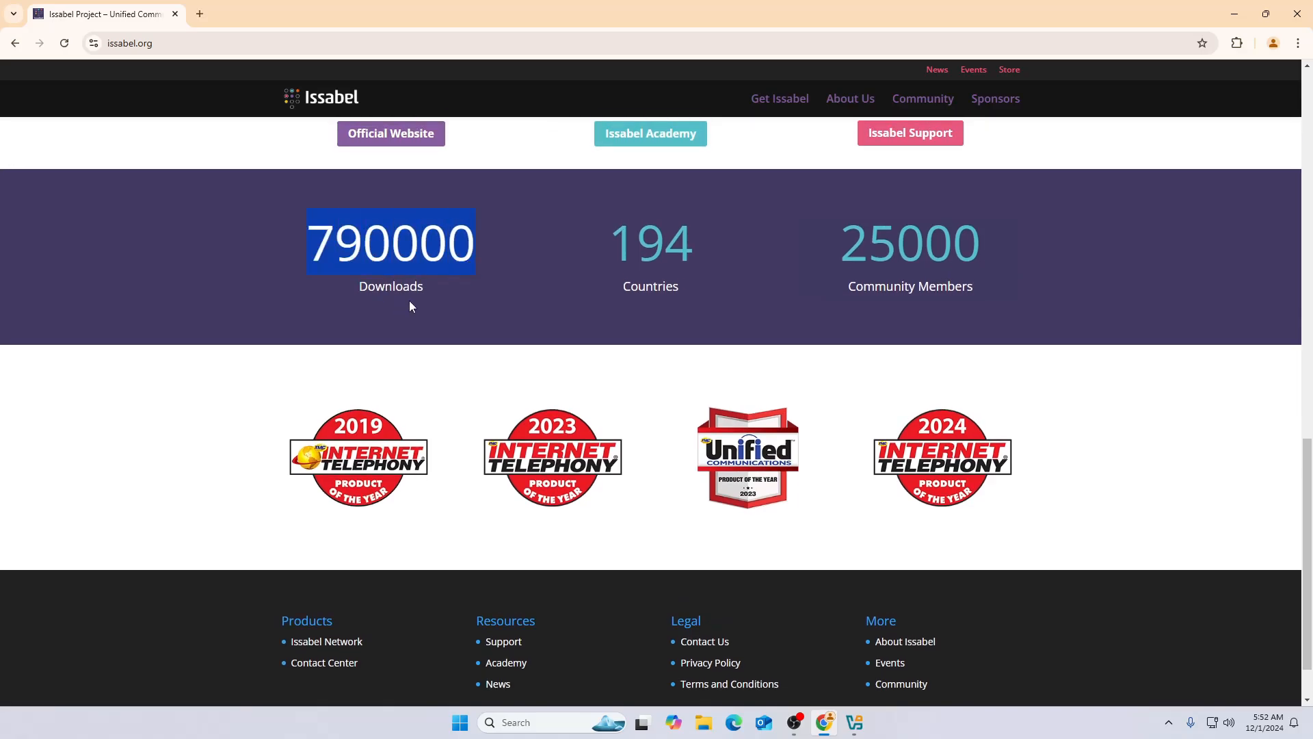
scroll(468, 380, "up", 2)
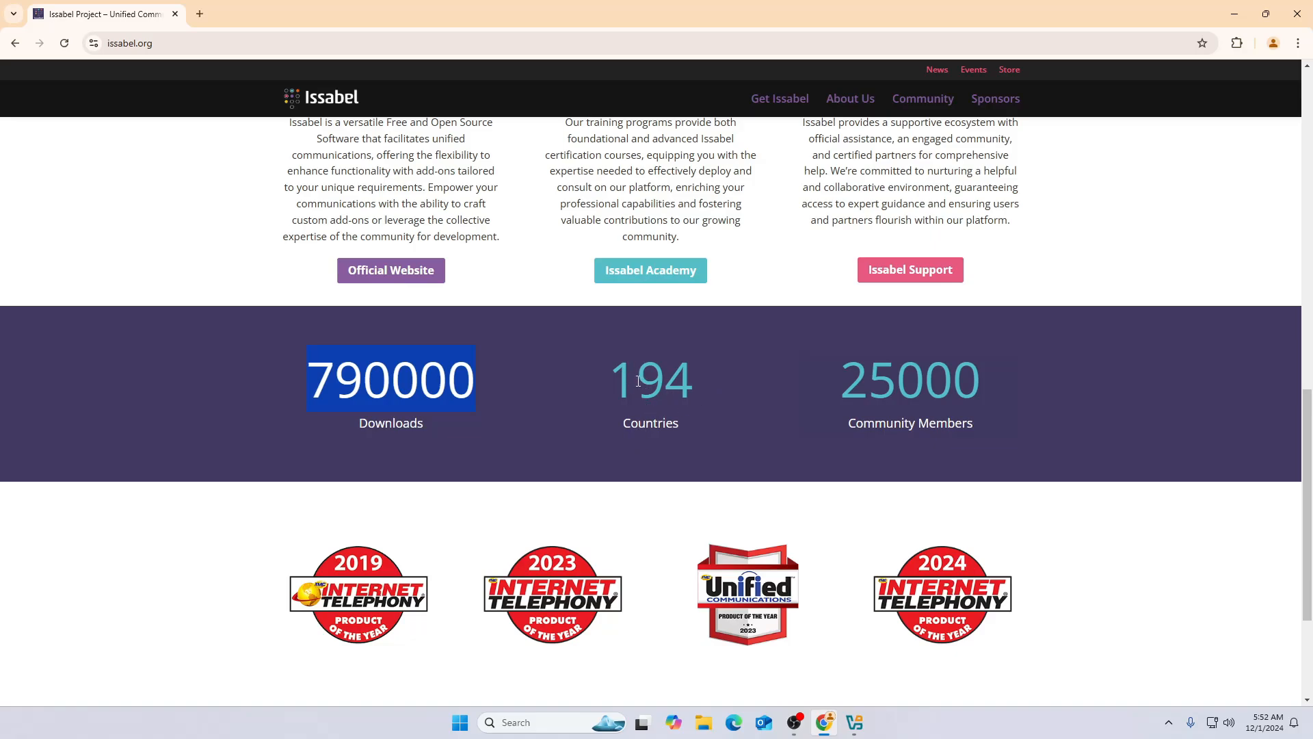
scroll(775, 458, "up", 4)
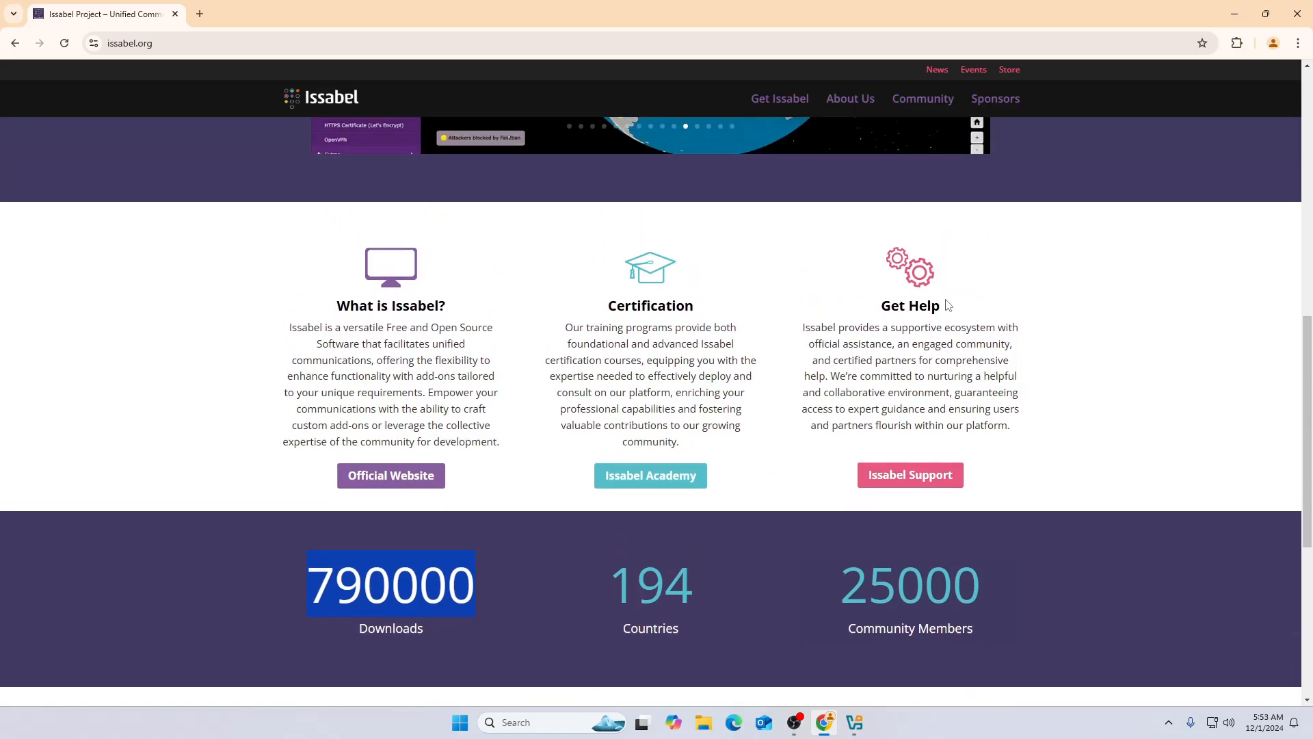
scroll(776, 366, "up", 1)
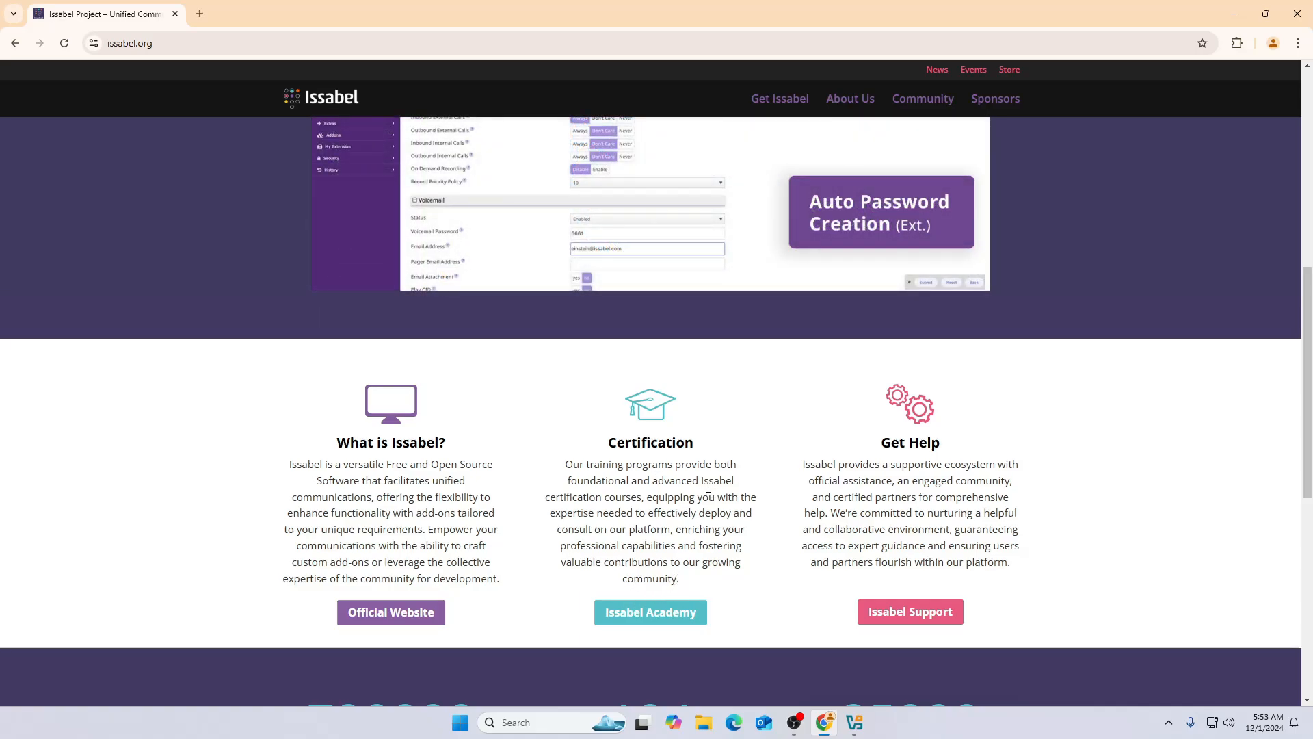
scroll(708, 491, "up", 5)
scroll(708, 491, "up", 2)
scroll(740, 494, "up", 2)
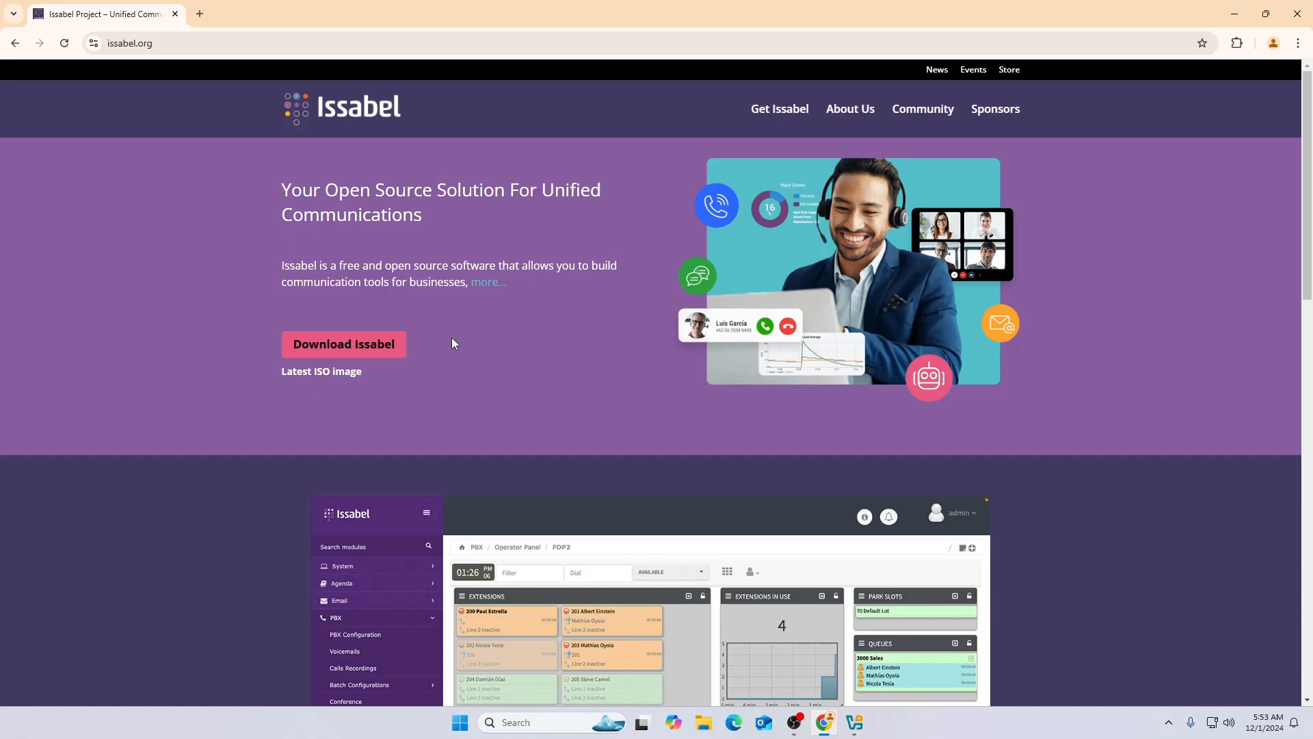
left_click(1298, 13)
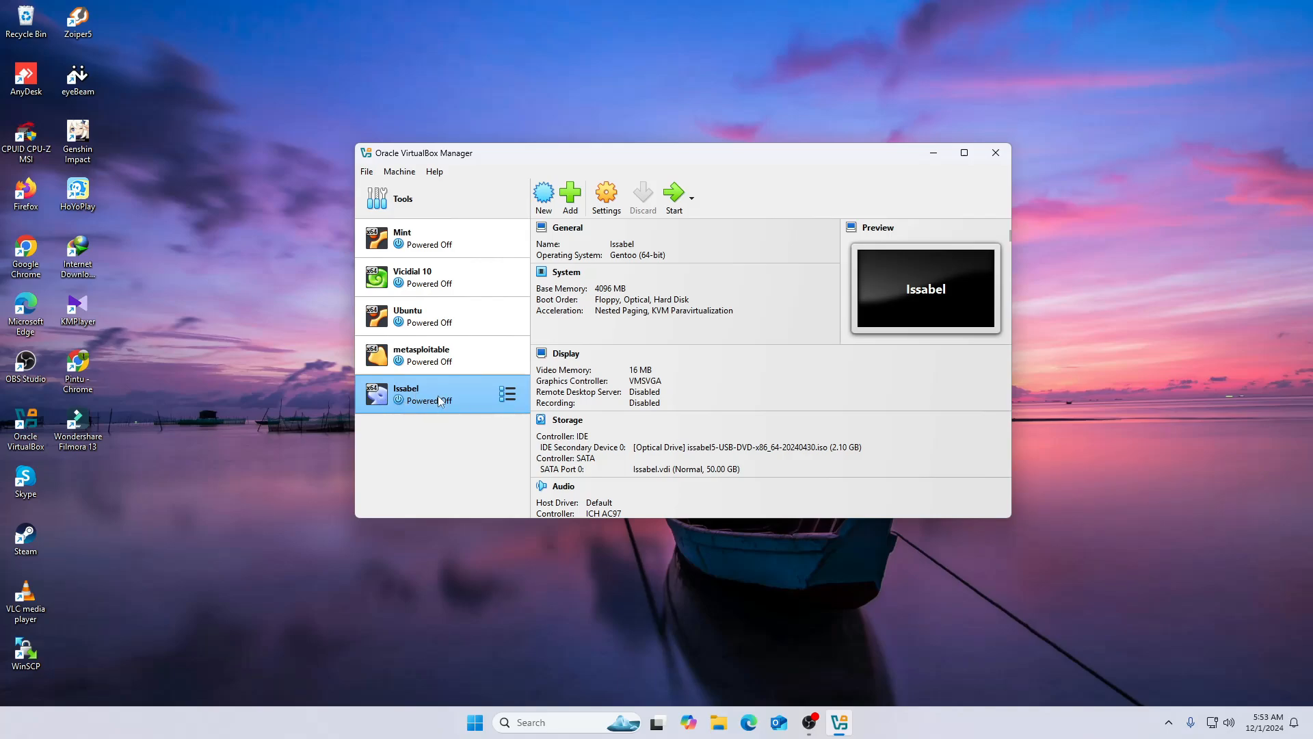
- Start the Issabel VM and minimize the VirtualBox Manager window
left_click(677, 205)
left_click(934, 153)
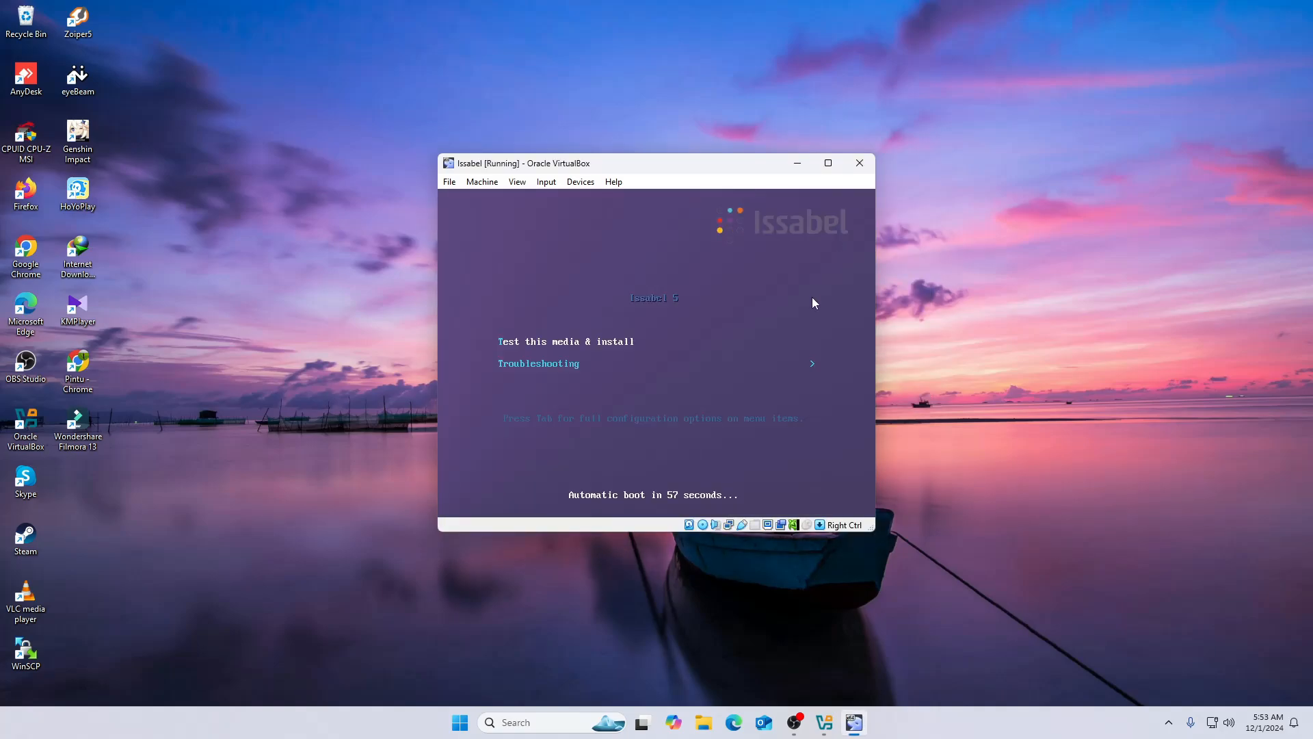
- Boot with 'Test this media & install' and dismiss the mouse-integration notice
key("Down")
key("Up")
key("Return")
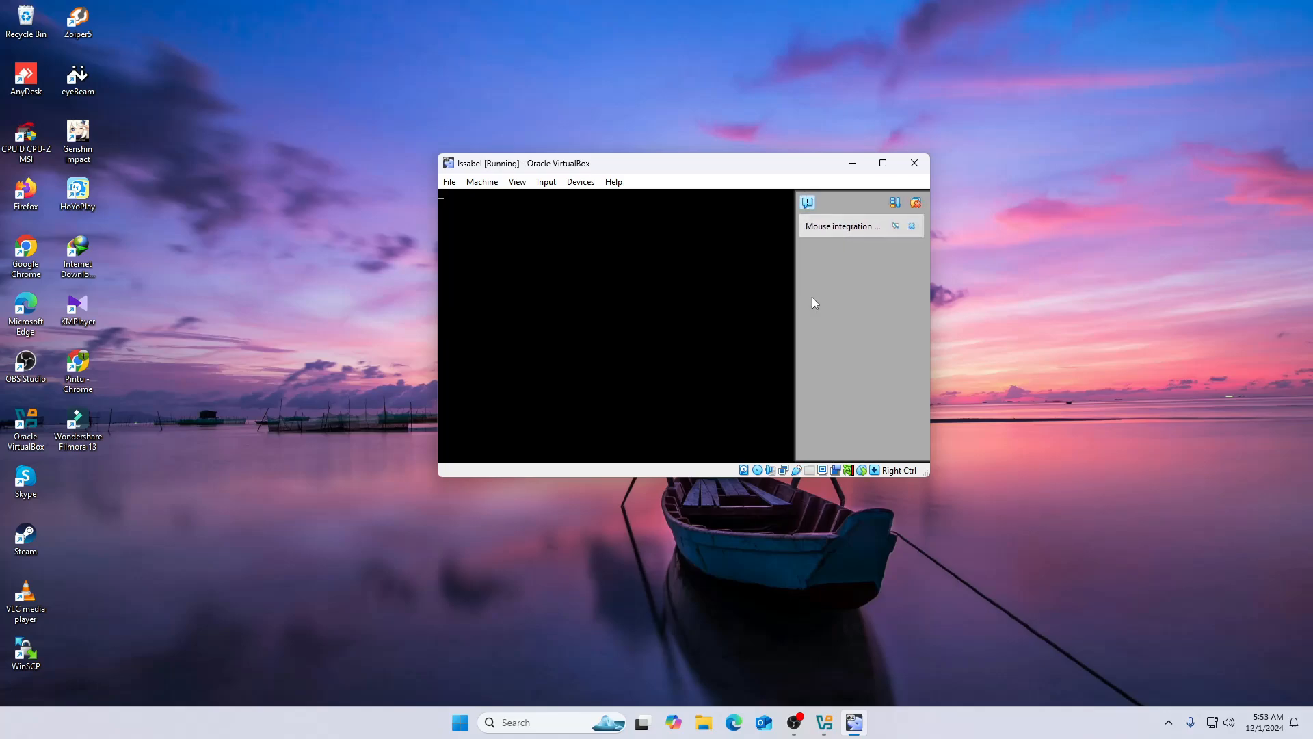
left_click(917, 202)
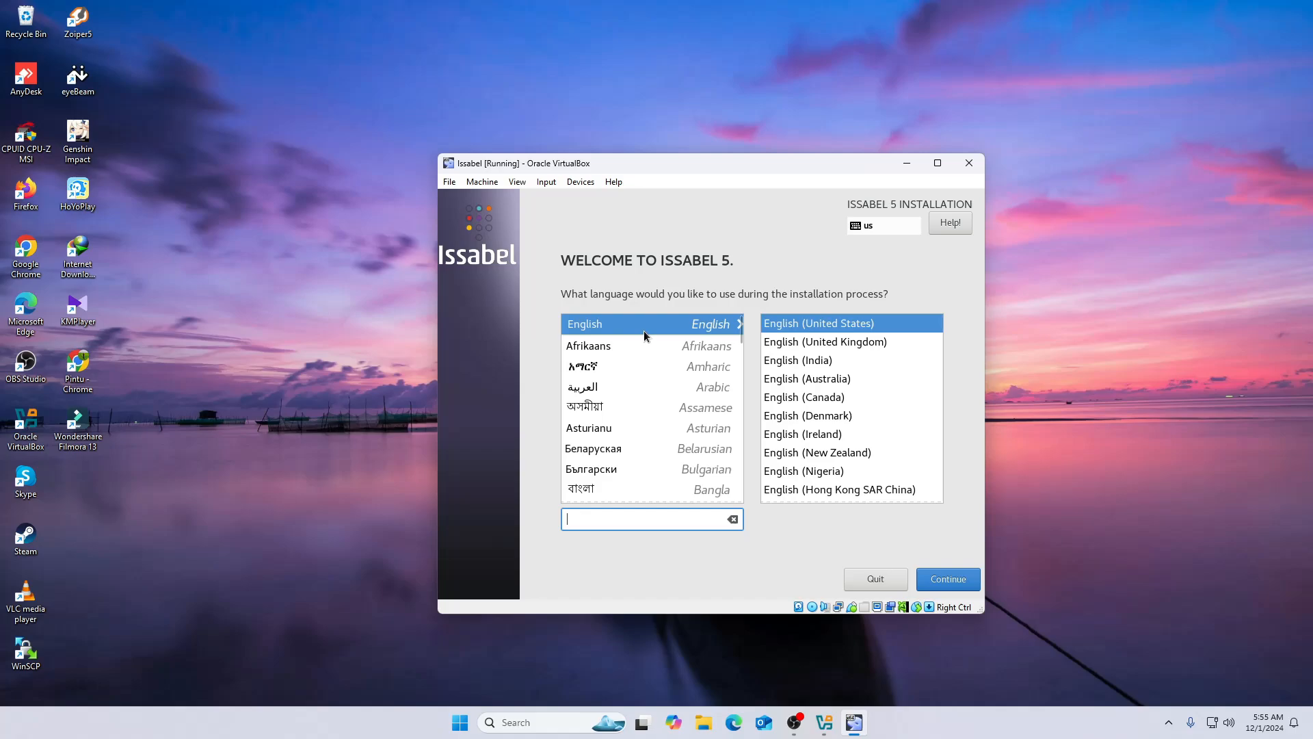
- Continue in English (United States), keep only the English (US) keyboard, then go to Root Password
left_click(958, 580)
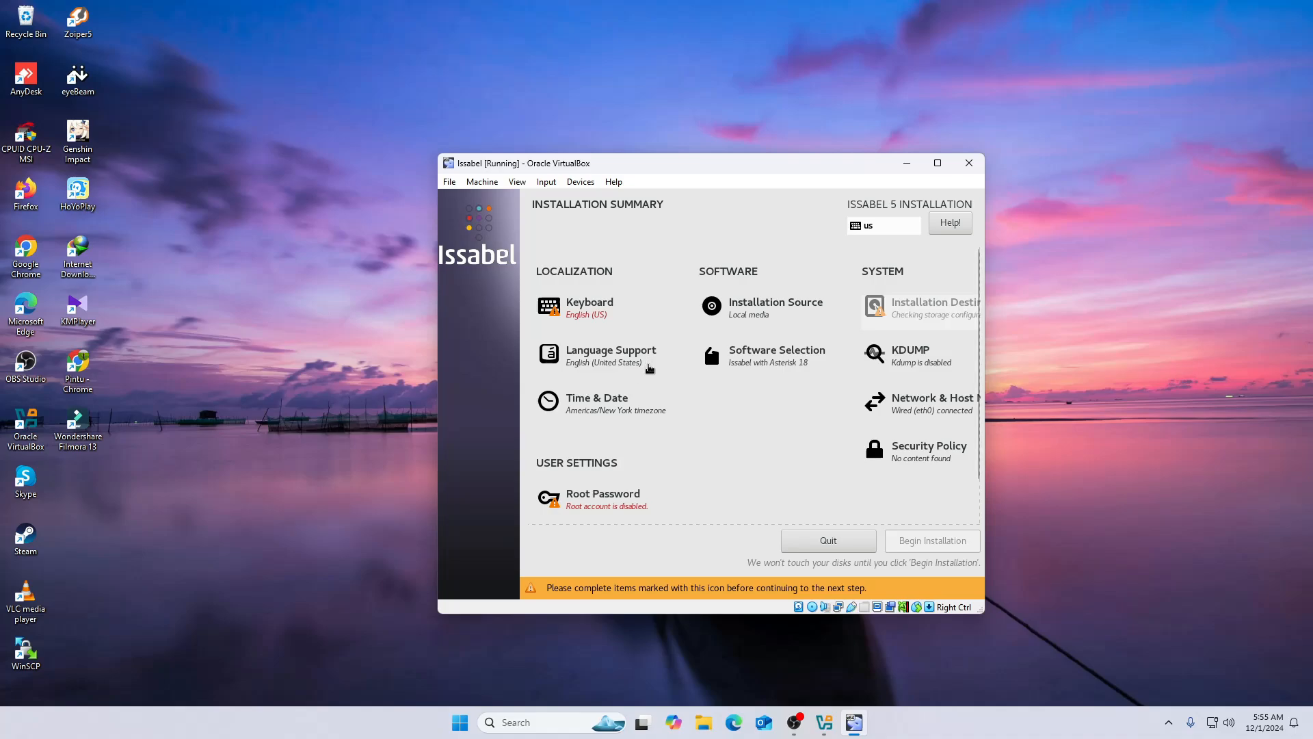
left_click_drag(983, 613, 1001, 621)
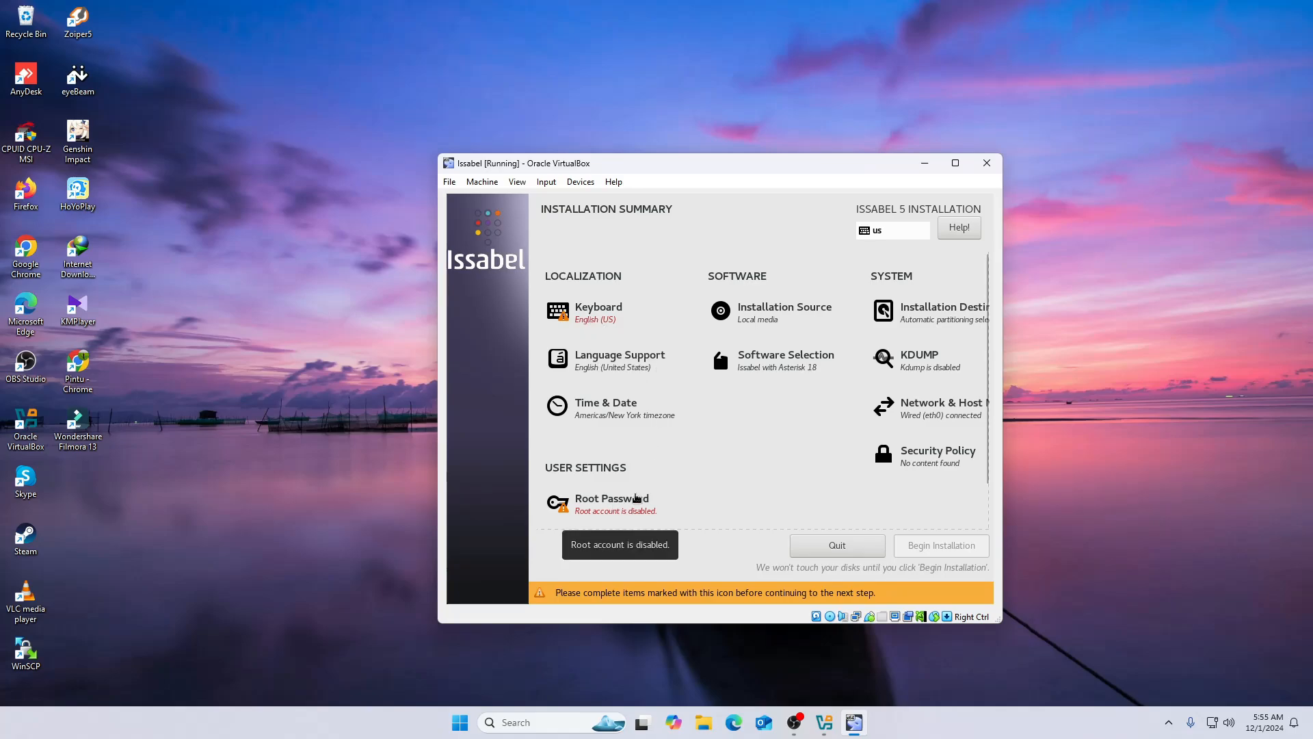
left_click(595, 309)
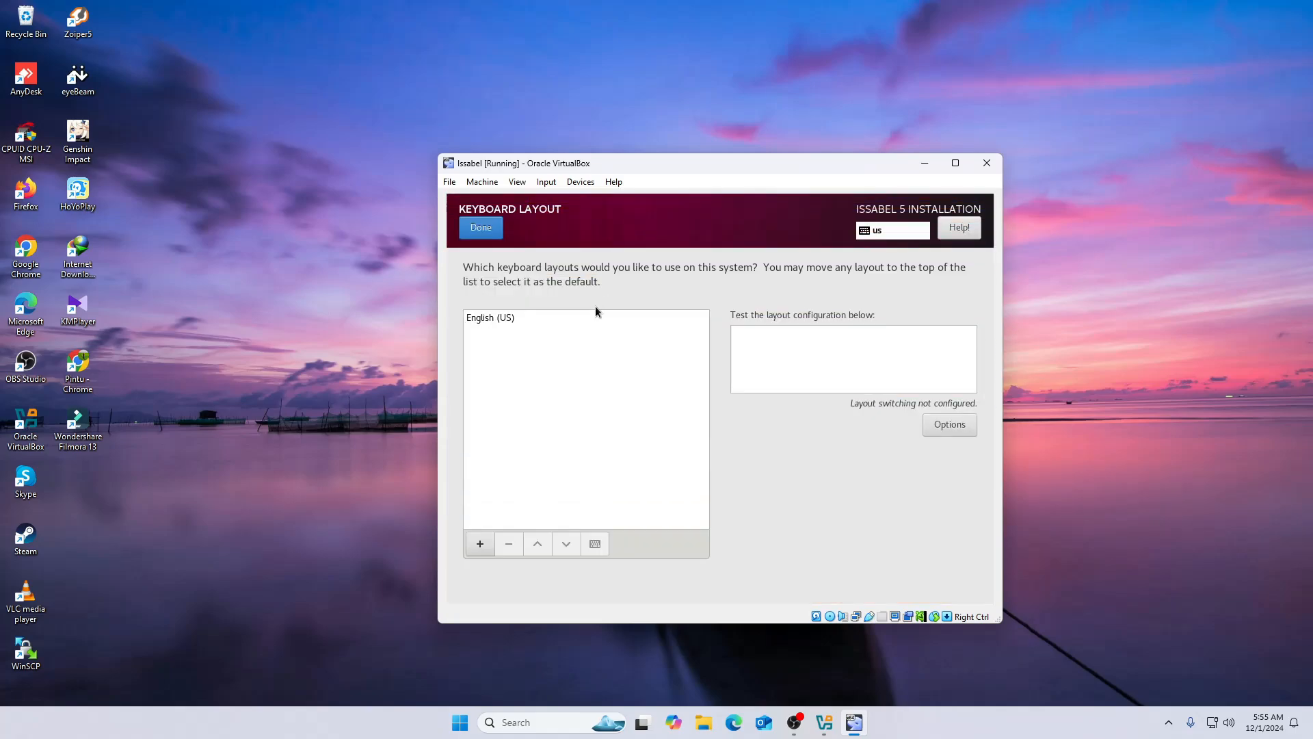
left_click(489, 319)
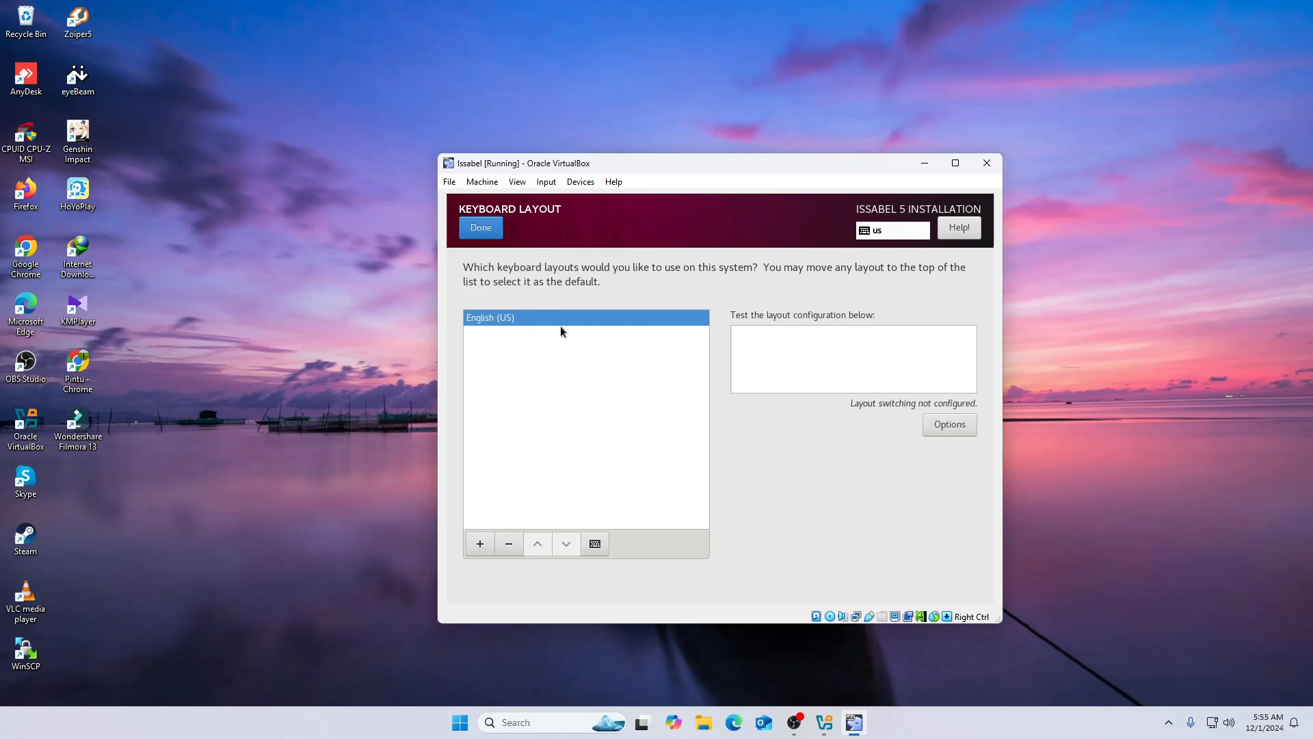
left_click(484, 549)
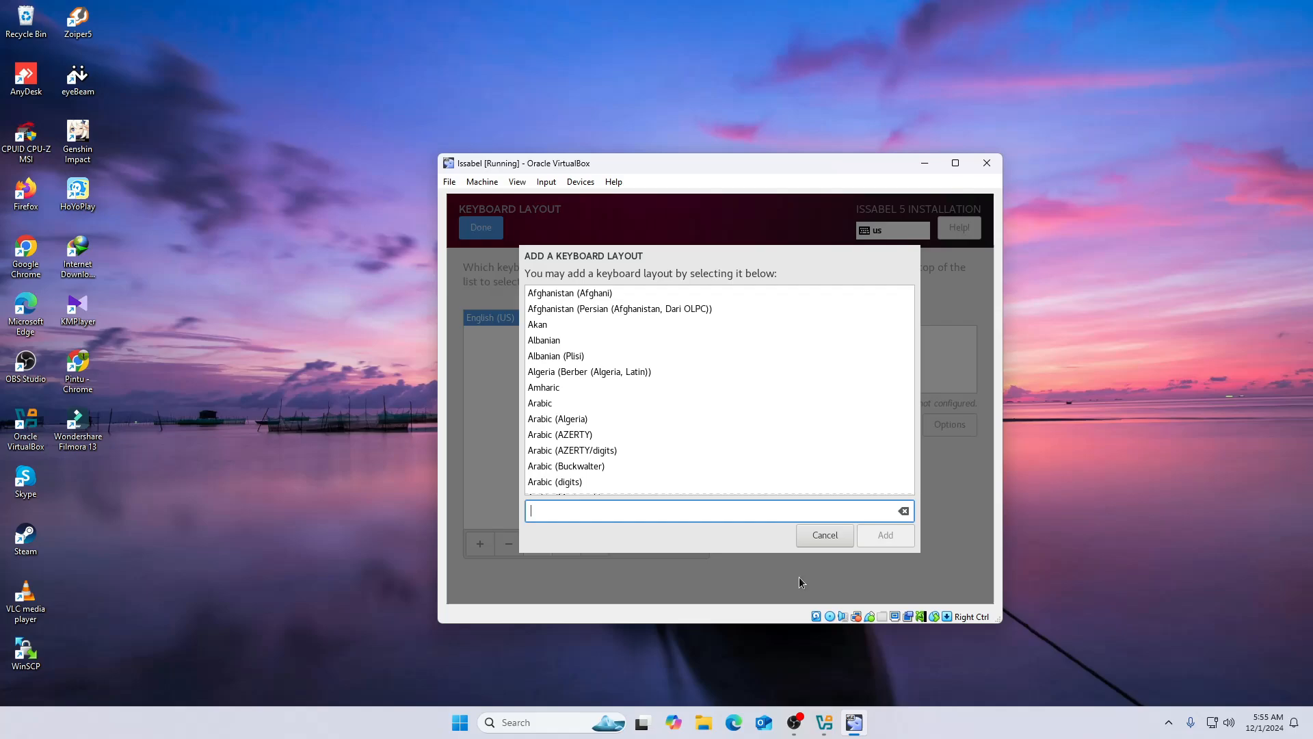
left_click(824, 535)
left_click(482, 228)
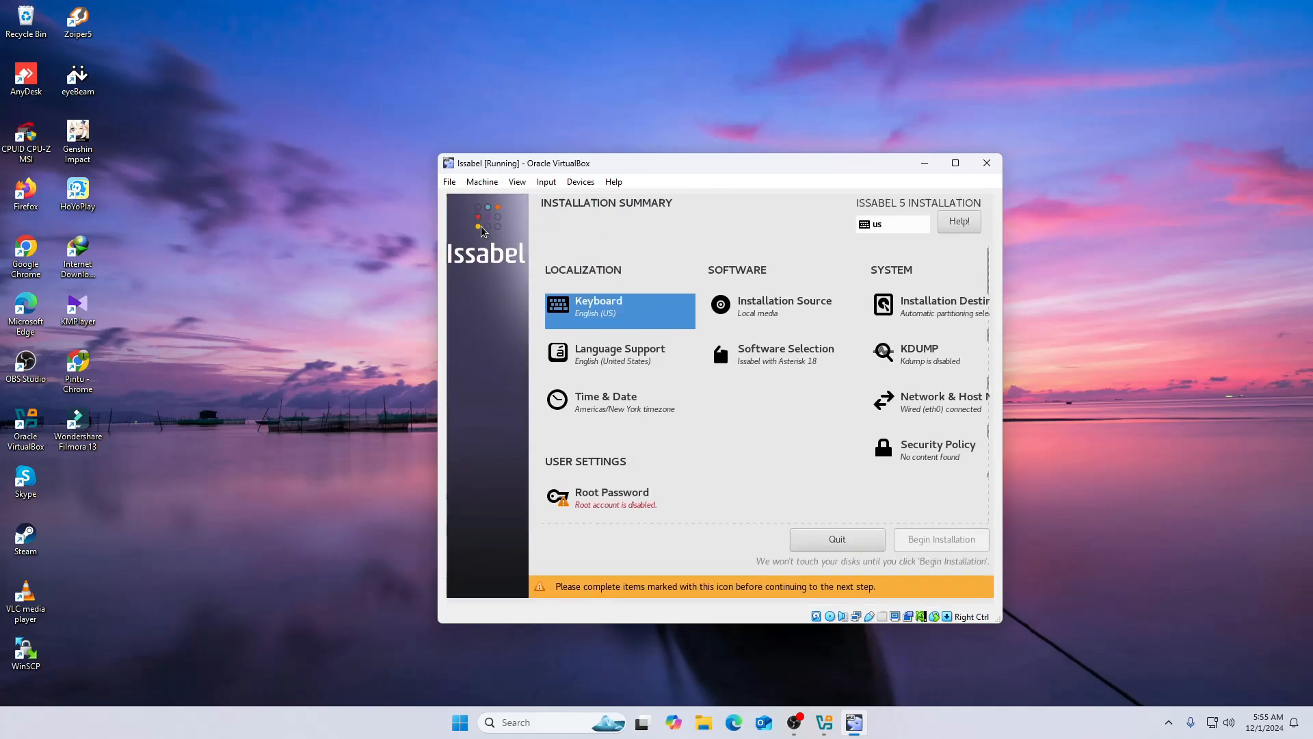
left_click(618, 509)
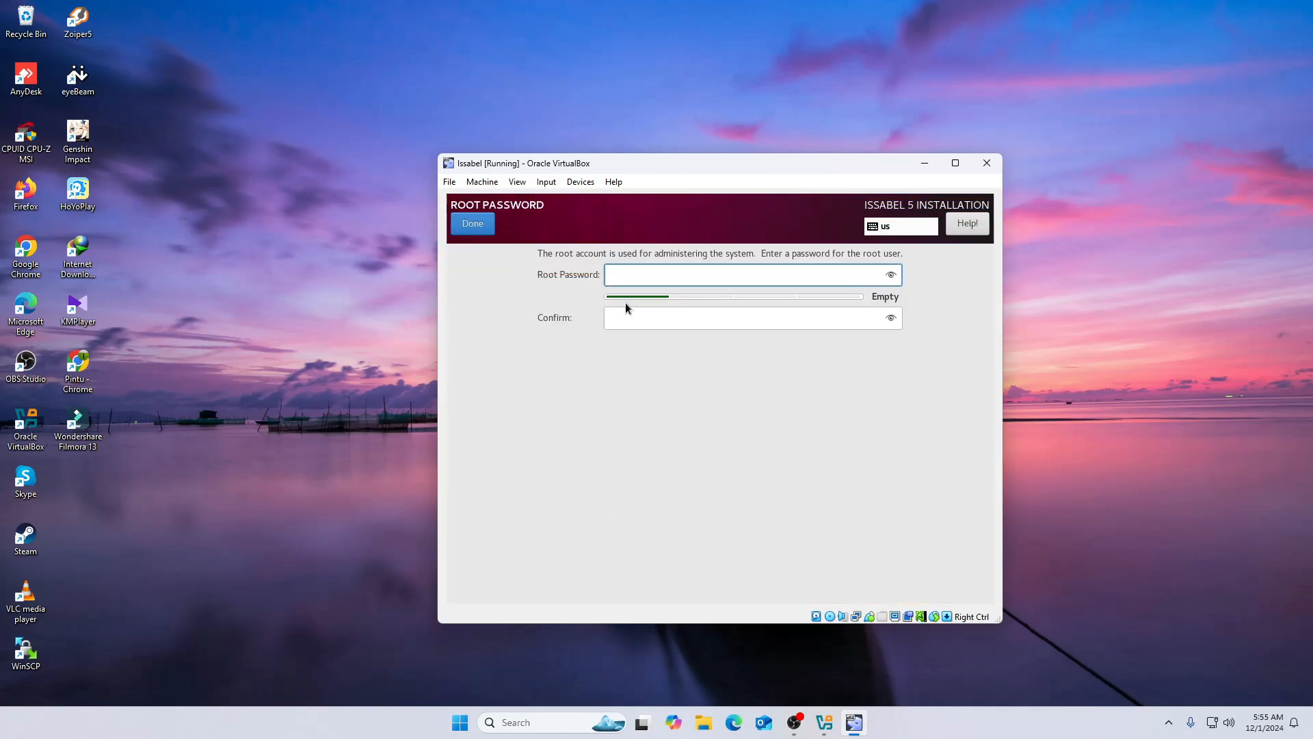
- Enter and confirm the root password, accepting it despite the weak-password warning
type("123456")
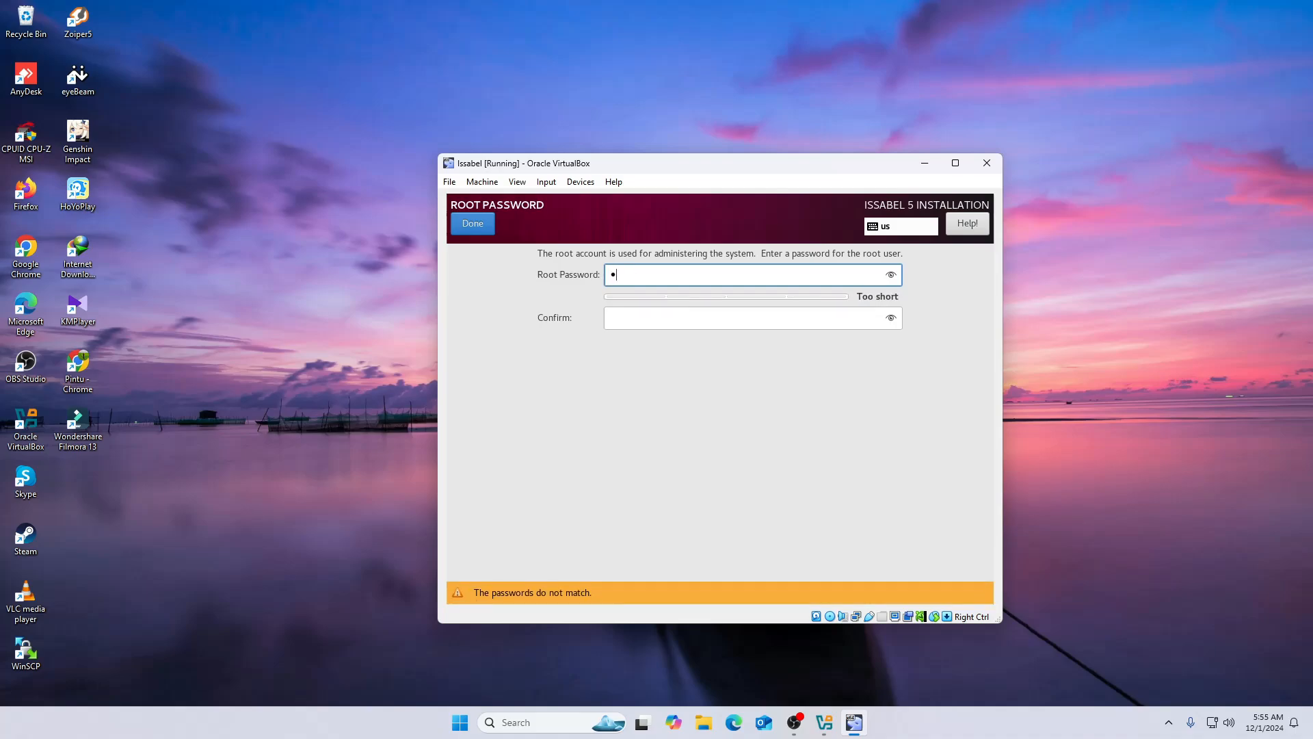
type("78")
left_click(891, 277)
left_click(653, 324)
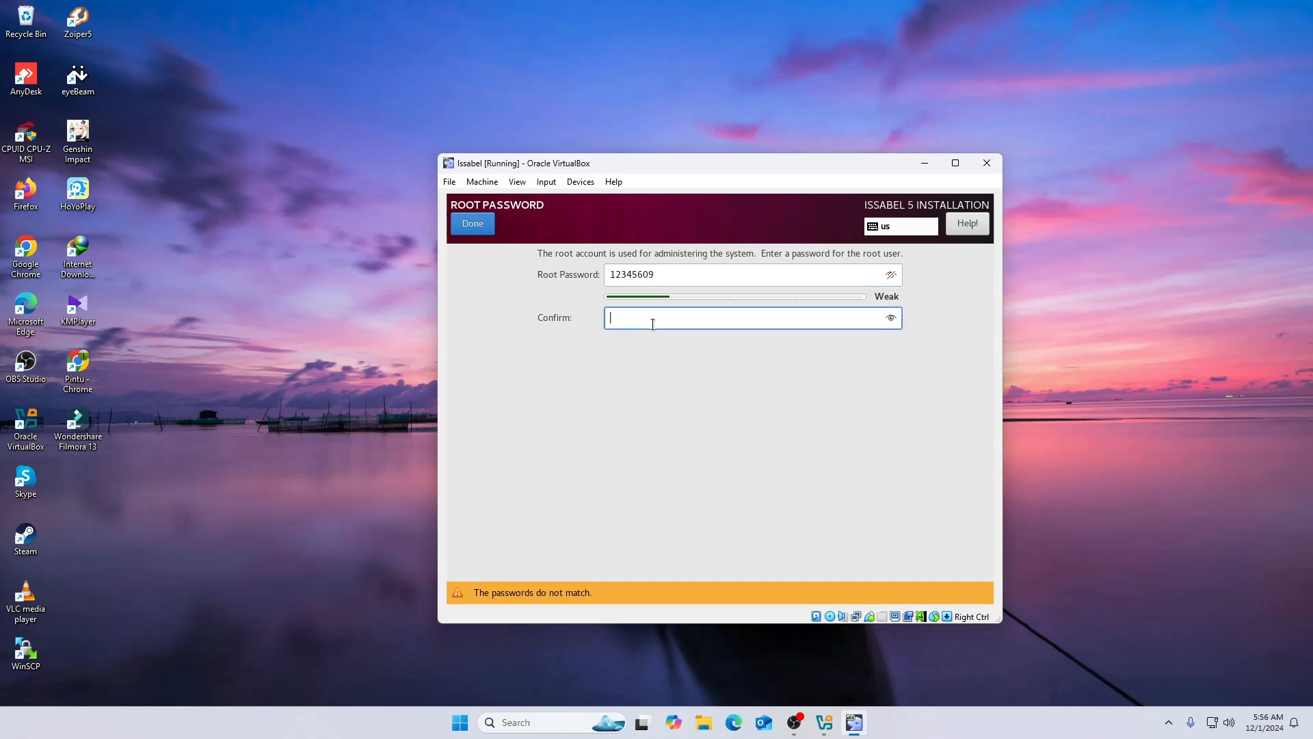
type("12345609")
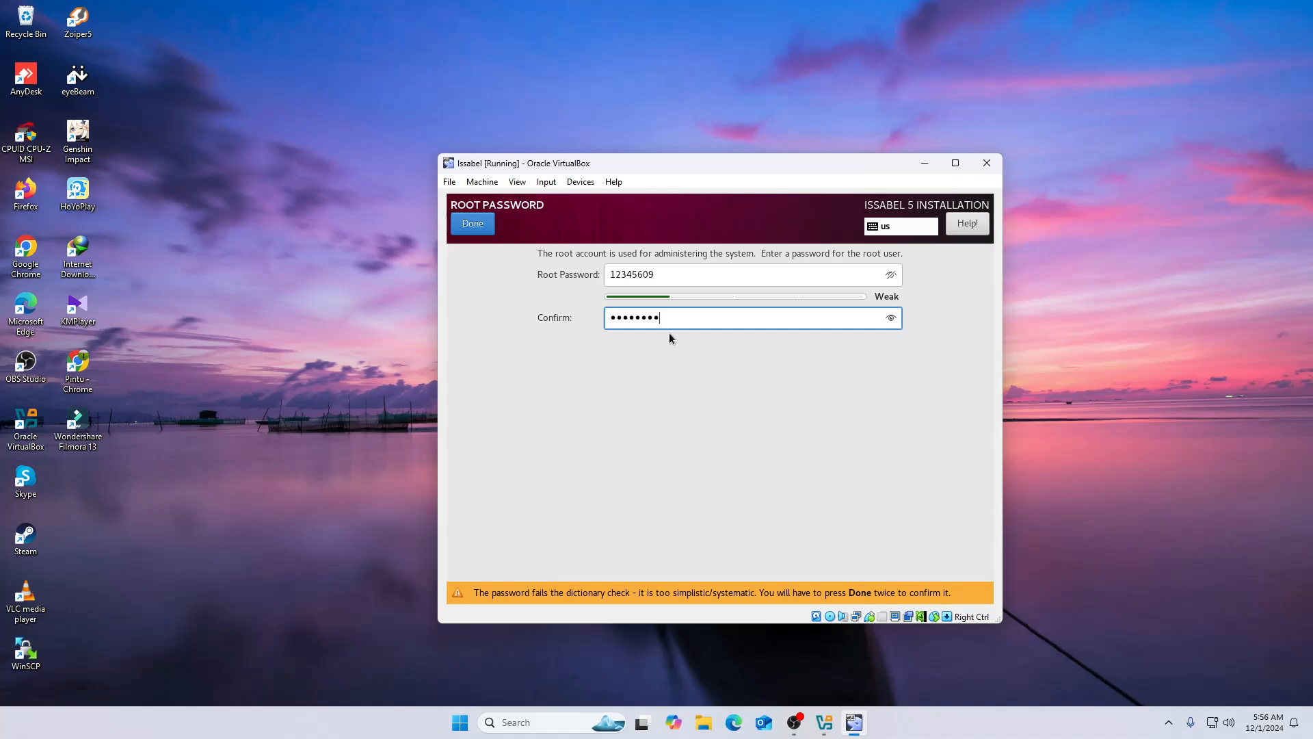
left_click(474, 228)
left_click(474, 228)
scroll(748, 449, "down", 1)
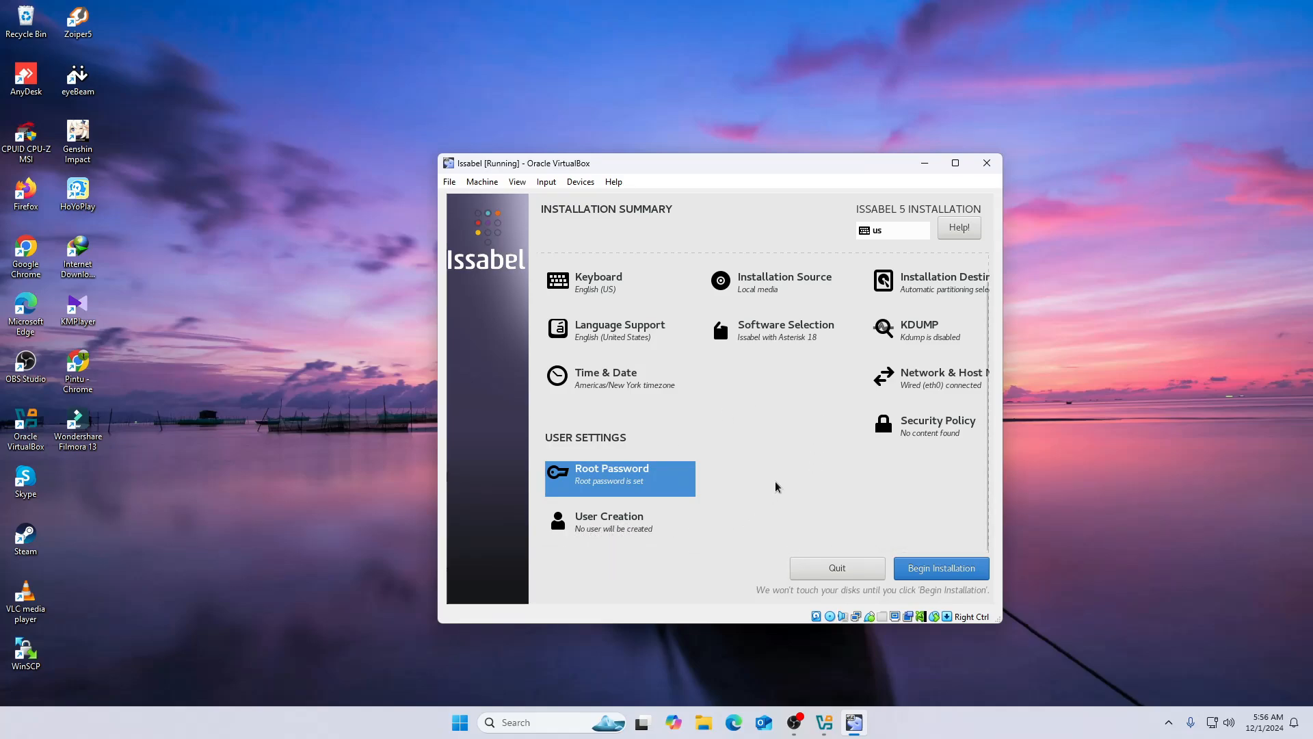
- Review the Installation Summary and begin installing Issabel to disk
scroll(777, 483, "up", 1)
scroll(777, 484, "down", 1)
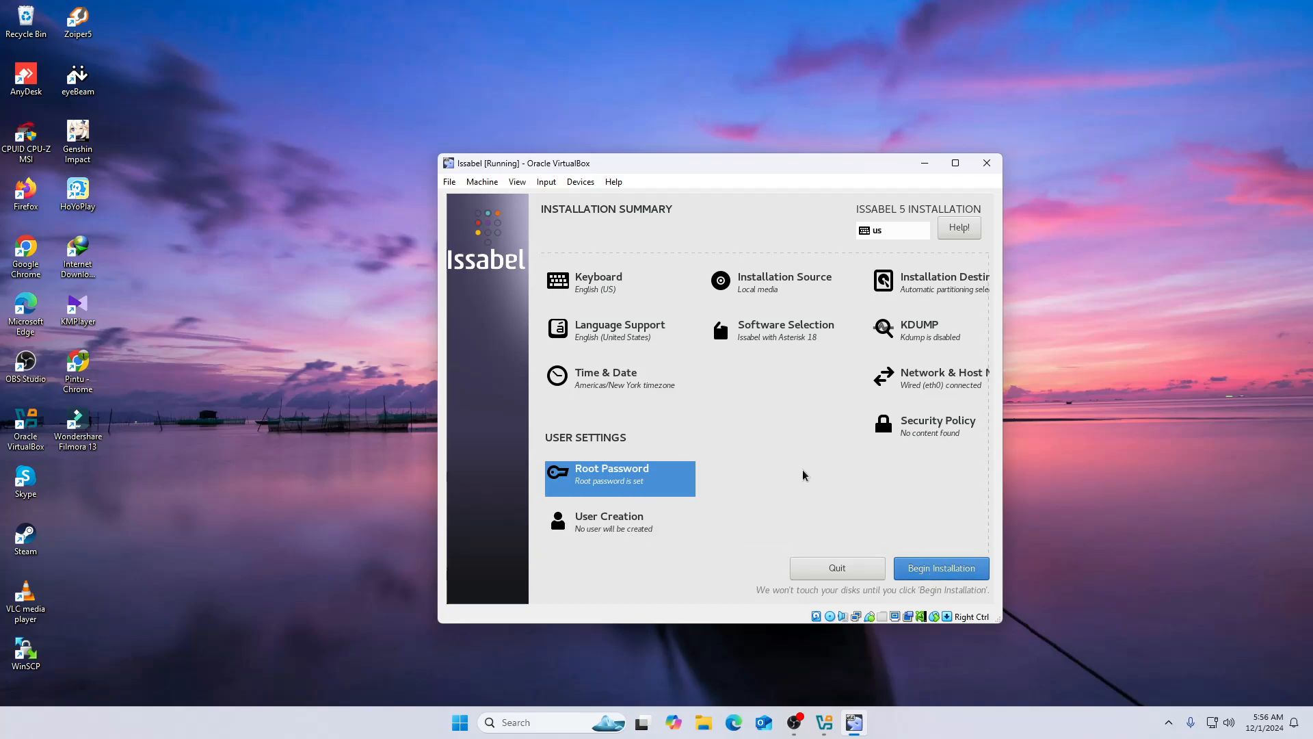
scroll(803, 470, "up", 1)
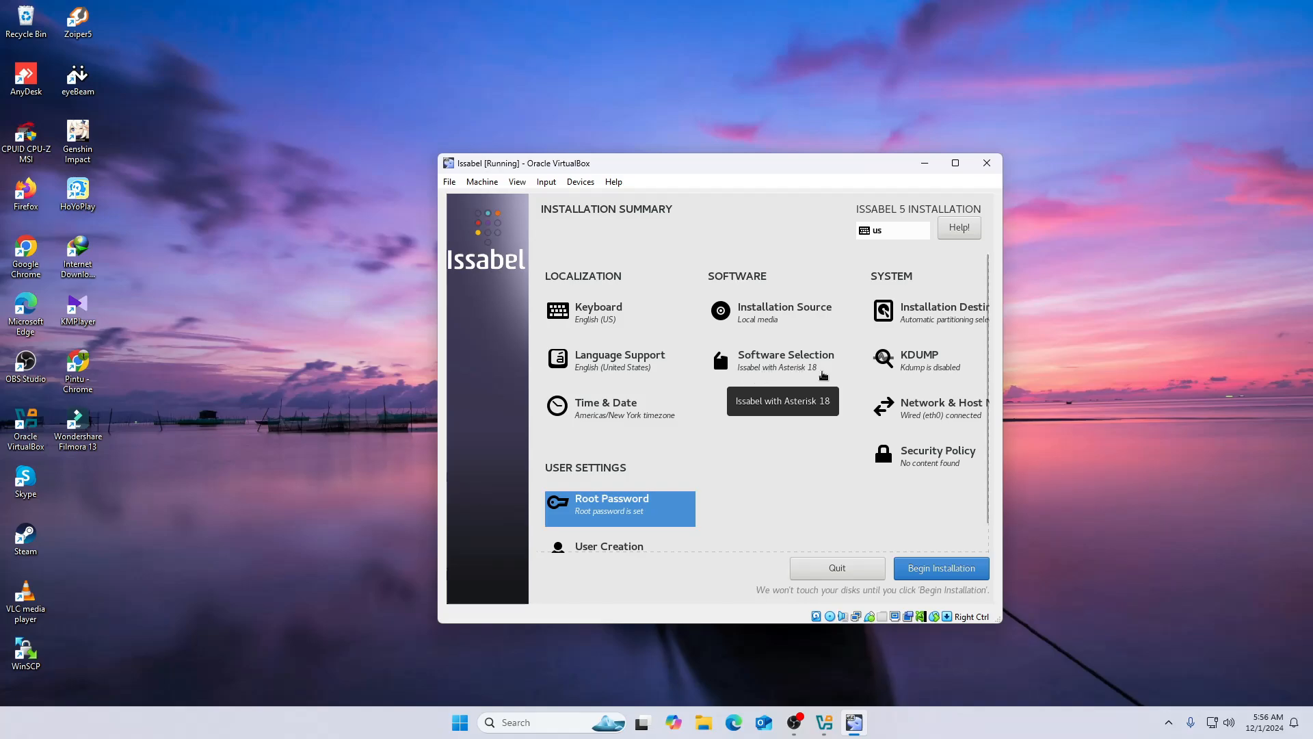
left_click(941, 571)
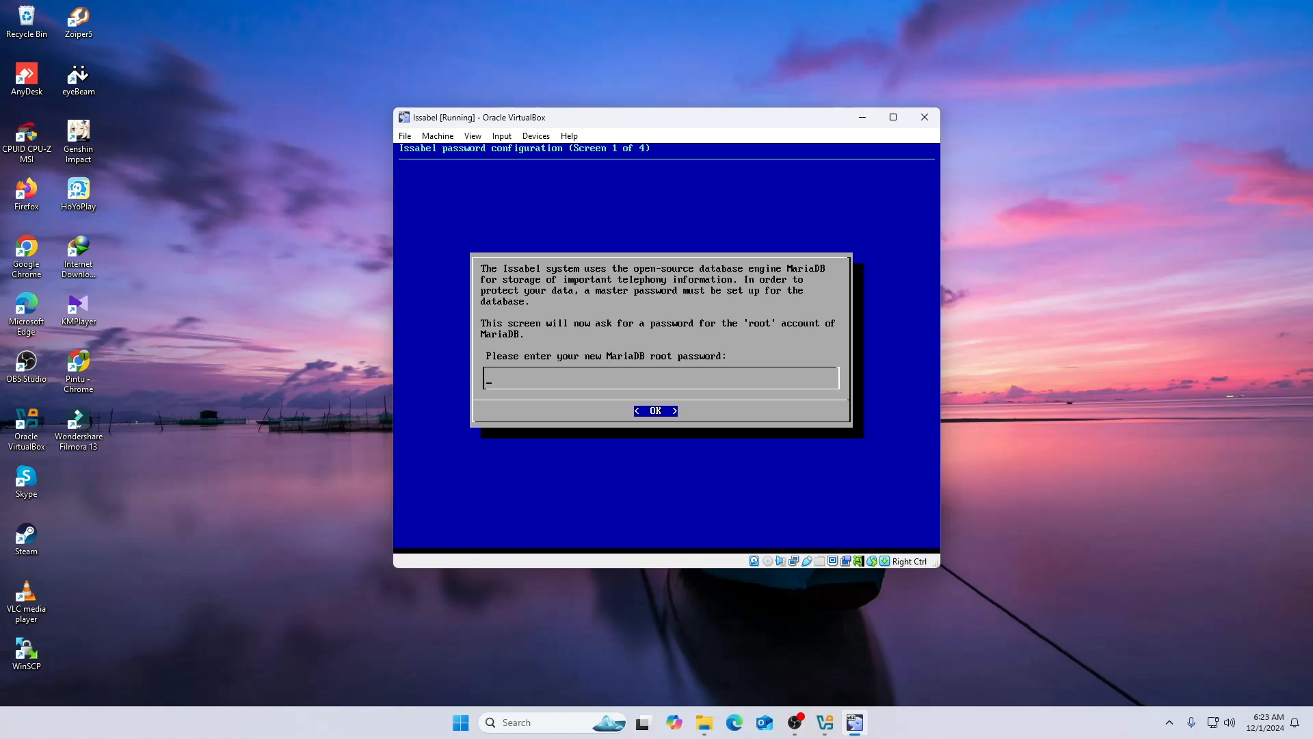
- Set and confirm the new MariaDB root password
type("**")
key("Return")
type("*******")
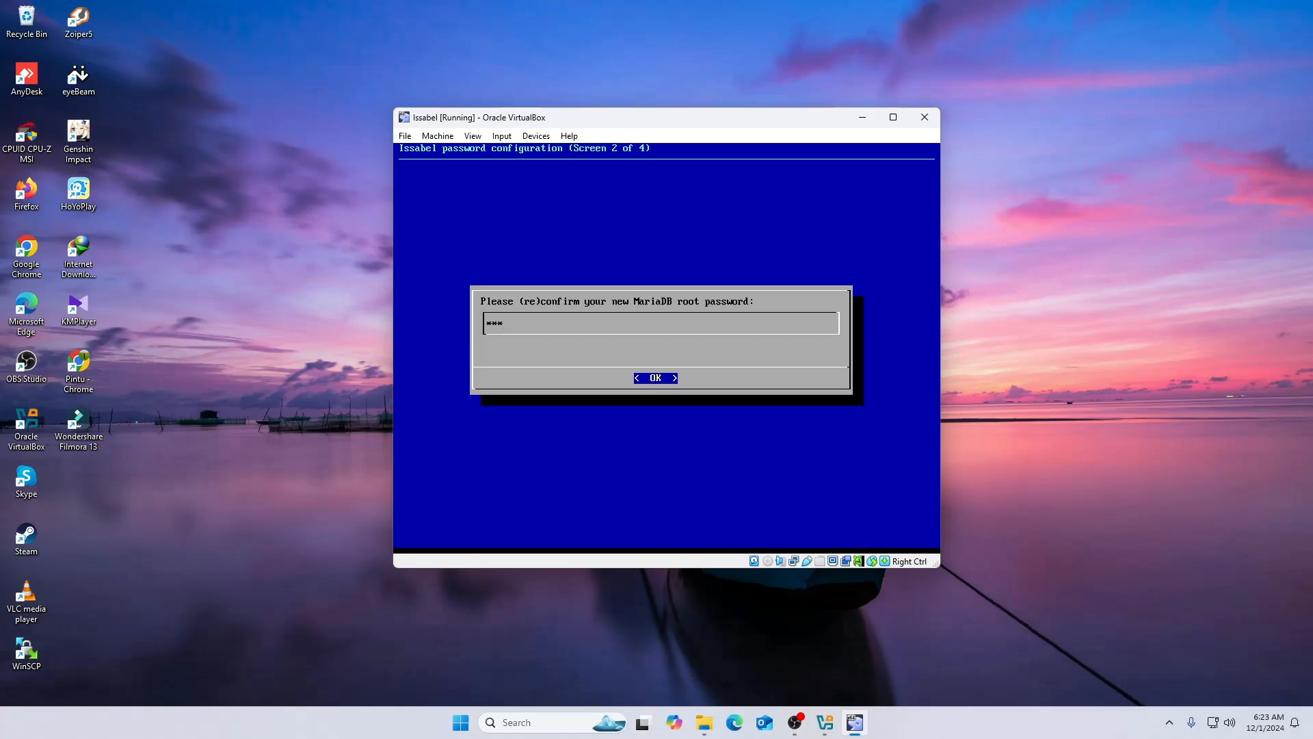
key("Return")
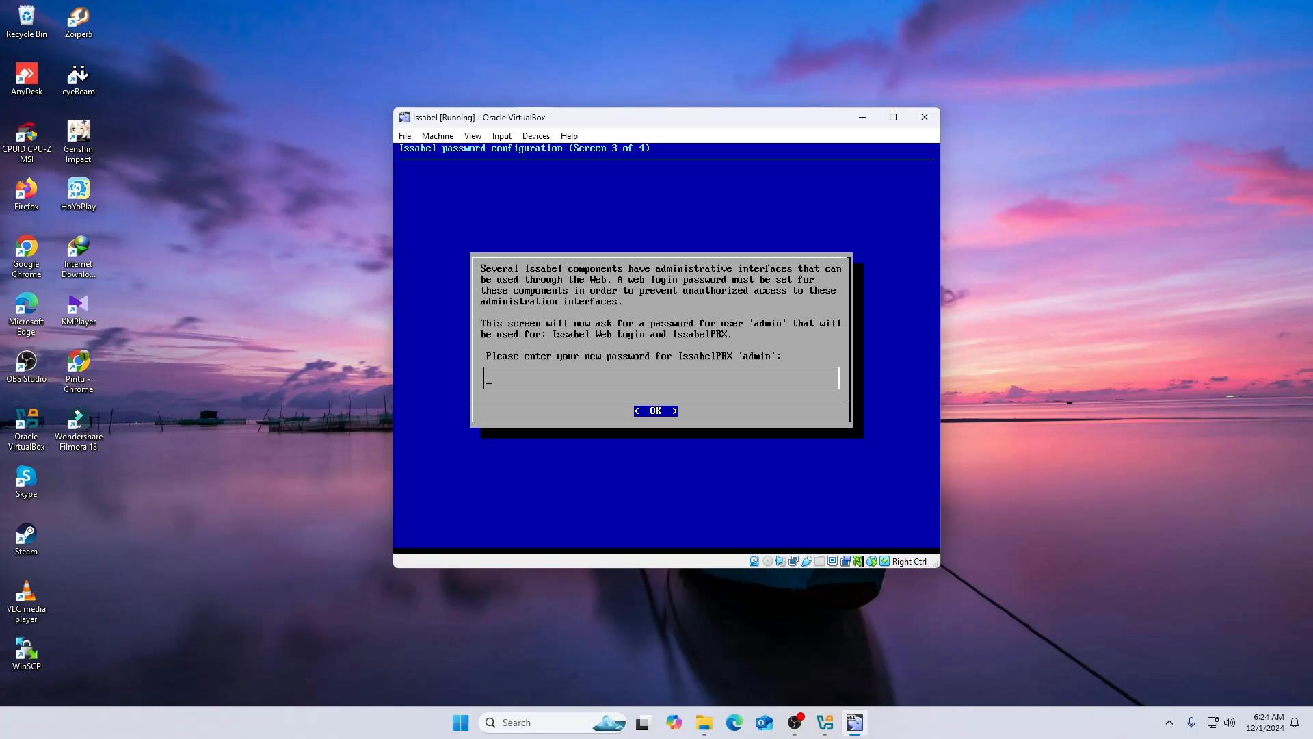
- Set the IssabelPBX admin password, keep it despite the simplistic-password warning, and confirm it
type("*******")
key("Return")
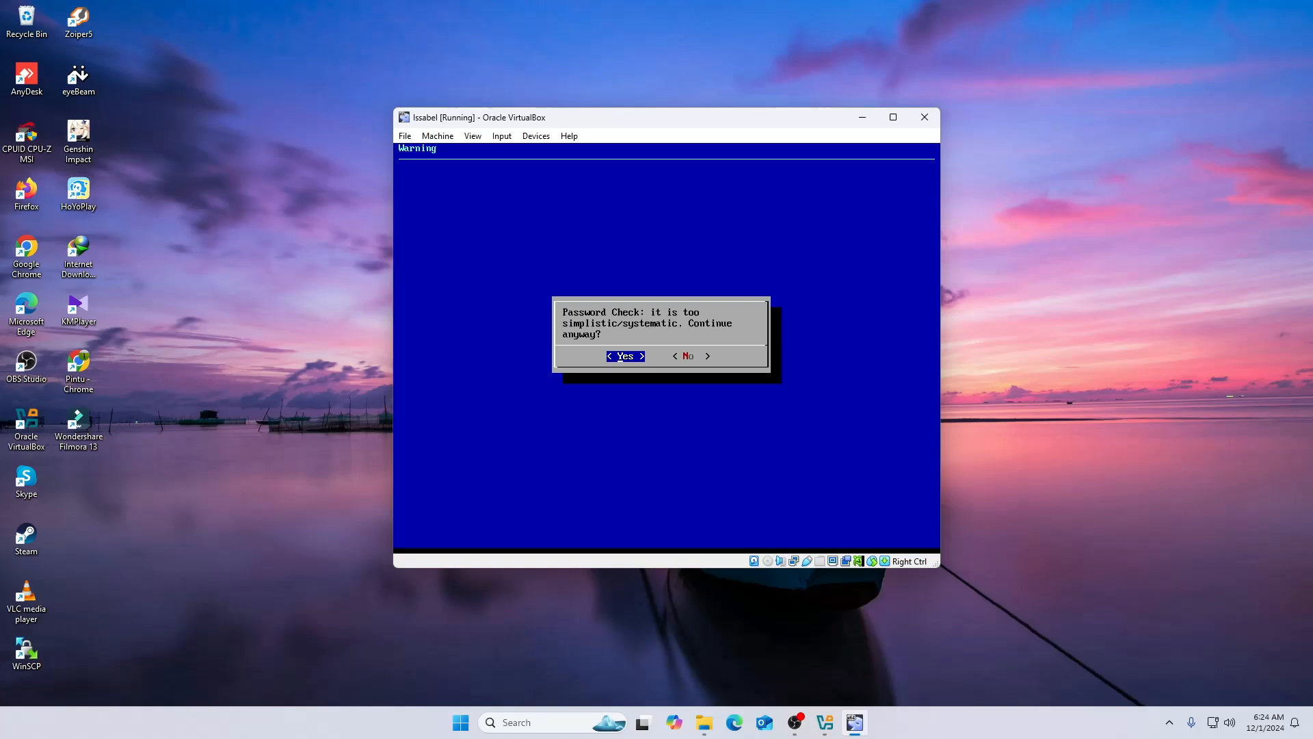
key("Return")
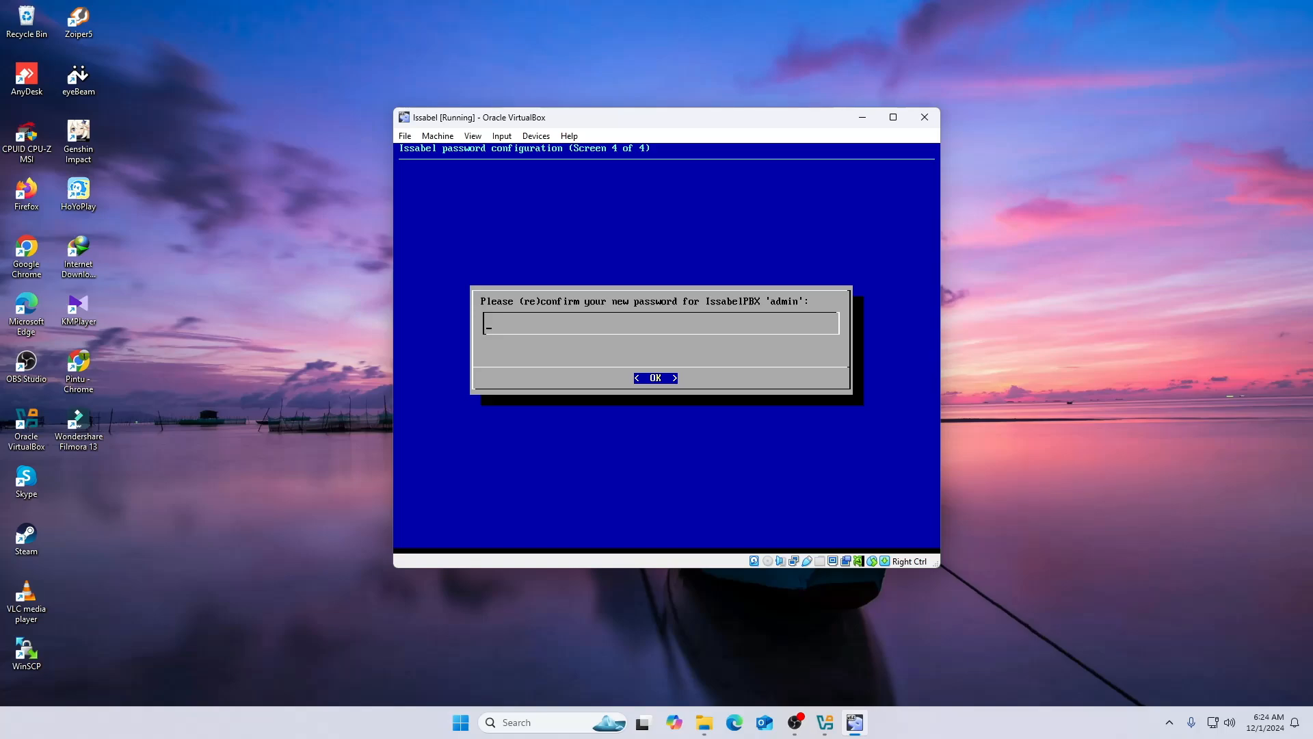
type("*******")
key("Return")
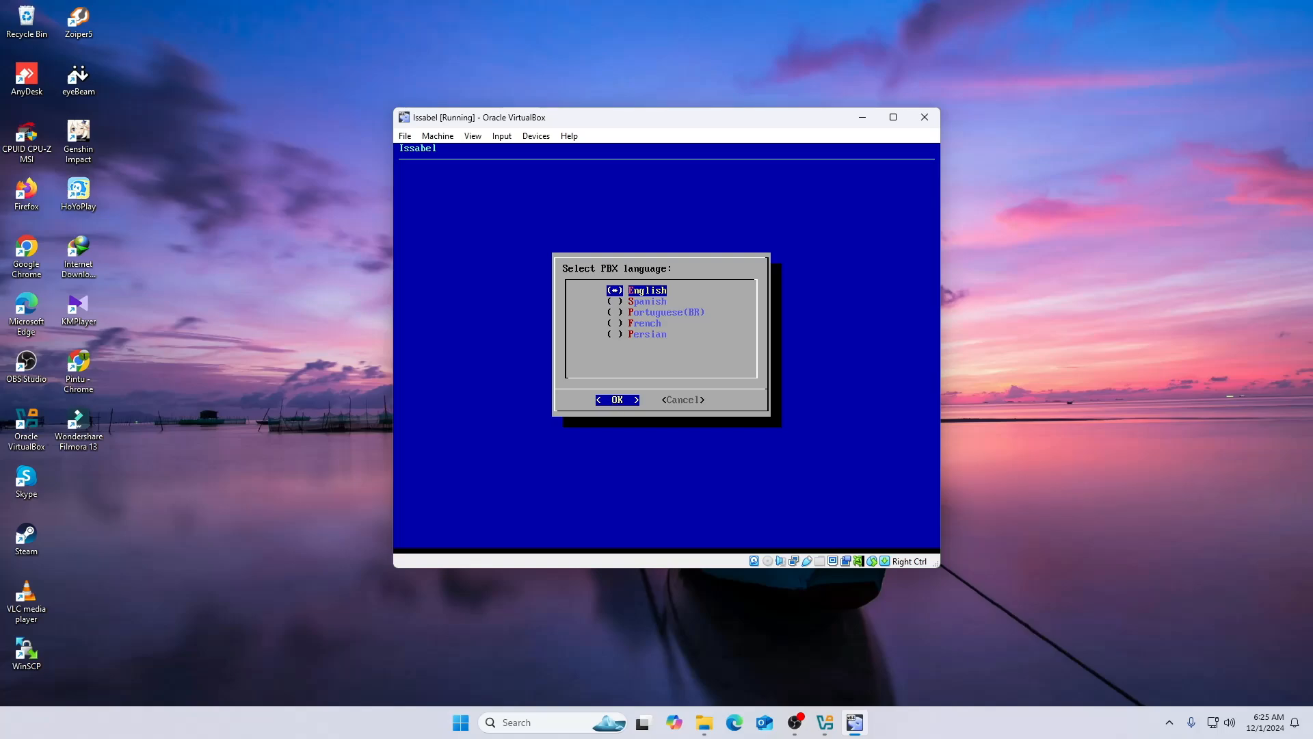
- Keep English as the PBX language and choose chan_sip as the default SIP channel driver
key("Return")
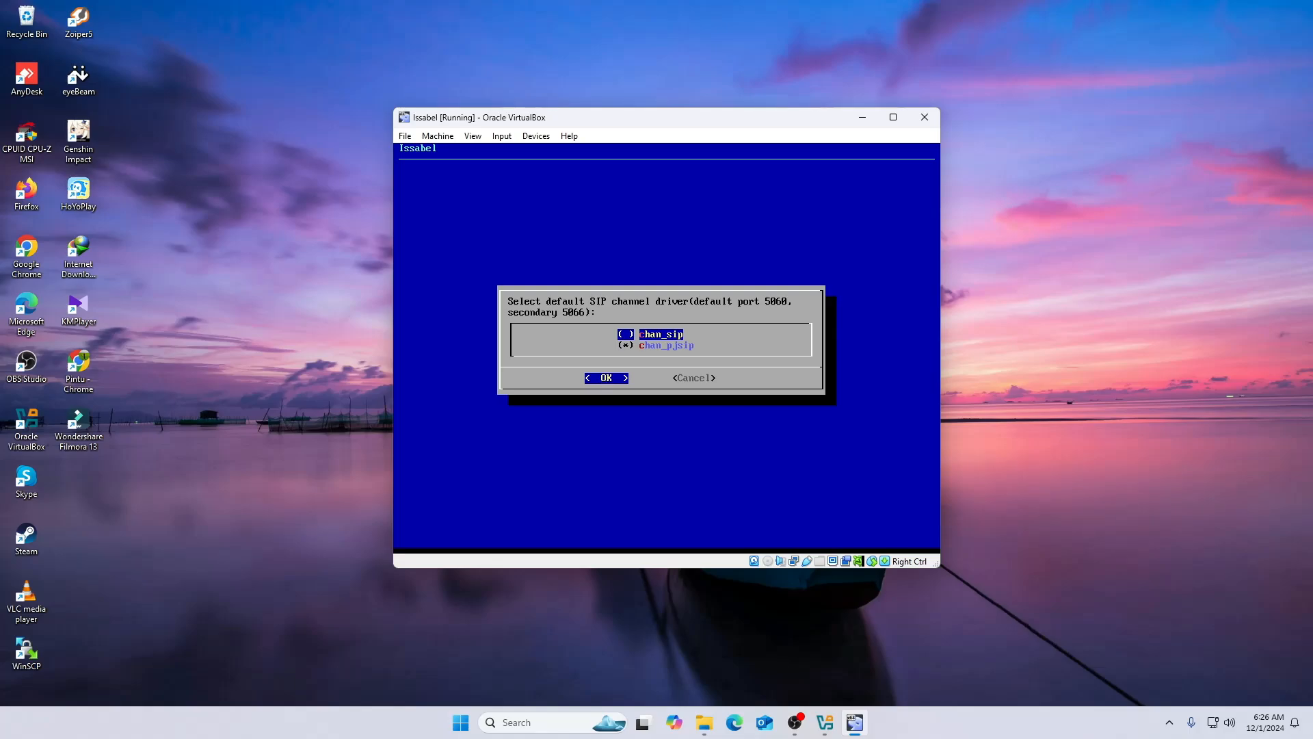
key("space")
key("Down")
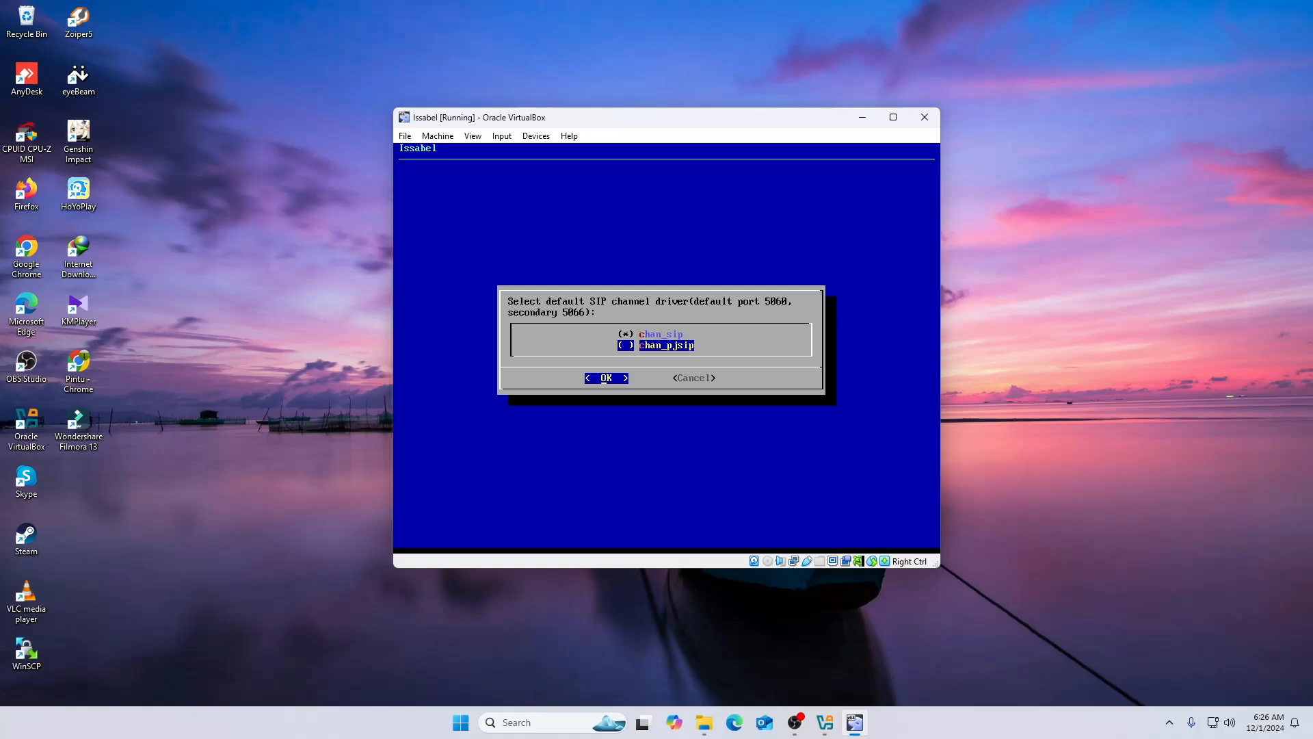
key("Up")
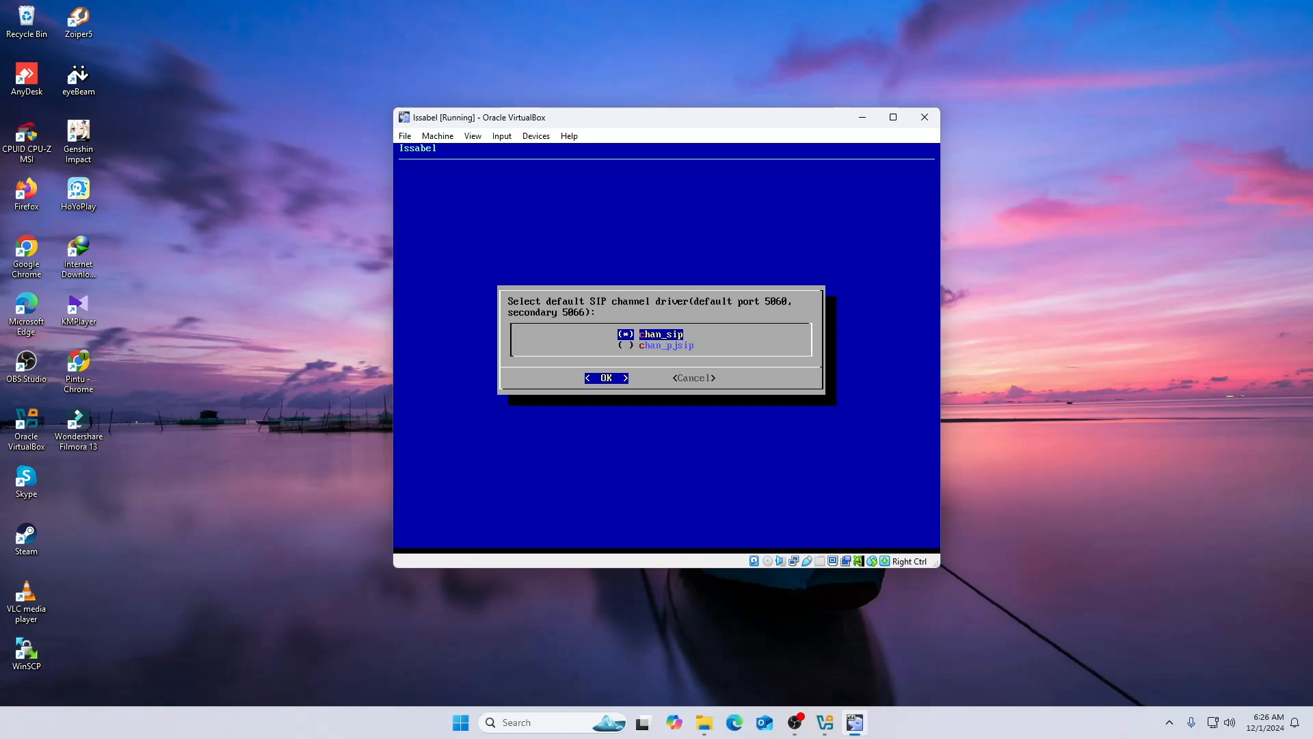
key("Return")
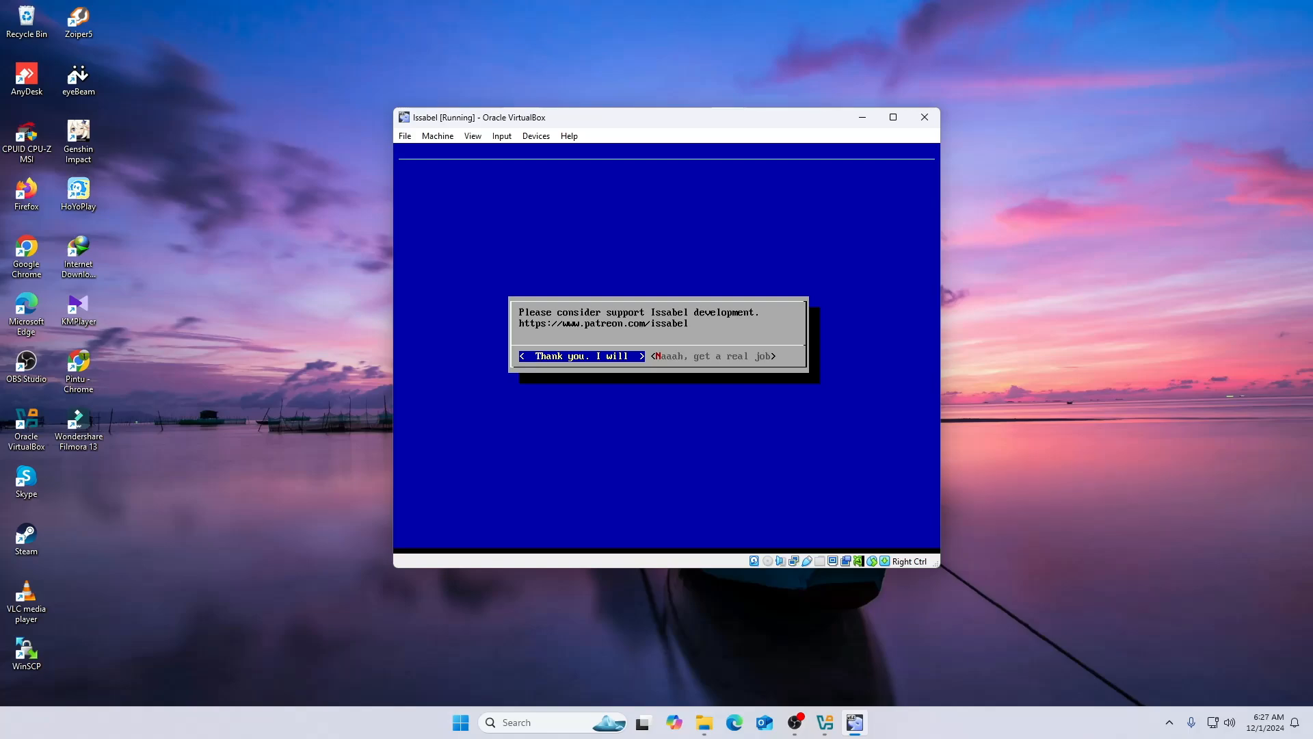
- Decline the Patreon support prompt with 'Naaah, get a real job' to reach the login prompt
key("Right")
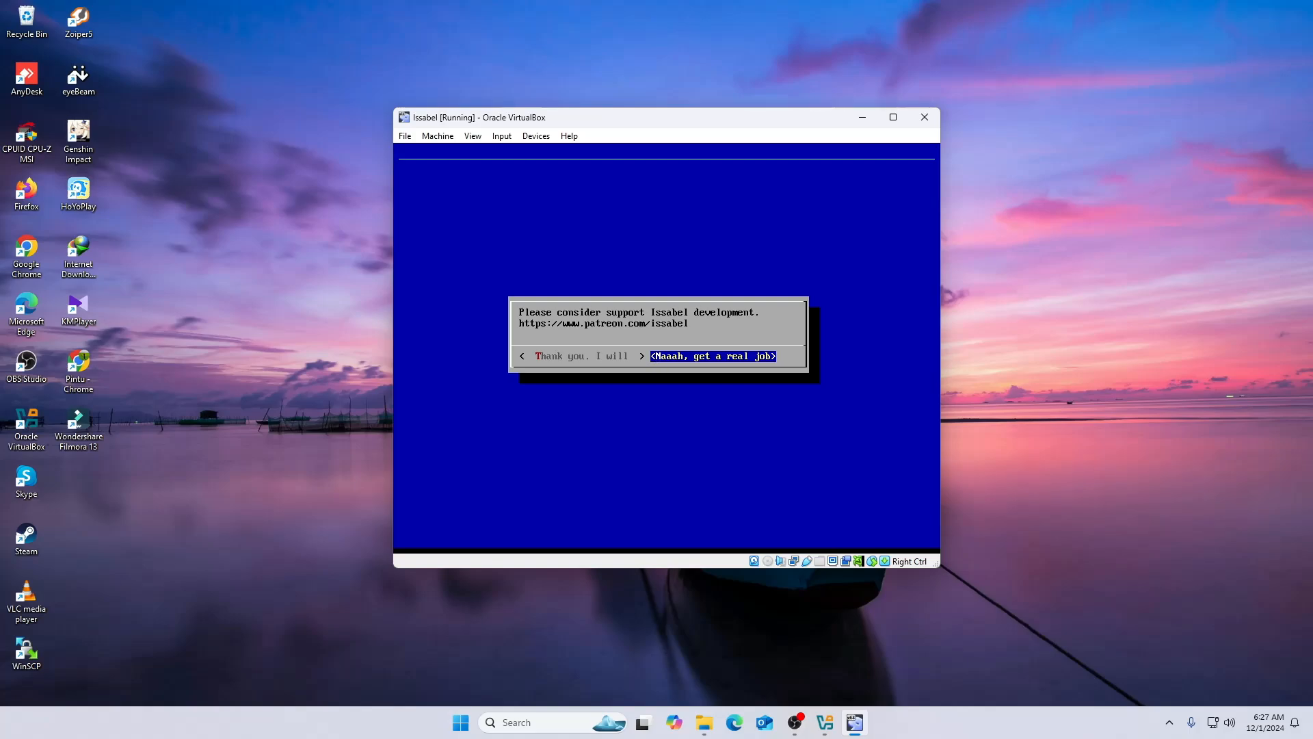
key("Return")
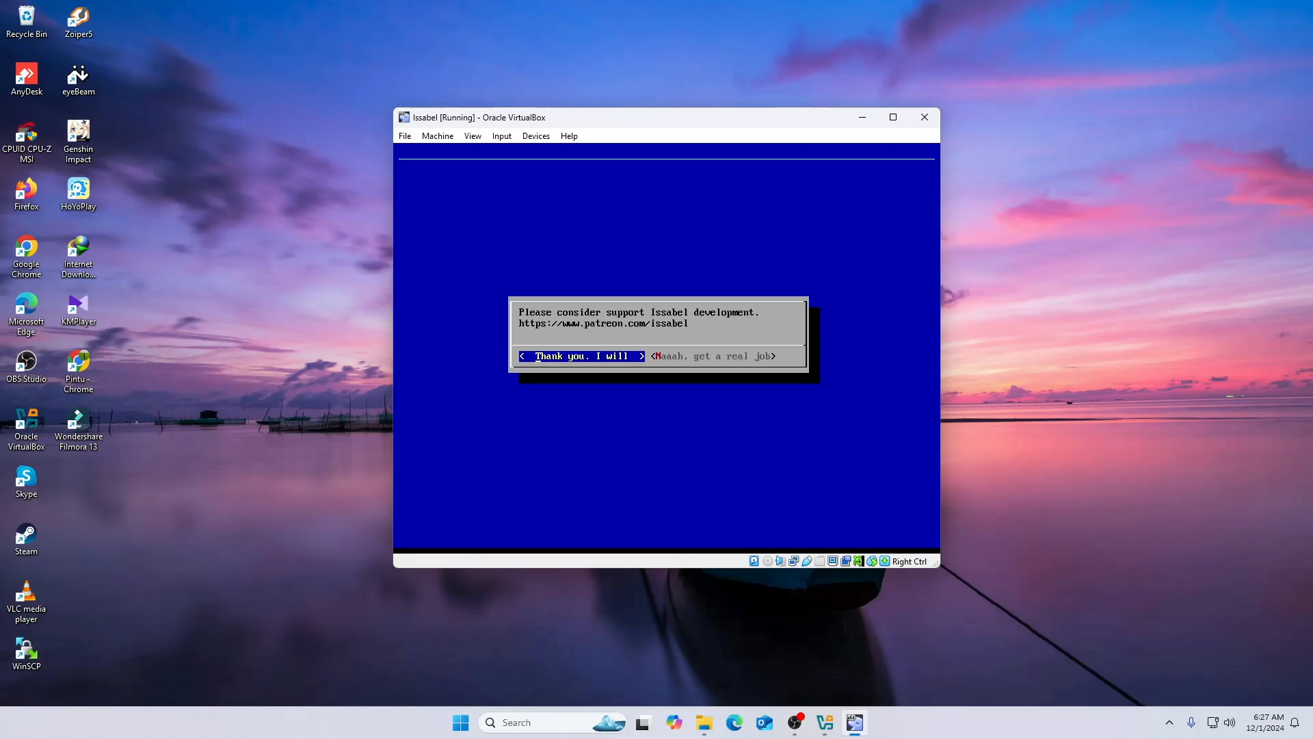
key("Tab")
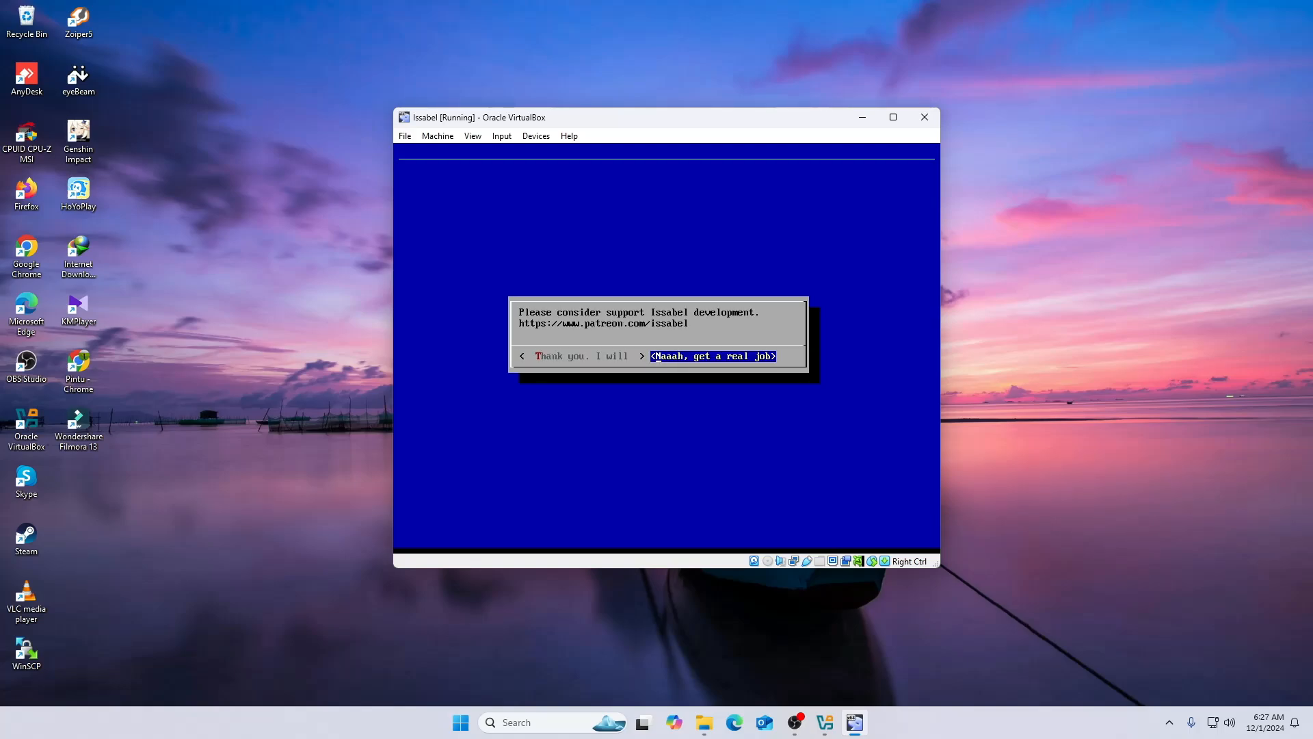
key("Return")
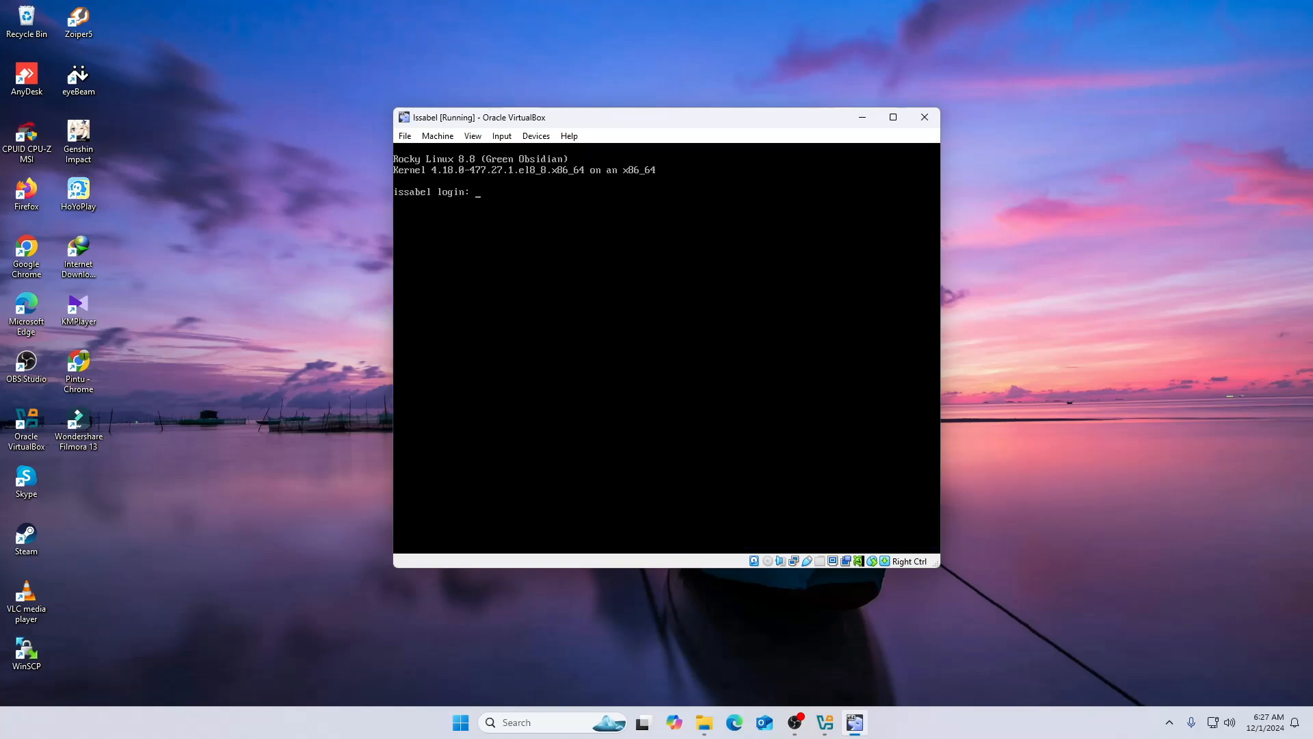
- Log in as root, open the Asterisk CLI with rasterisk, then suspend it with Ctrl+Z
type("ot")
key("Return")
key("Return")
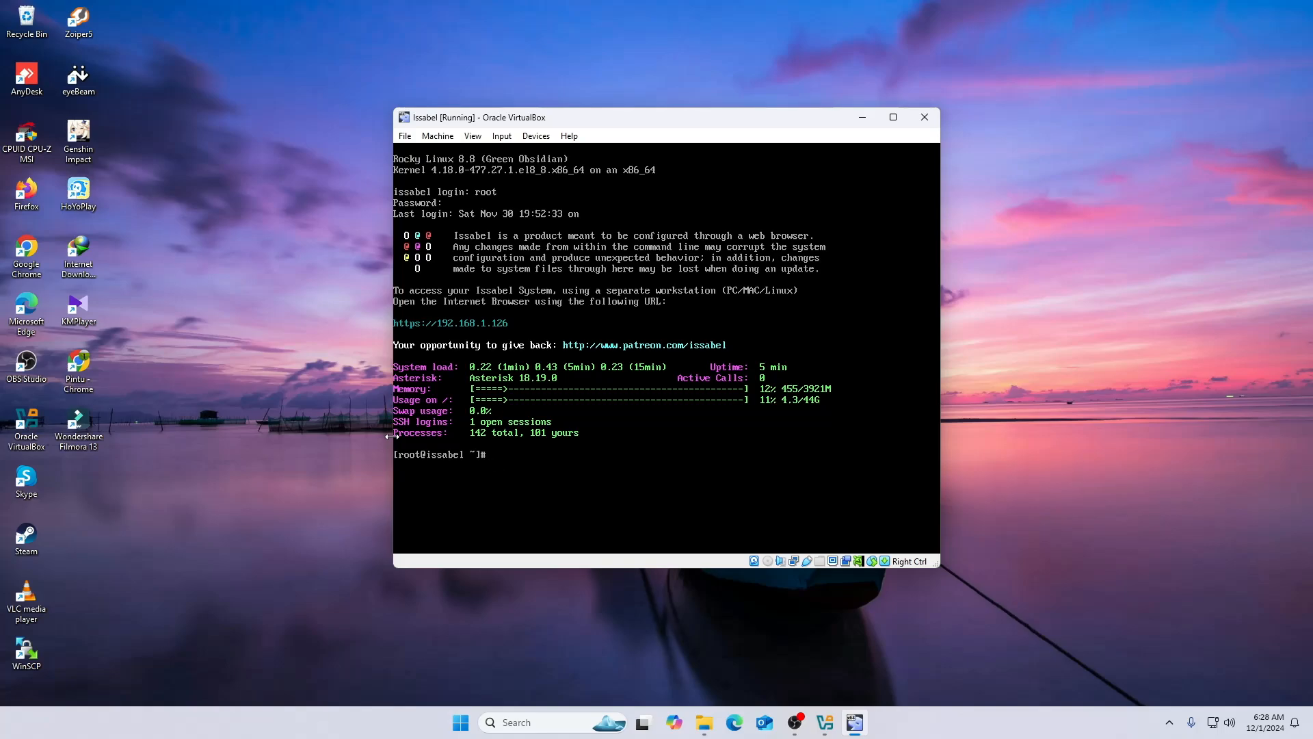
type("asterisk")
key("Return")
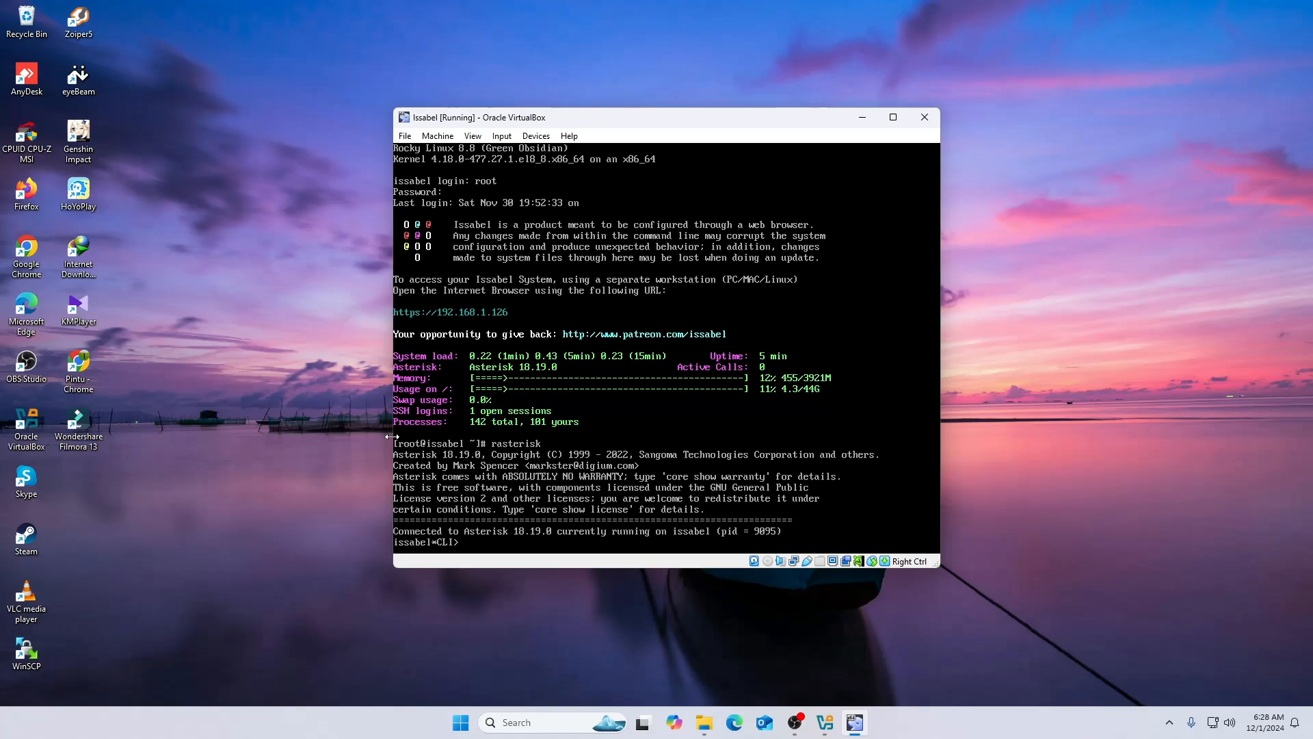
key("Return")
key("Return")
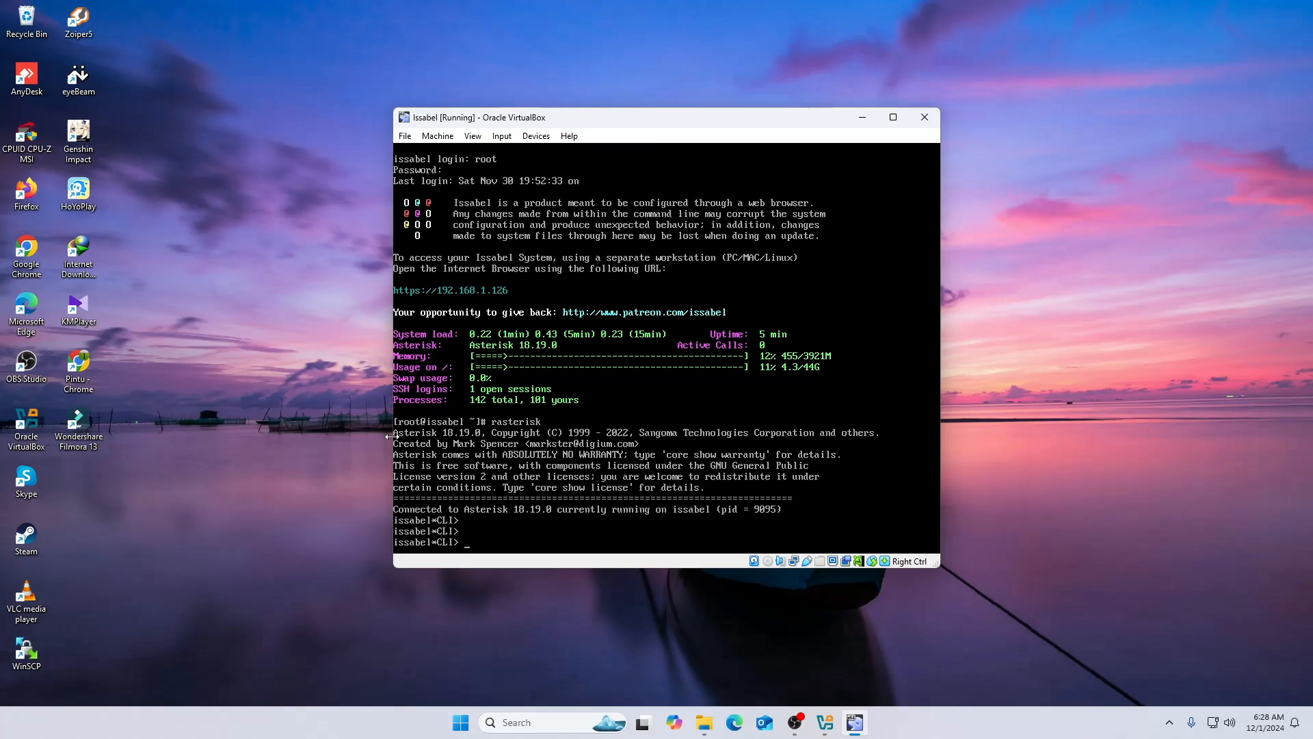
key("ctrl+z")
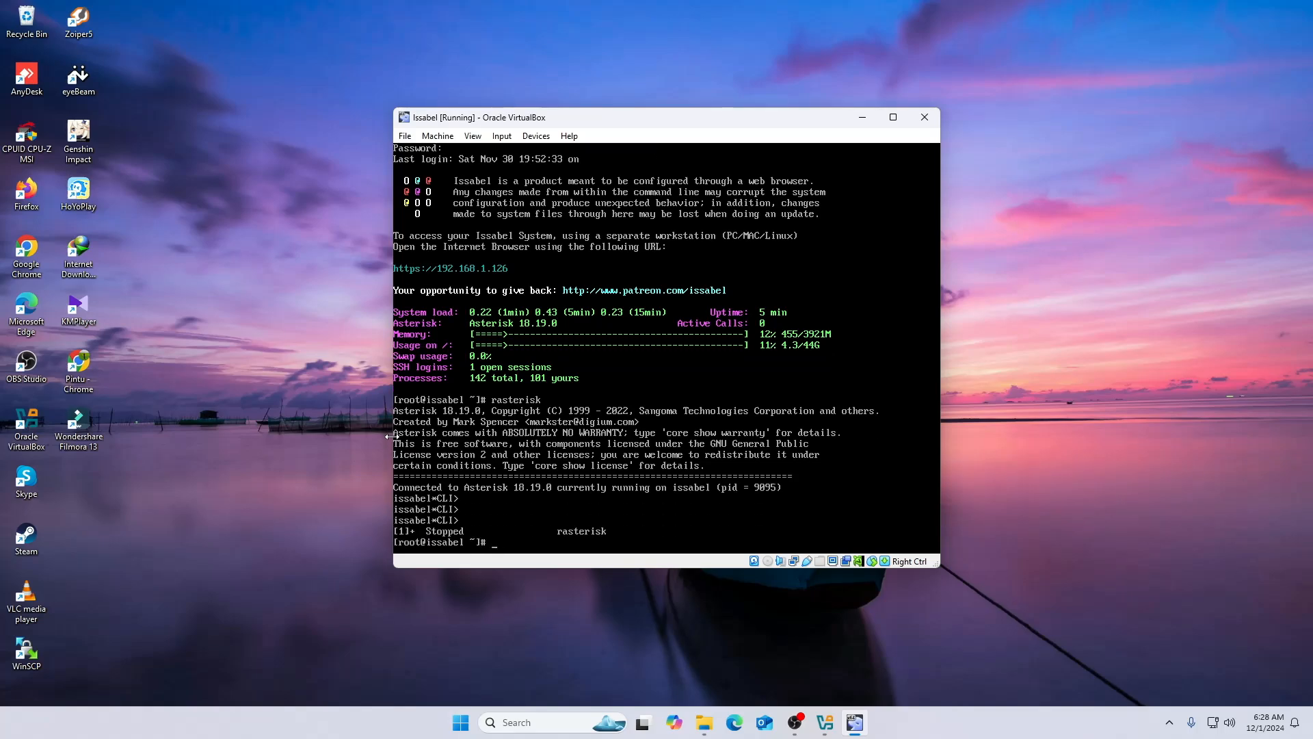
- Run 'service -ls' and 'screen -ls' in the shell
type("service -ls")
key("Return")
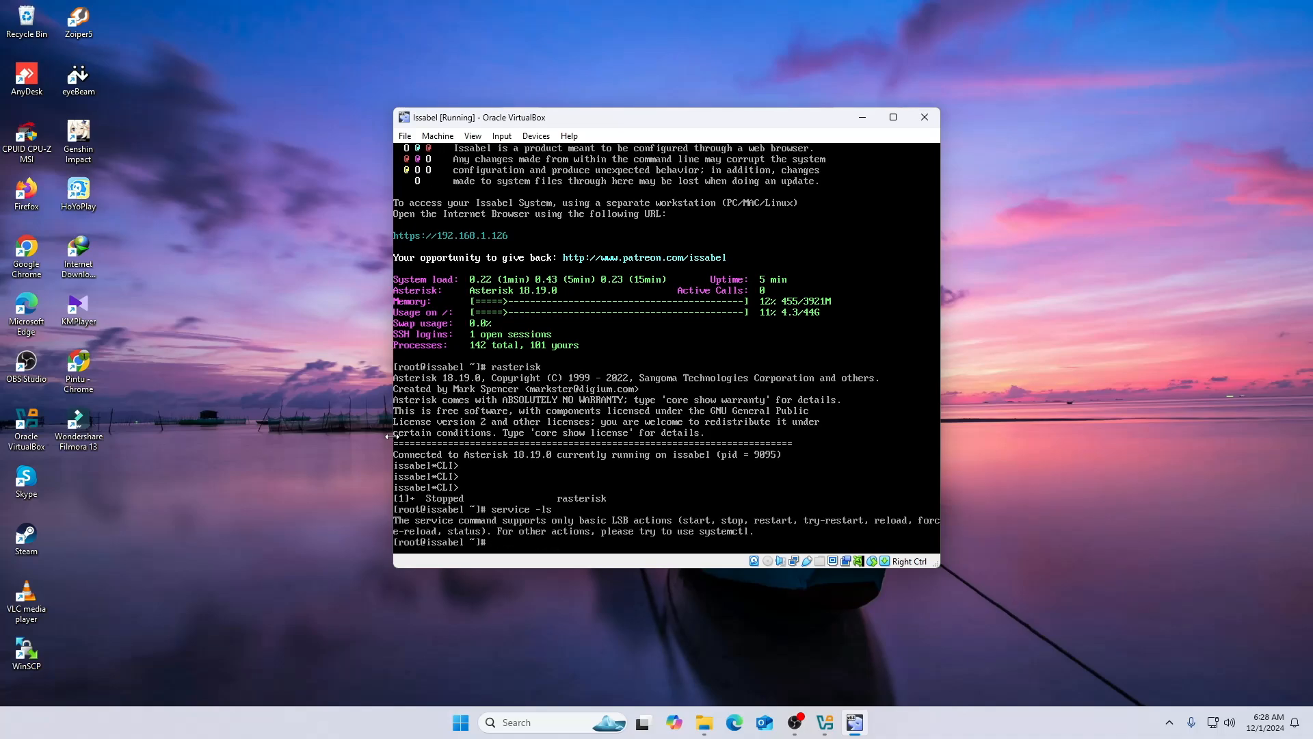
type("screen -ls")
key("Return")
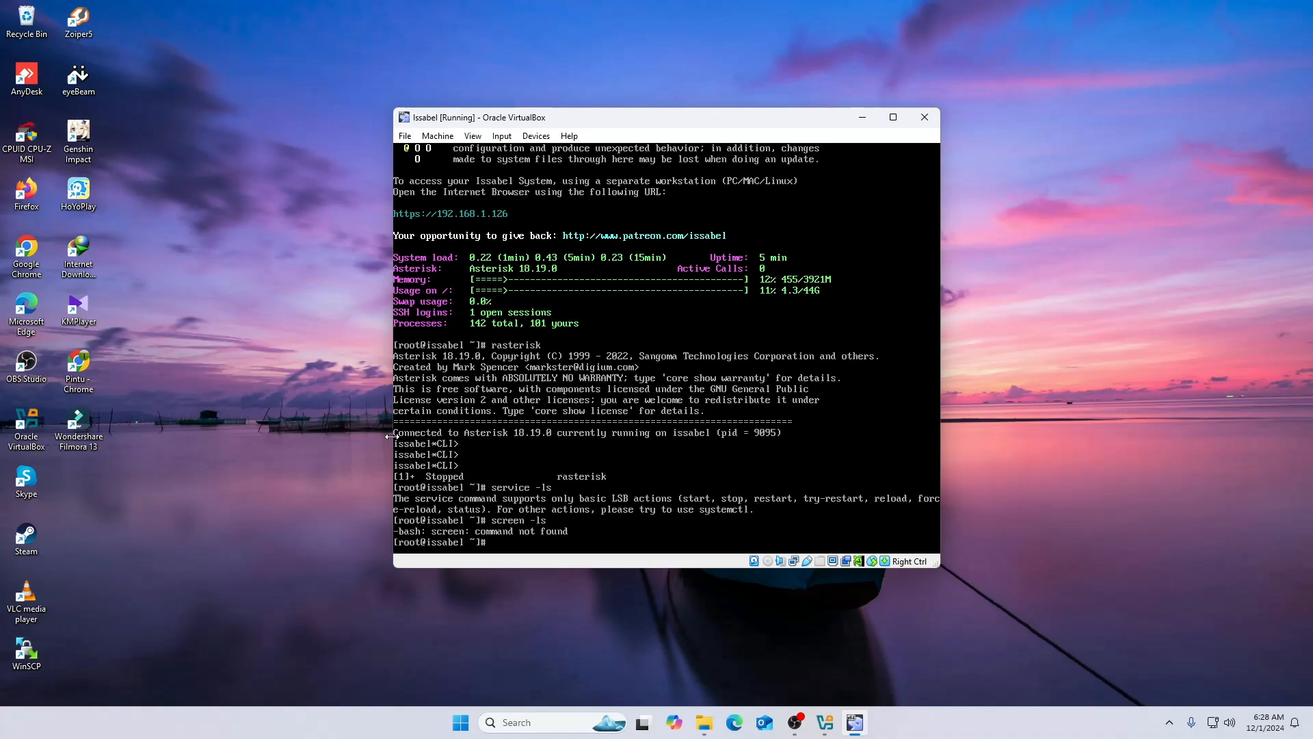
- Minimize the VM window and launch Google Chrome with a profile
left_click(863, 117)
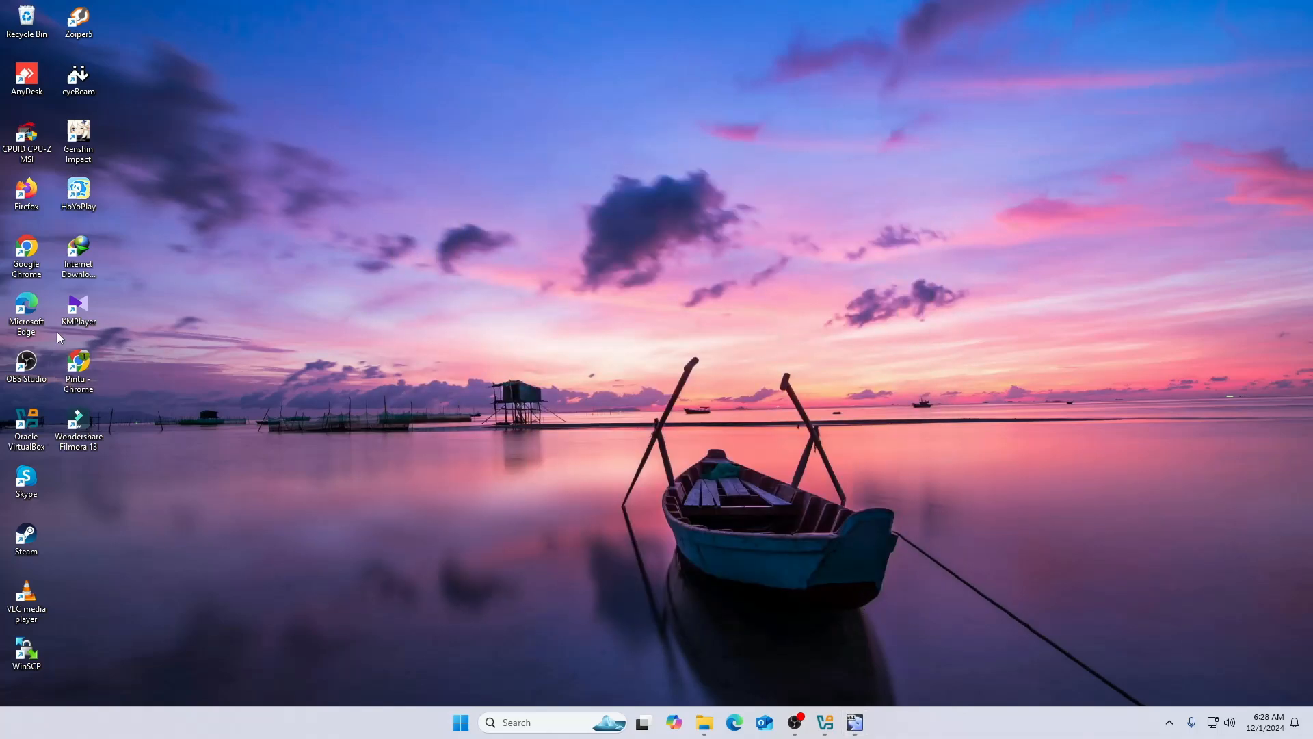
double_click(32, 275)
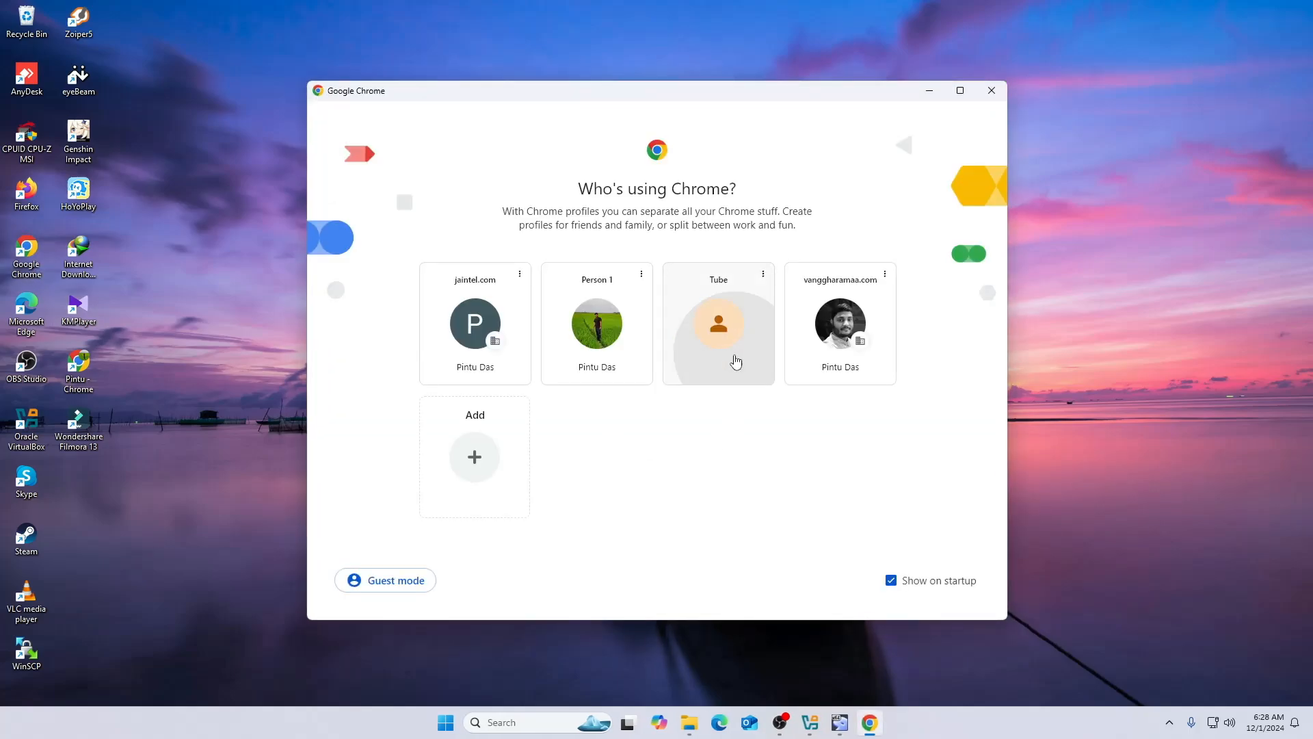
left_click(736, 363)
- Run ip addr in the VM console to read eth0's address 192.168.1.126, then return to Chrome
left_click(840, 722)
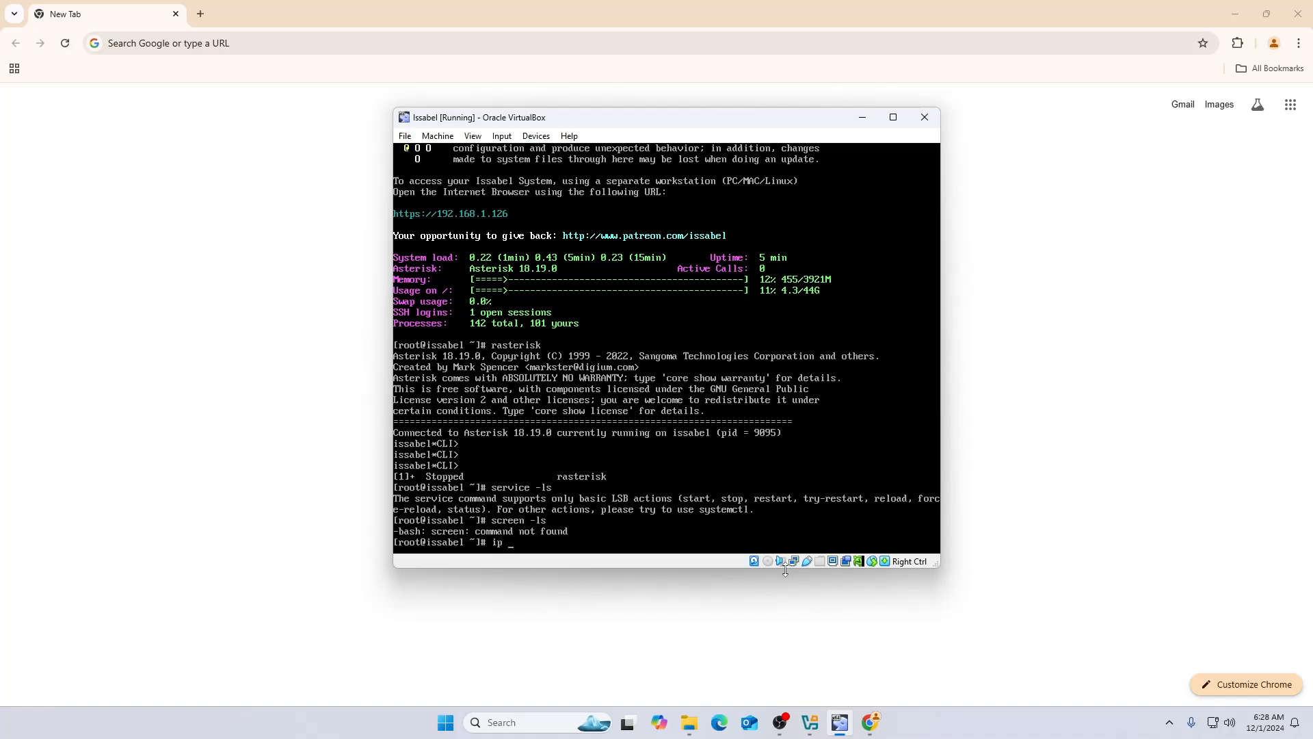
key("Return")
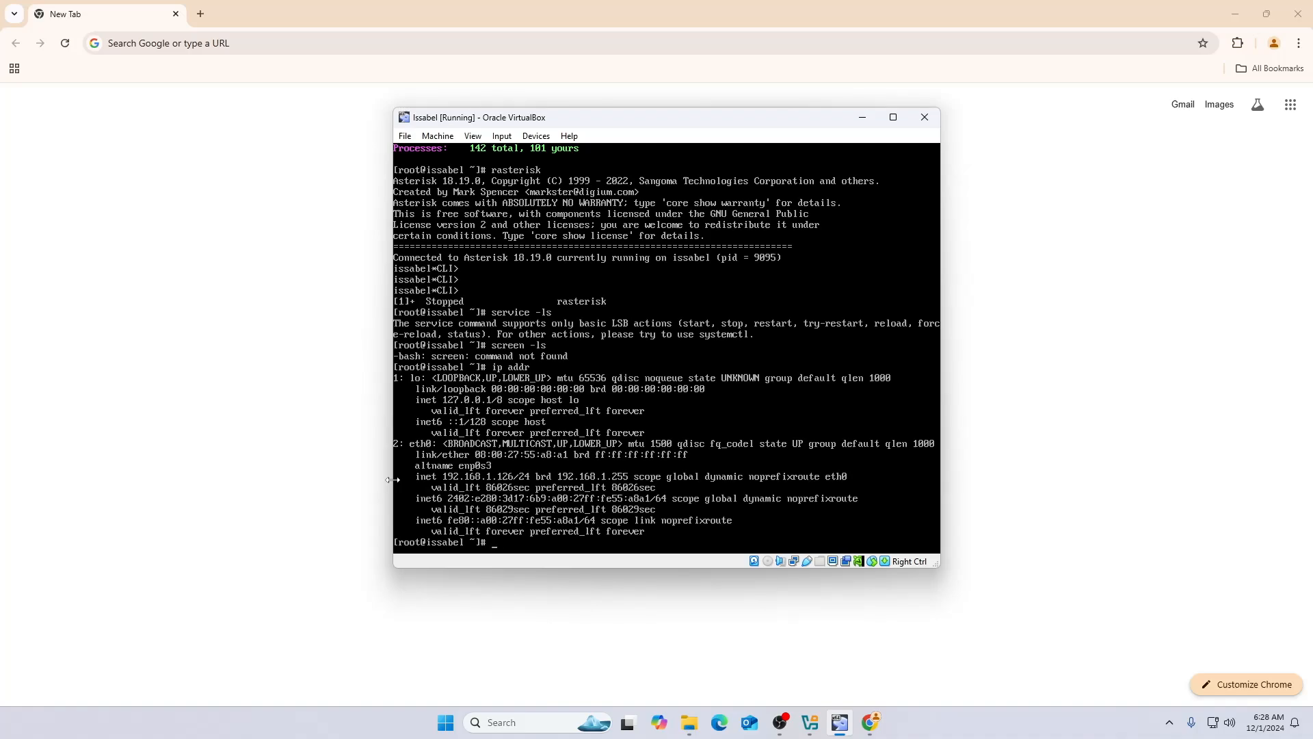
left_click(235, 43)
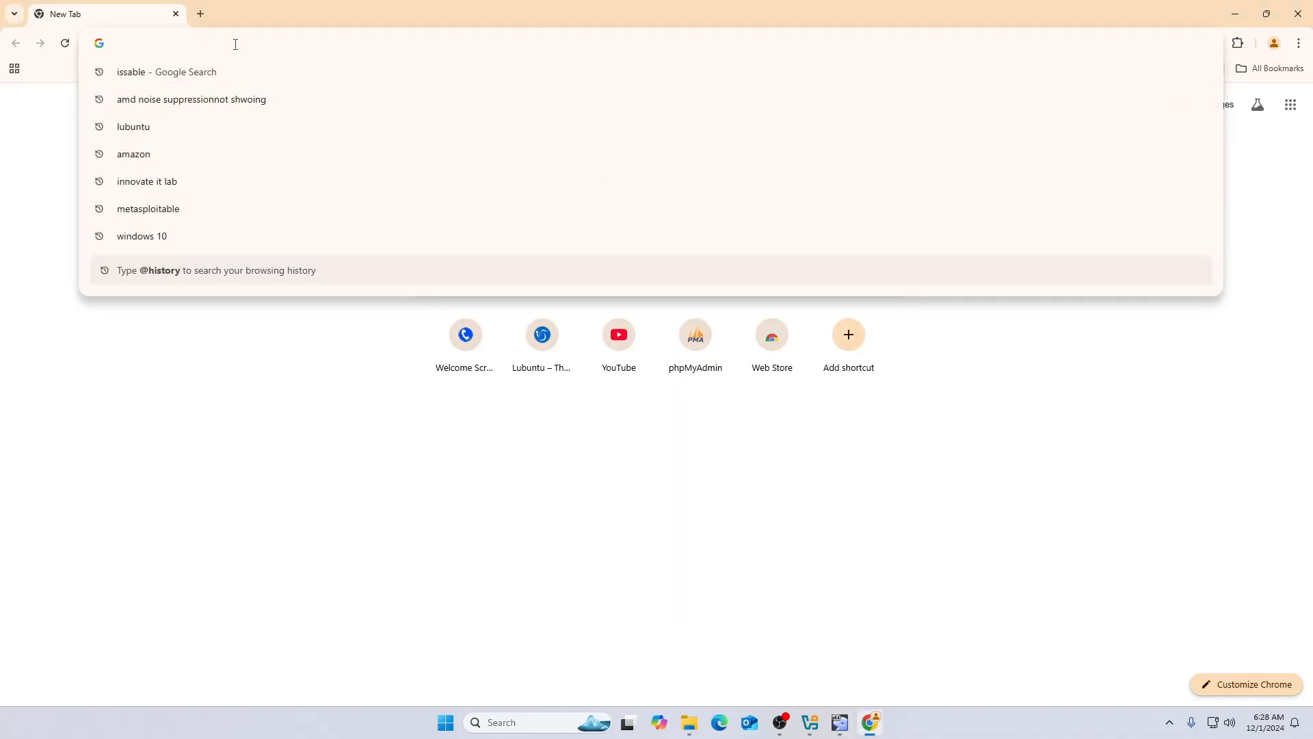
- Load 192.168.1.126 in Chrome and proceed past the unsafe-certificate warning
type("192.168.1.1")
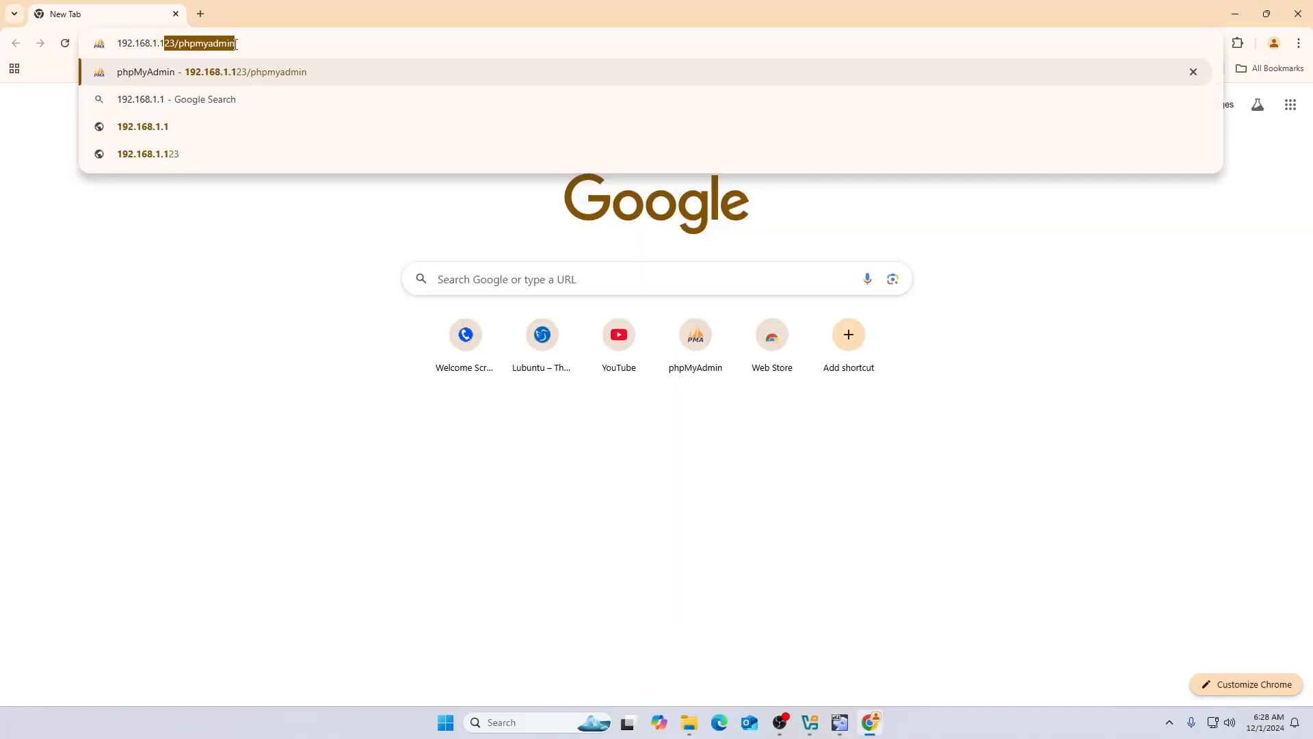
type("26")
key("Return")
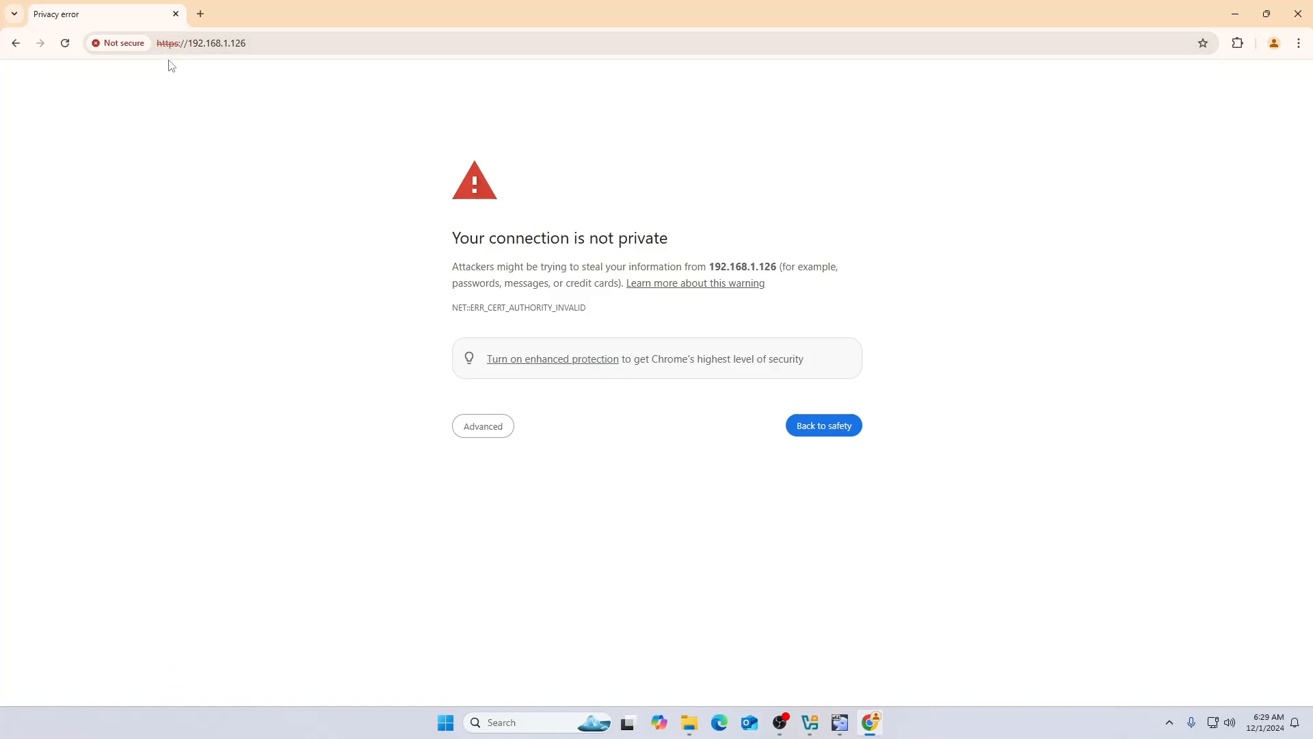
left_click(483, 433)
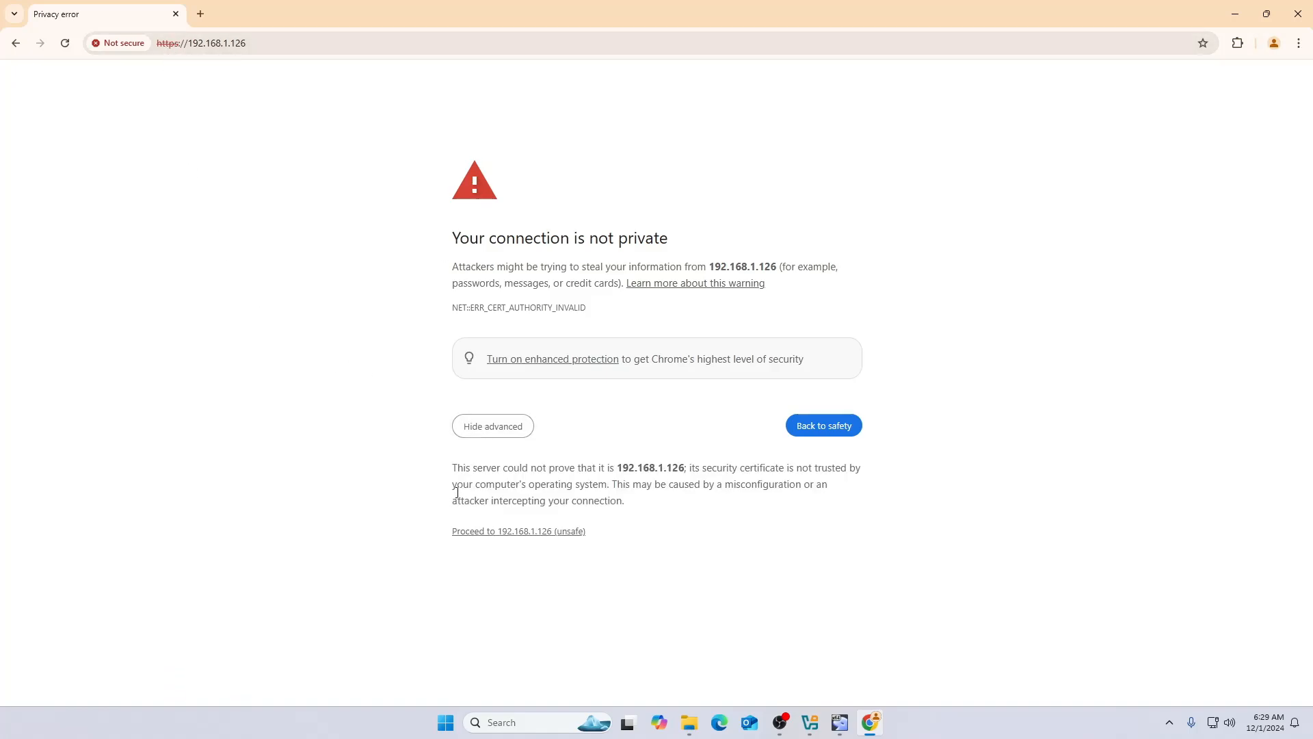
left_click(494, 533)
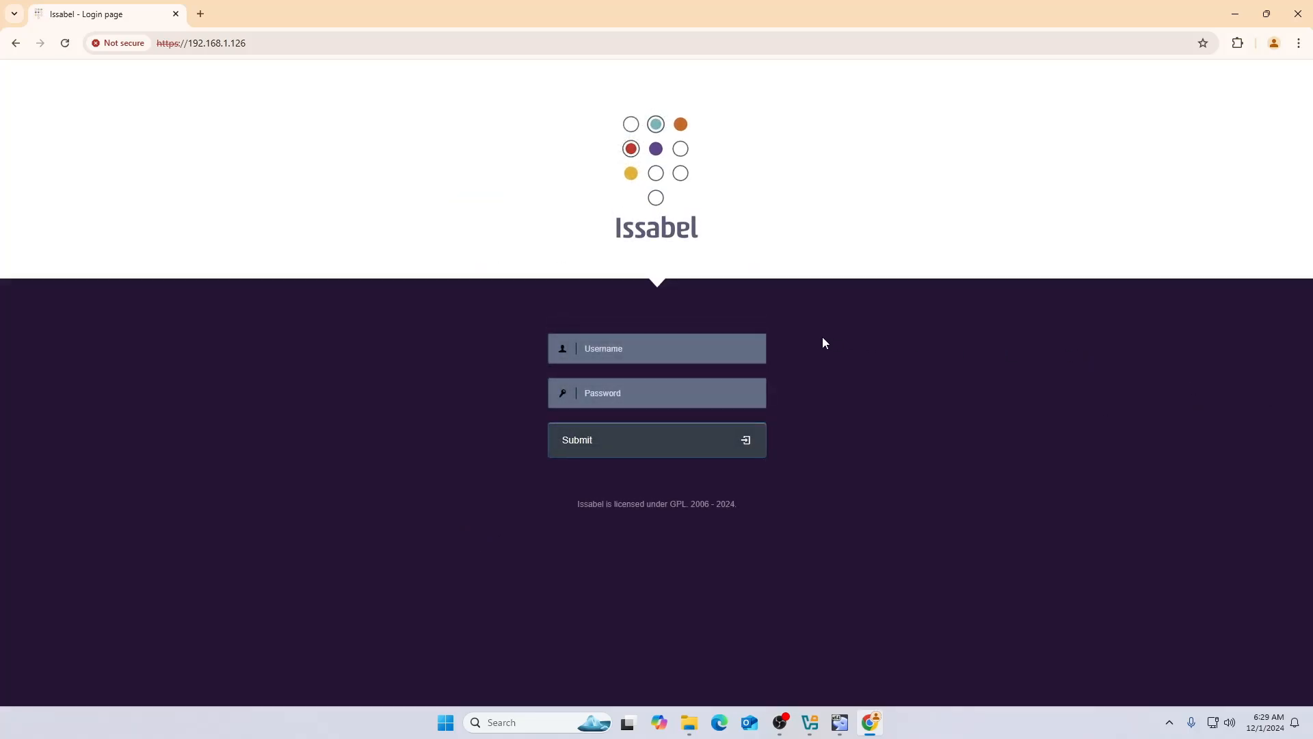
- Sign in to Issabel with the admin credentials and close the Register popup
left_click(613, 350)
type("admina")
key("Return")
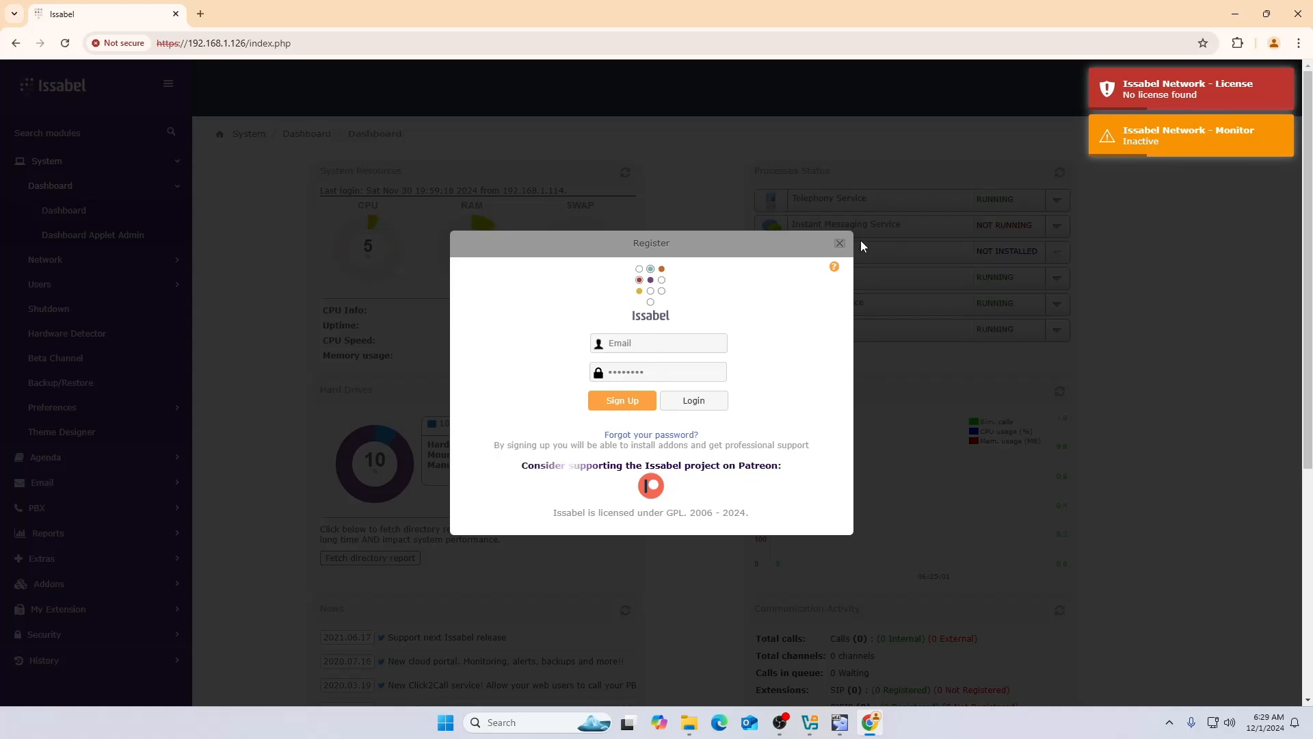
left_click(840, 244)
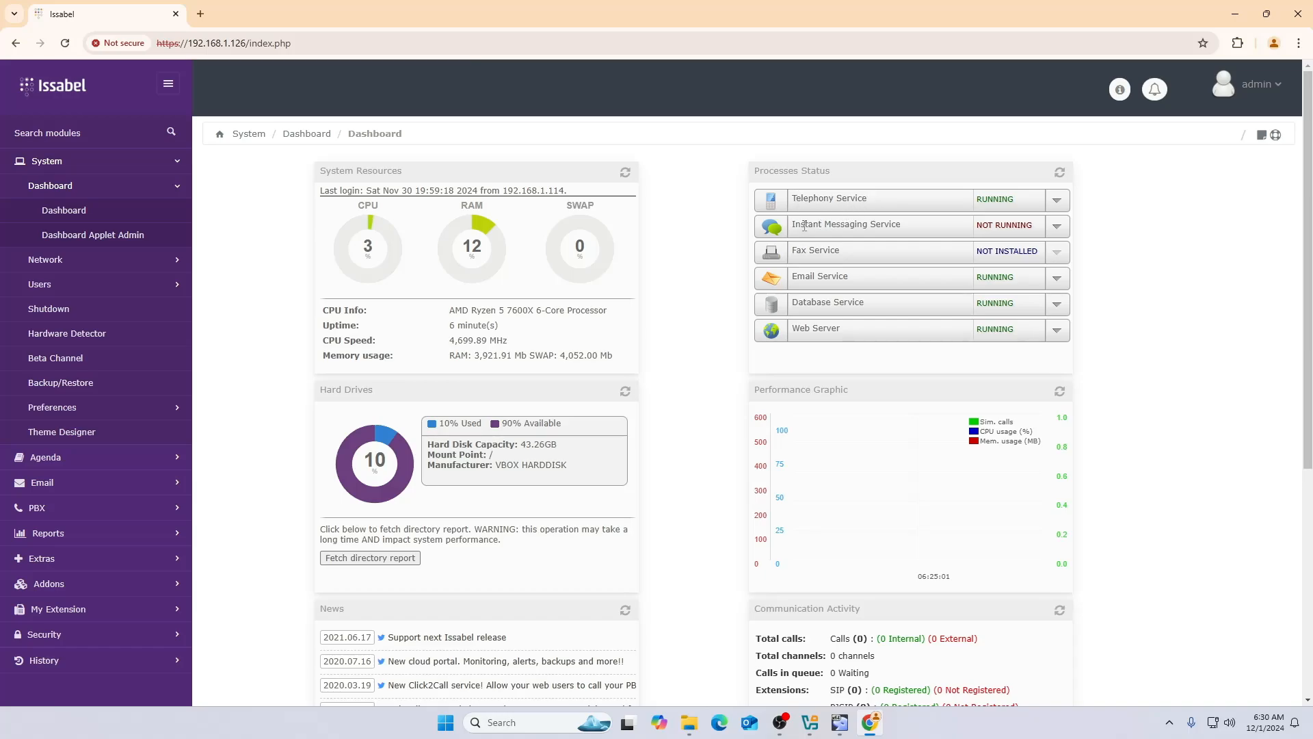
left_click(1057, 226)
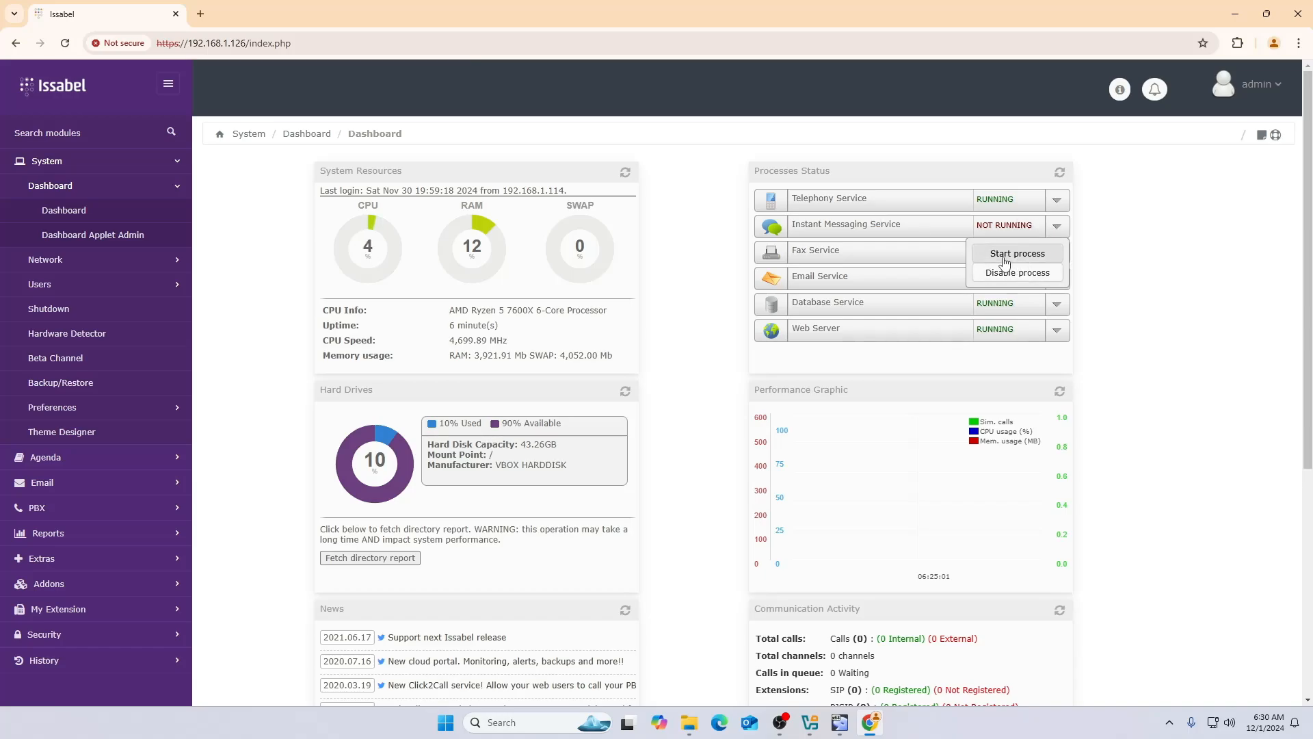
left_click(1122, 239)
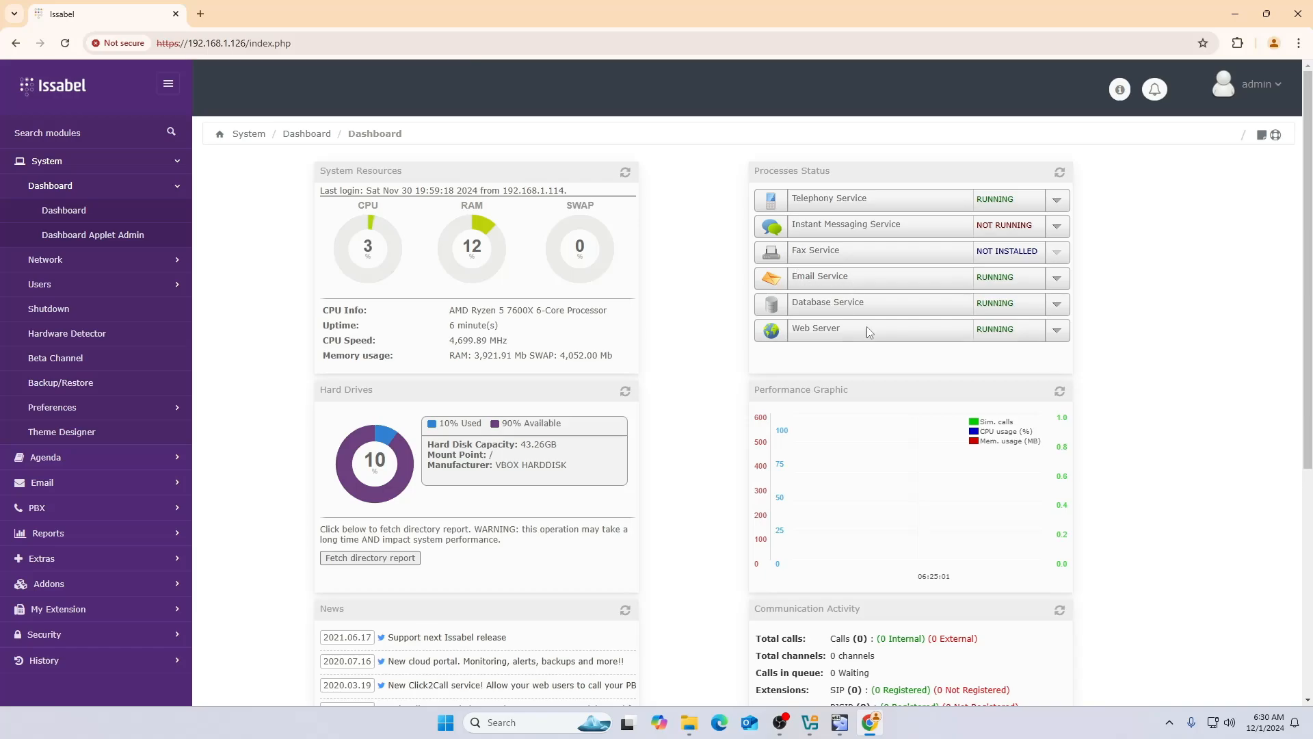
scroll(752, 383, "down", 2)
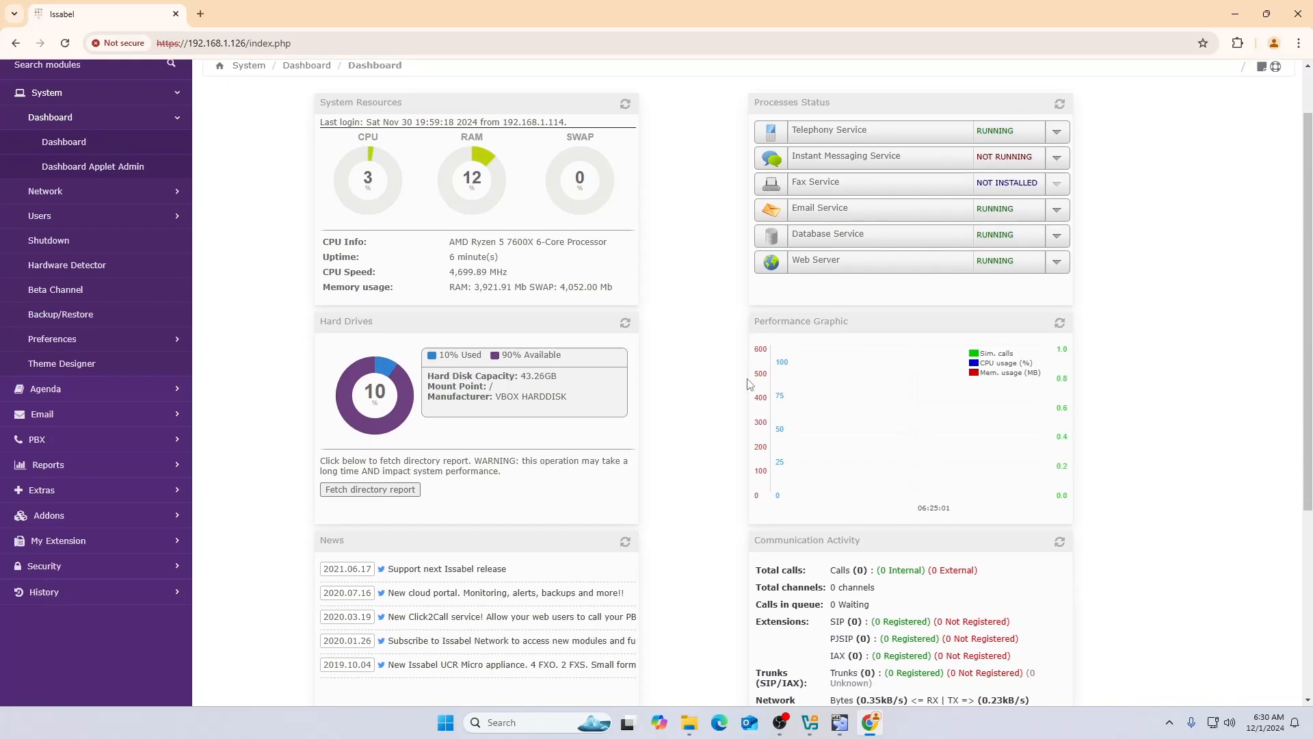
scroll(729, 380, "down", 1)
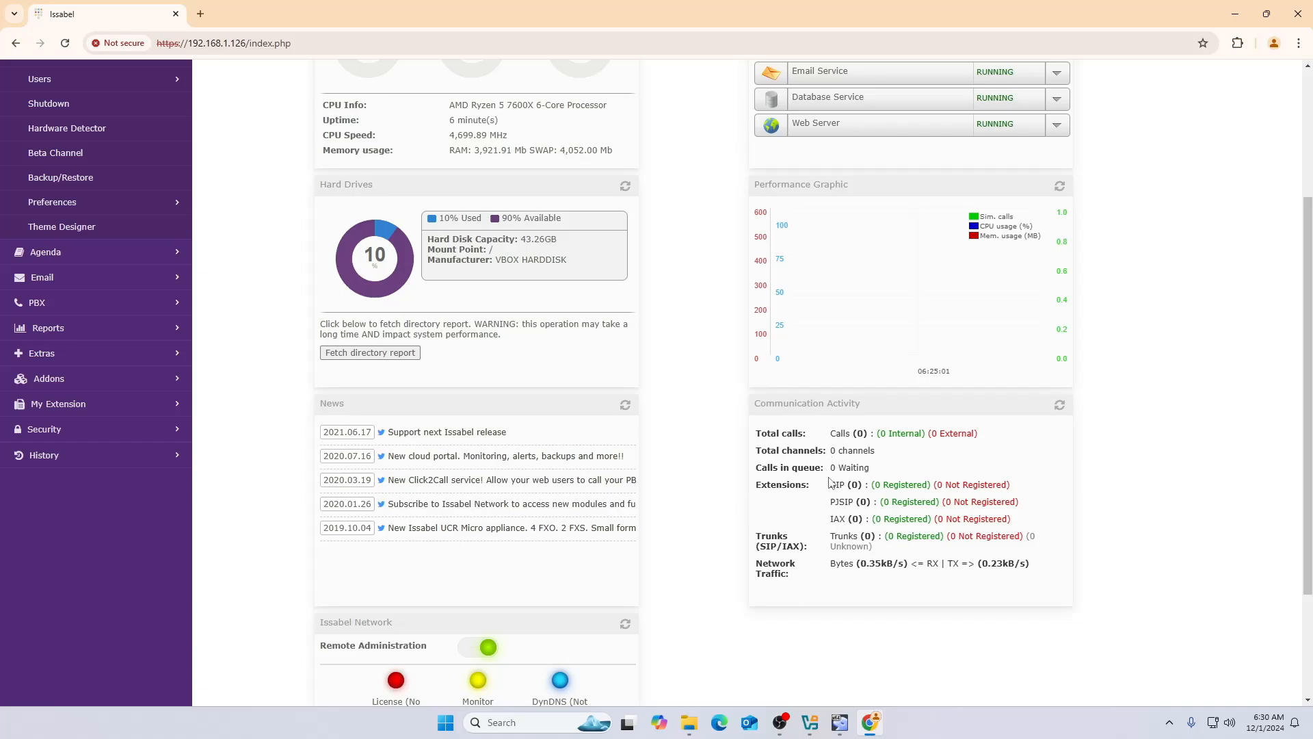
scroll(865, 390, "up", 3)
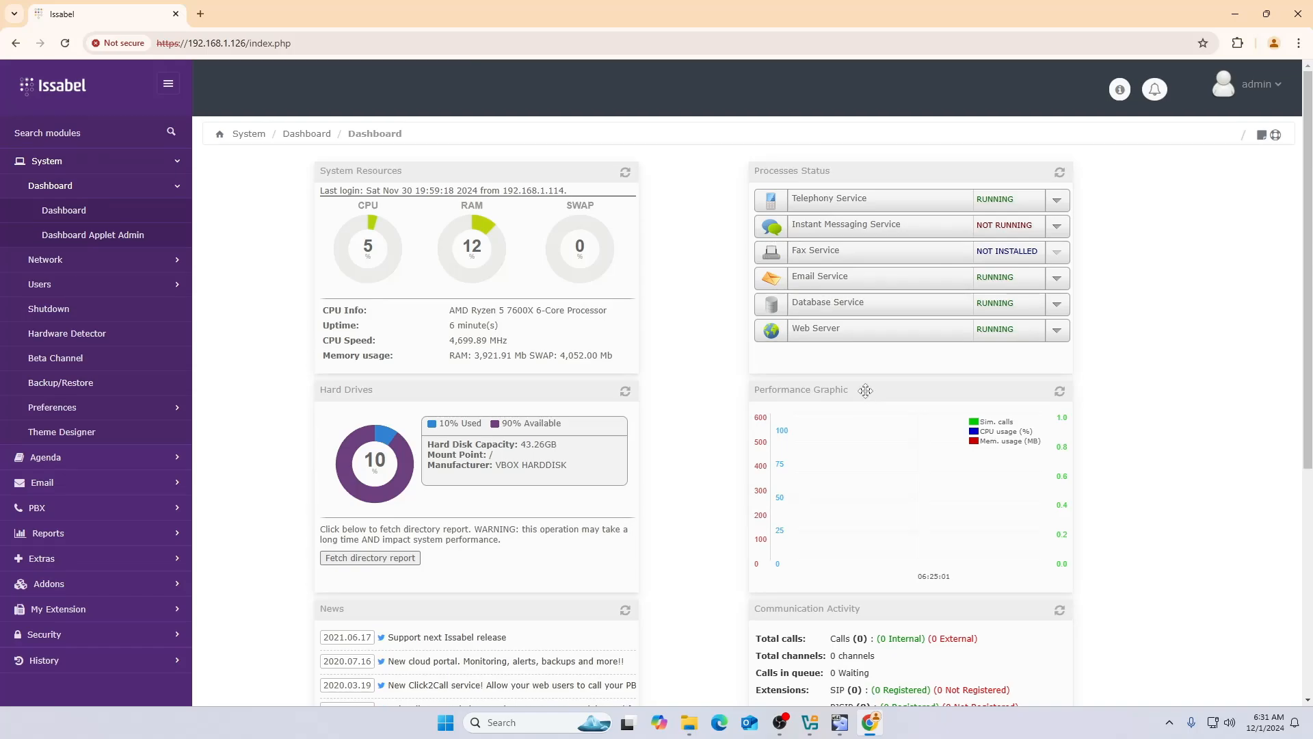
scroll(866, 390, "down", 5)
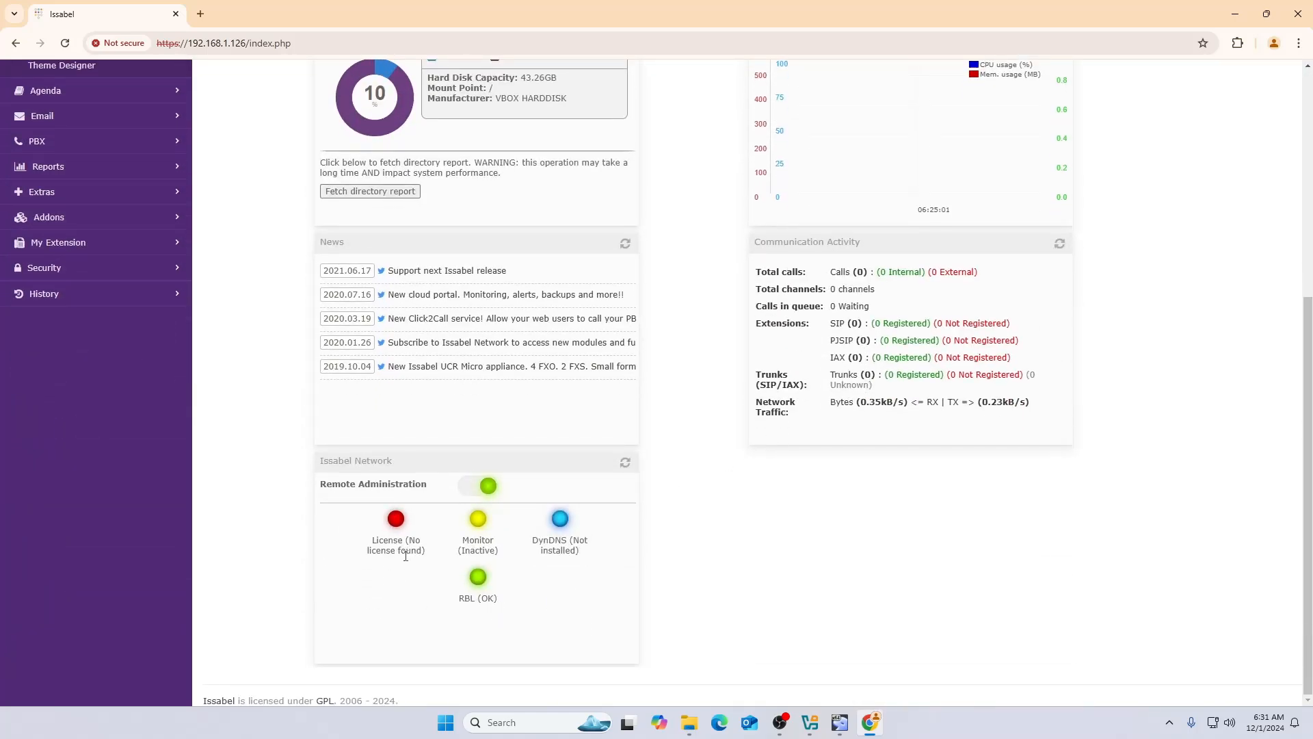
scroll(855, 342, "up", 5)
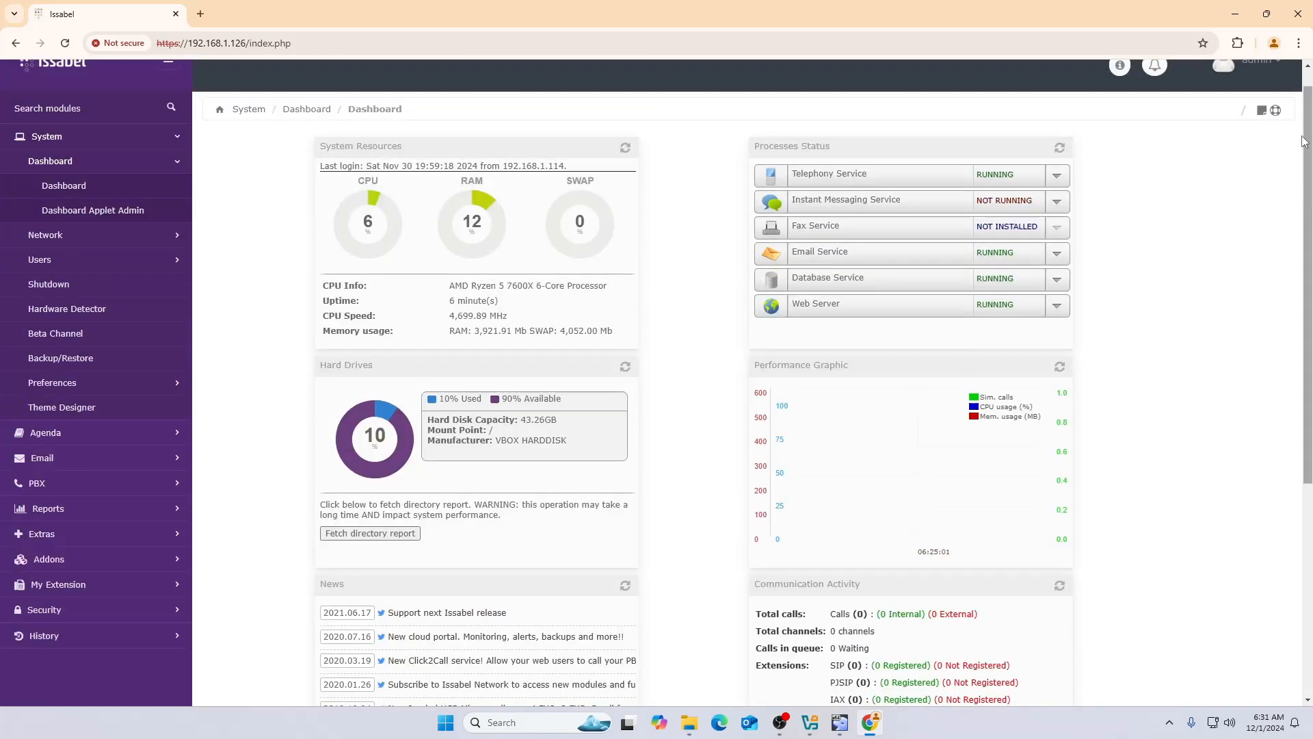
scroll(1302, 142, "up", 1)
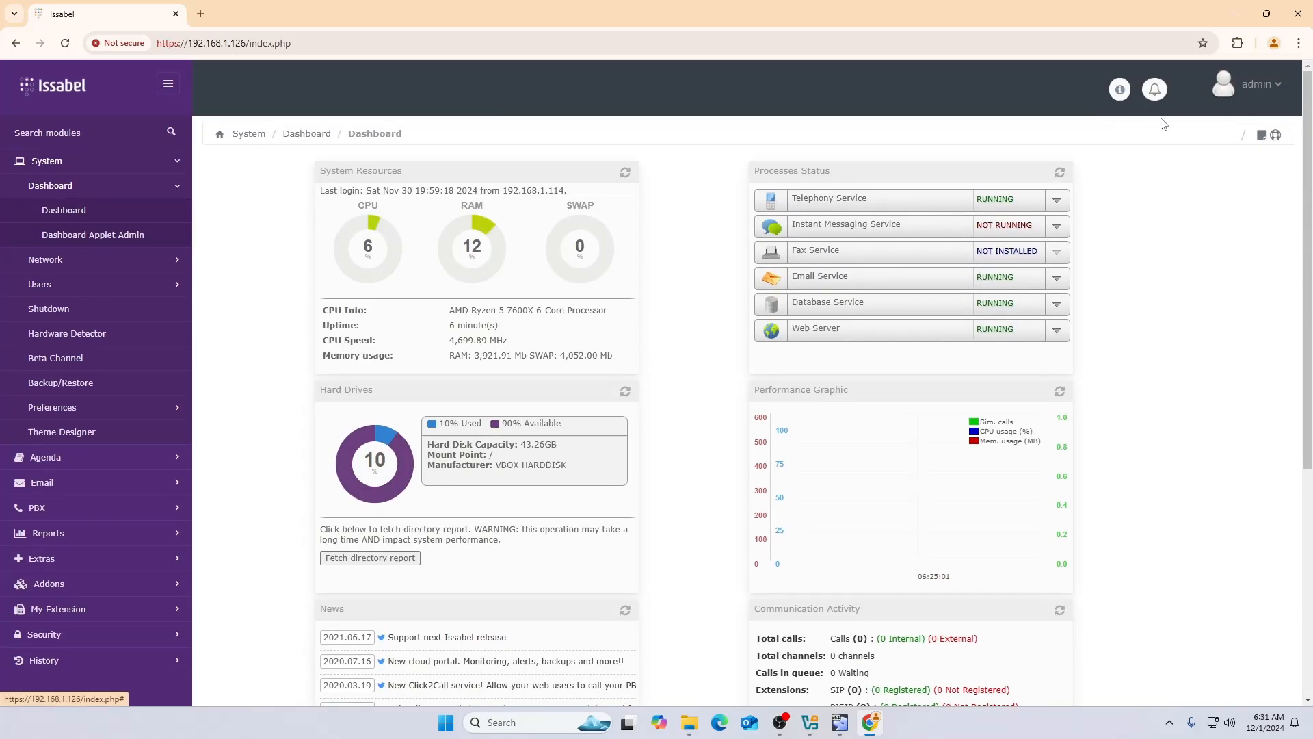
left_click(1259, 86)
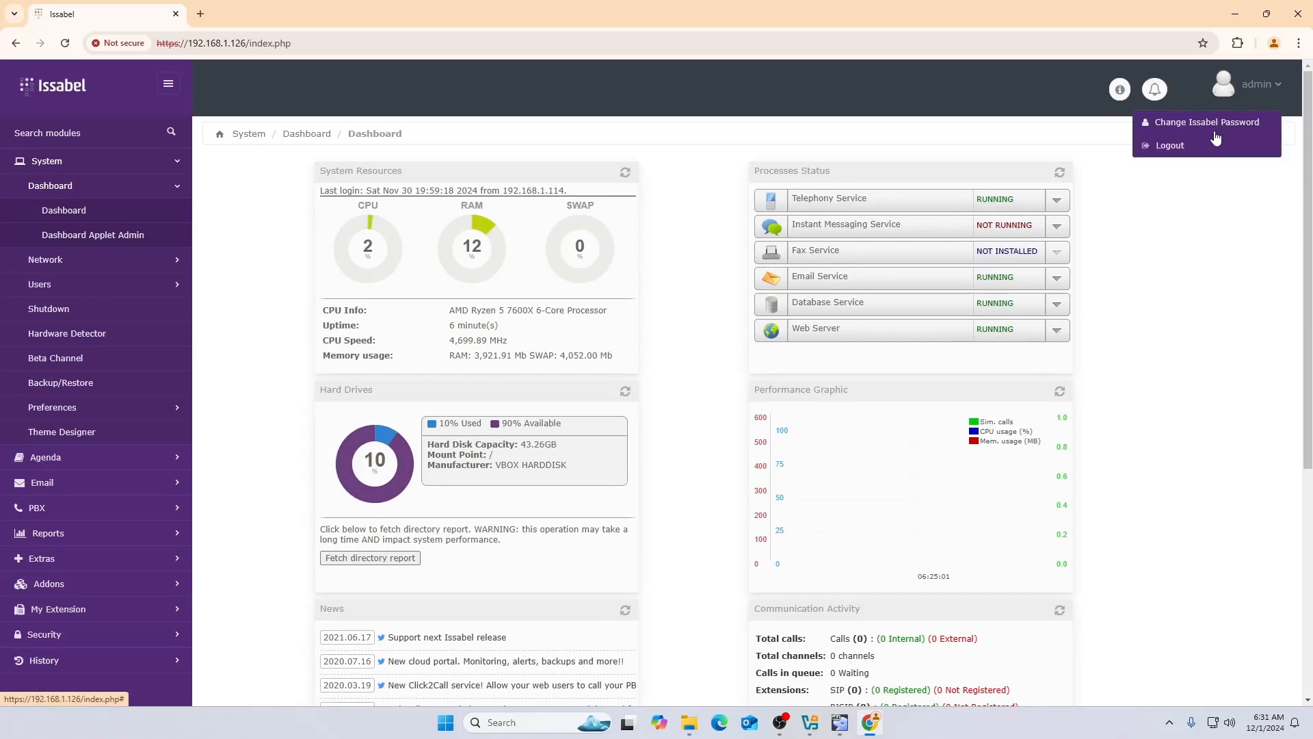
left_click(1155, 99)
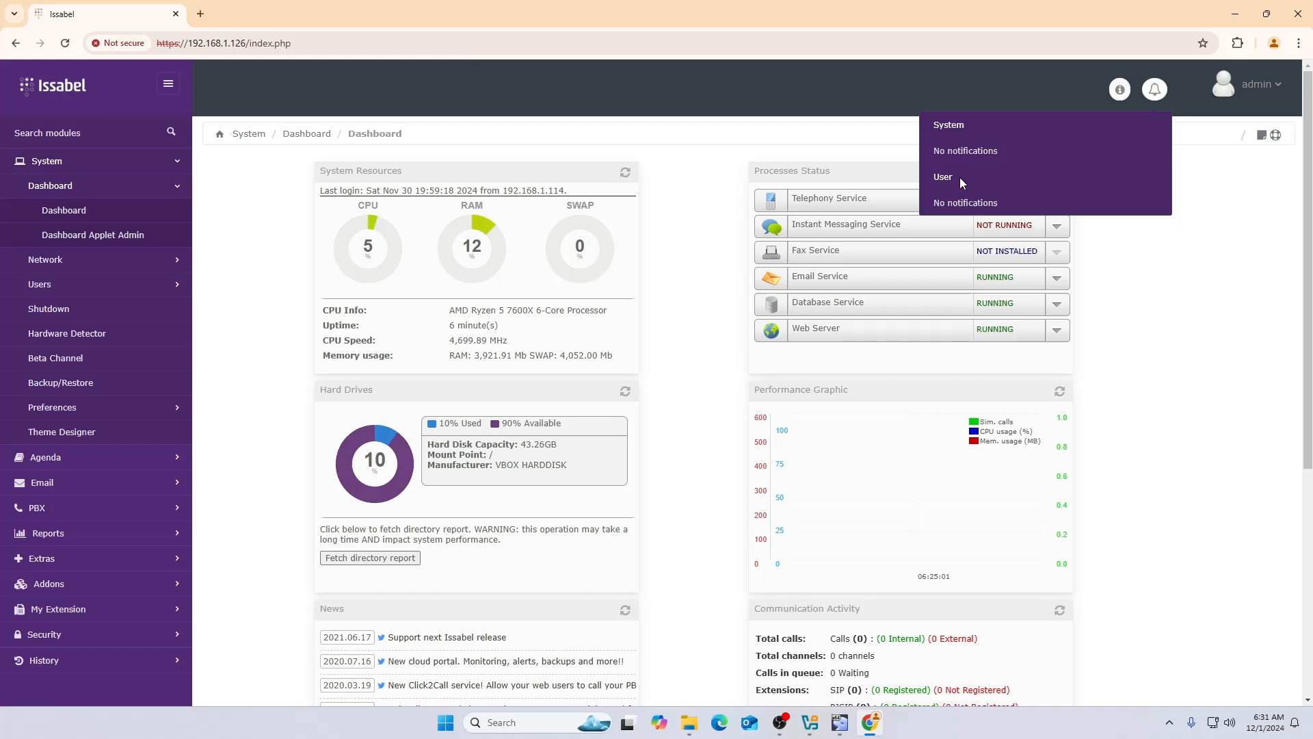
left_click(1193, 237)
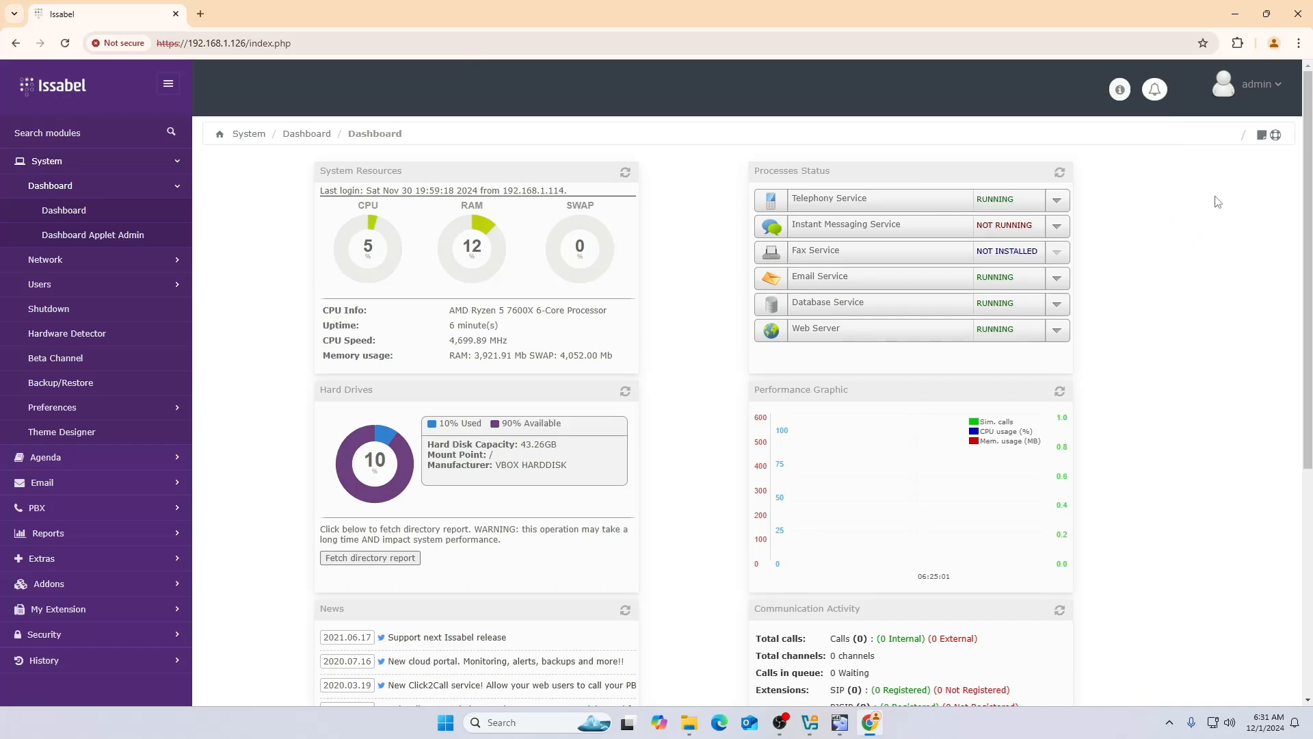
- Write placeholder text in the dashboard sticky note, tick AutoPopUp, and close the note
left_click(1263, 133)
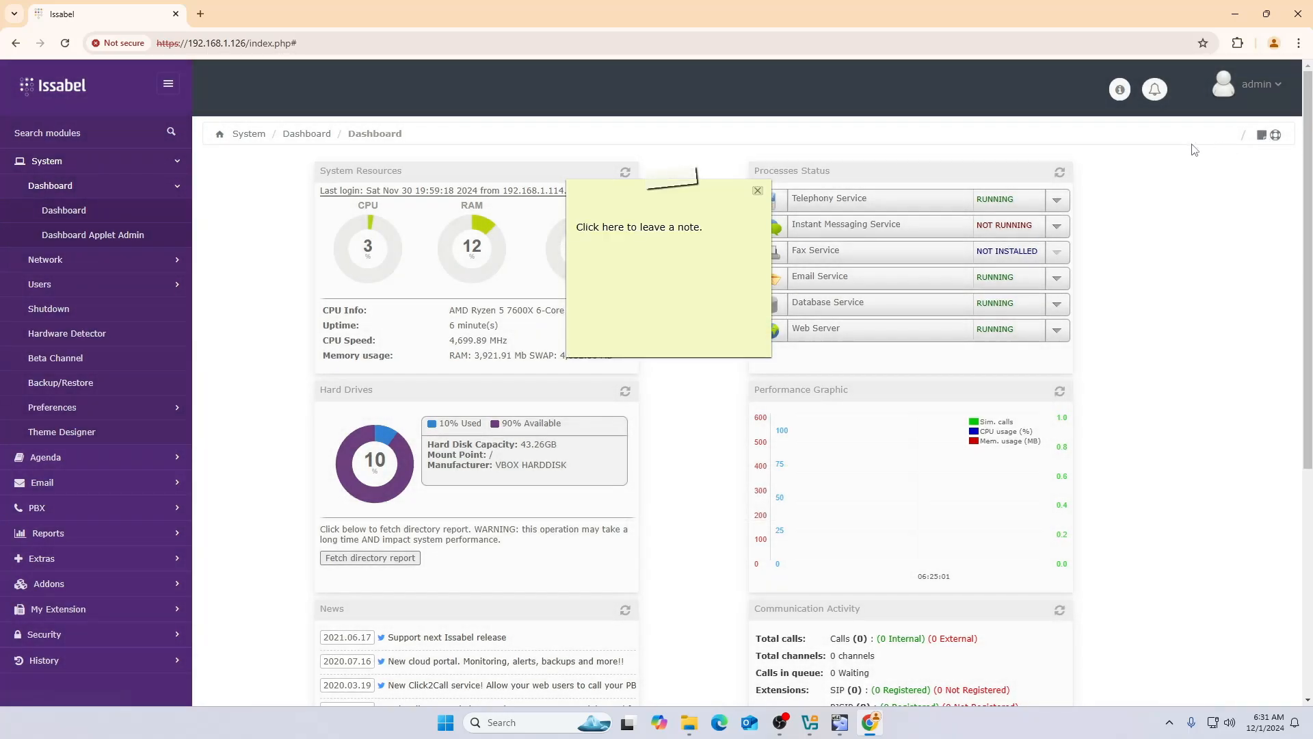
left_click(656, 225)
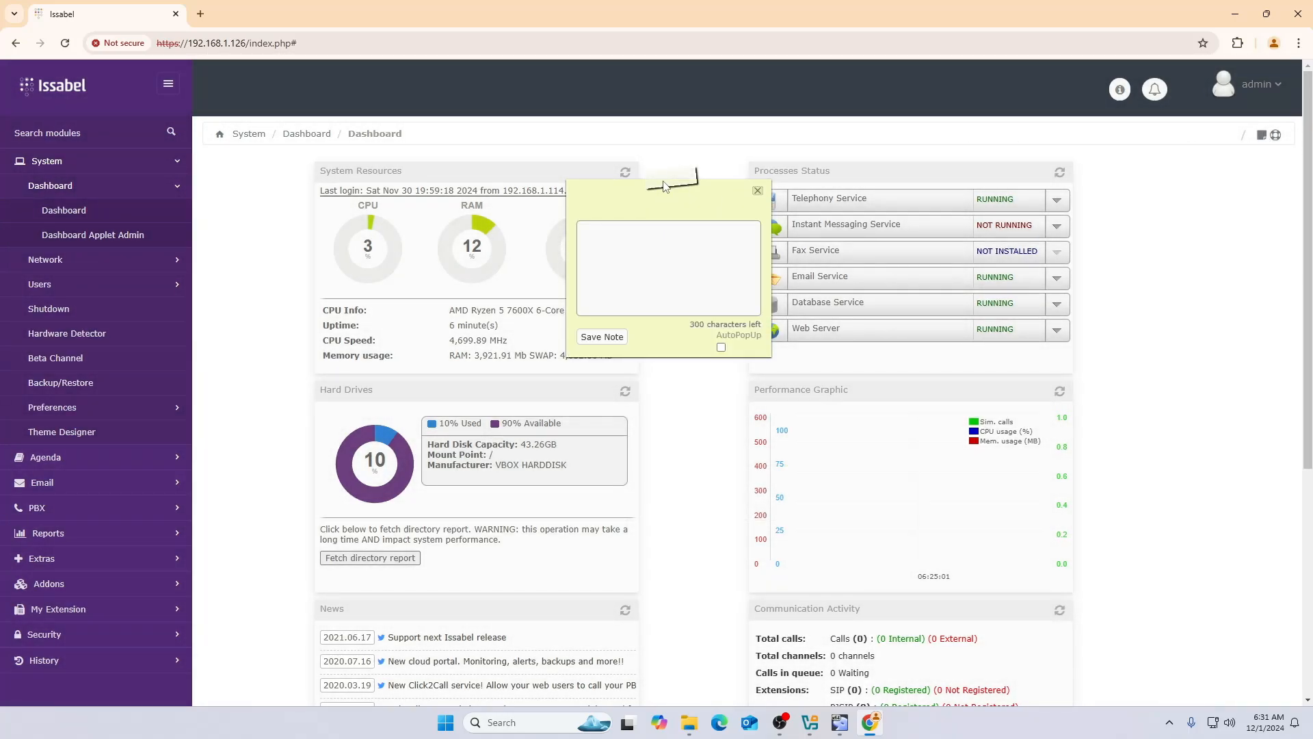
left_click(635, 262)
type("sdhfsadjf;sadhflksd")
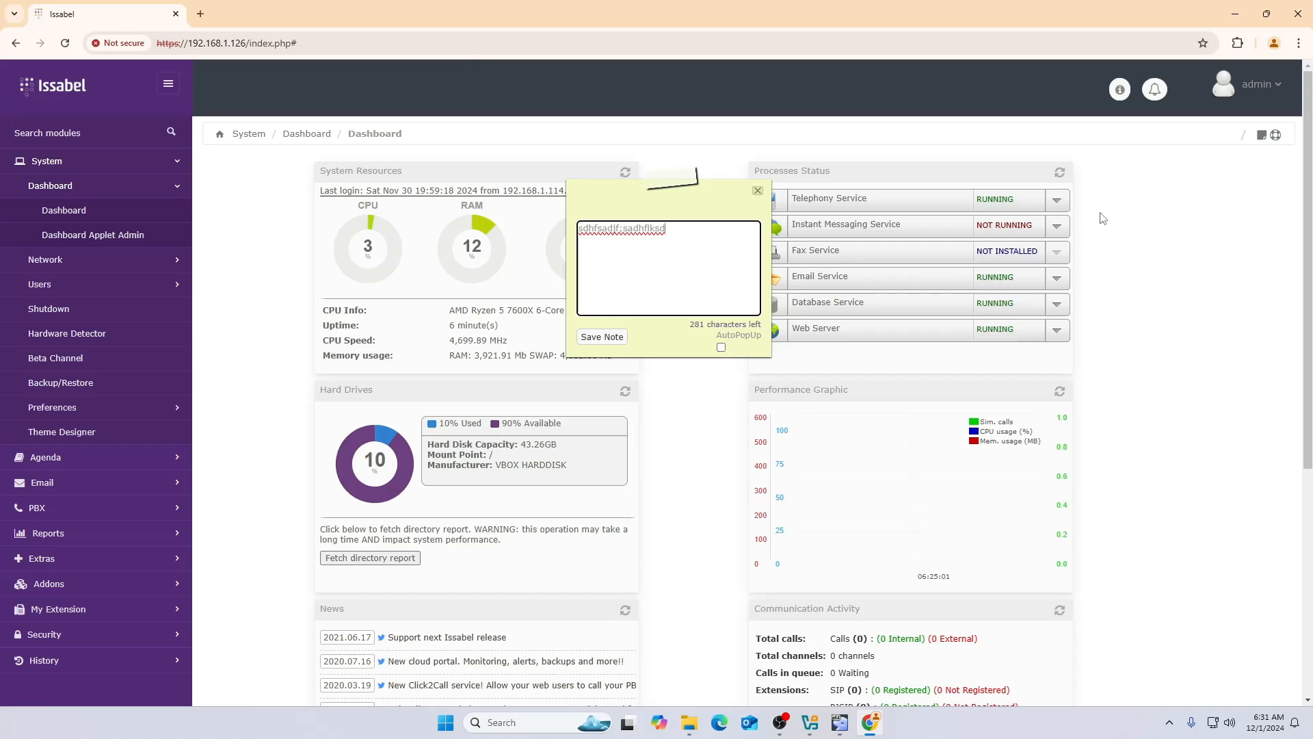
left_click(722, 349)
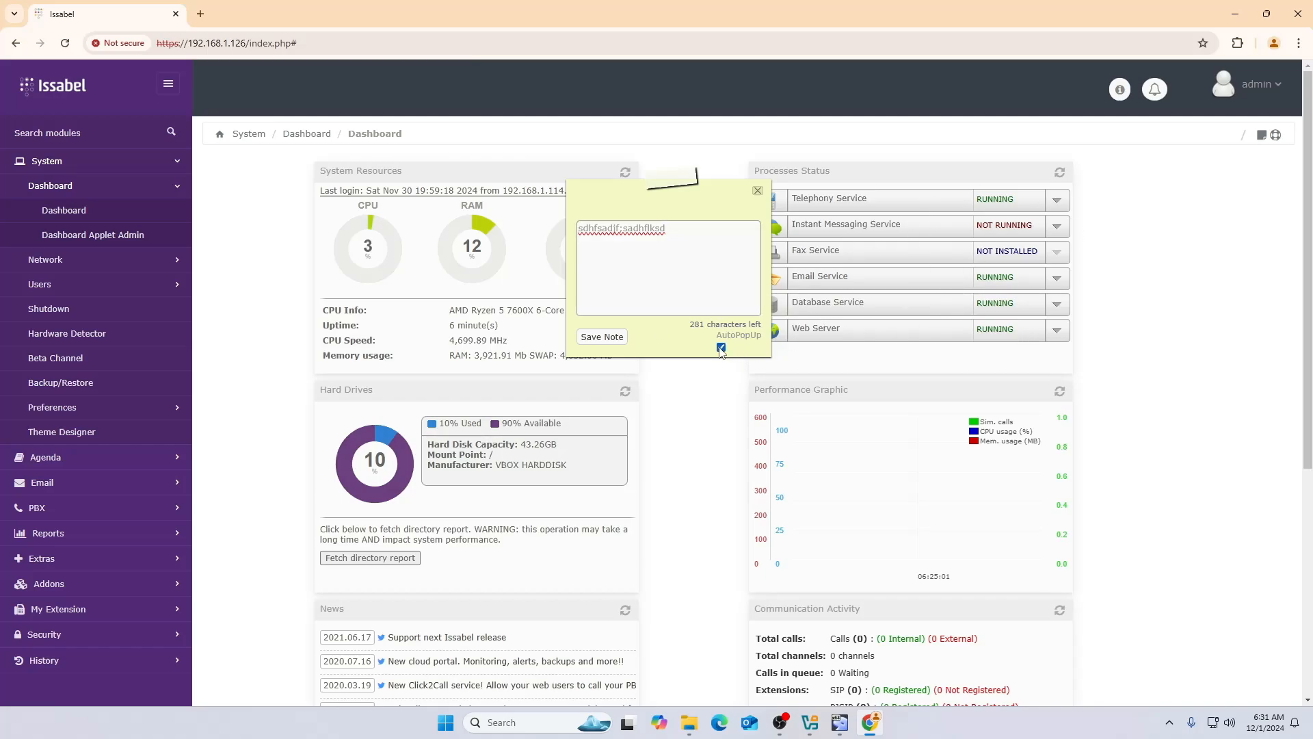
left_click(758, 191)
- Browse the dashboard help's PBX, Voicemail and Calls Recordings topics, then close the help window
left_click(1283, 138)
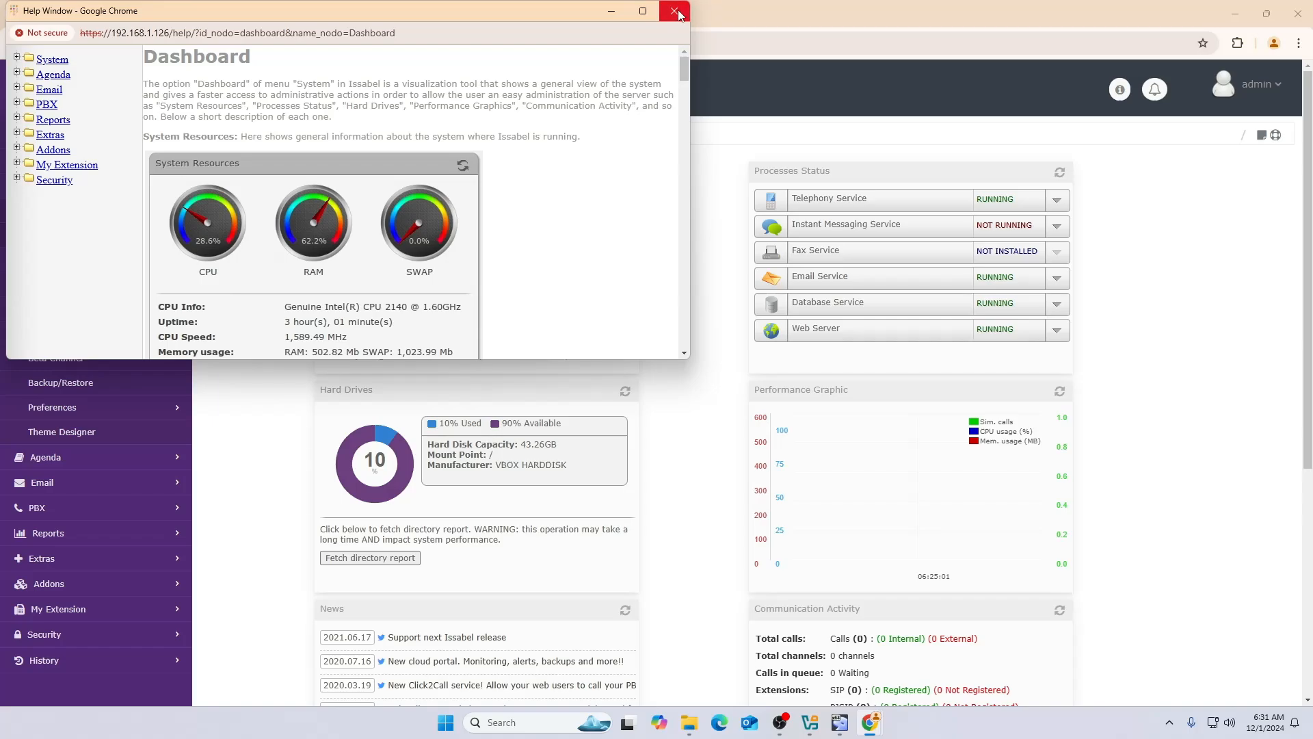
left_click(17, 104)
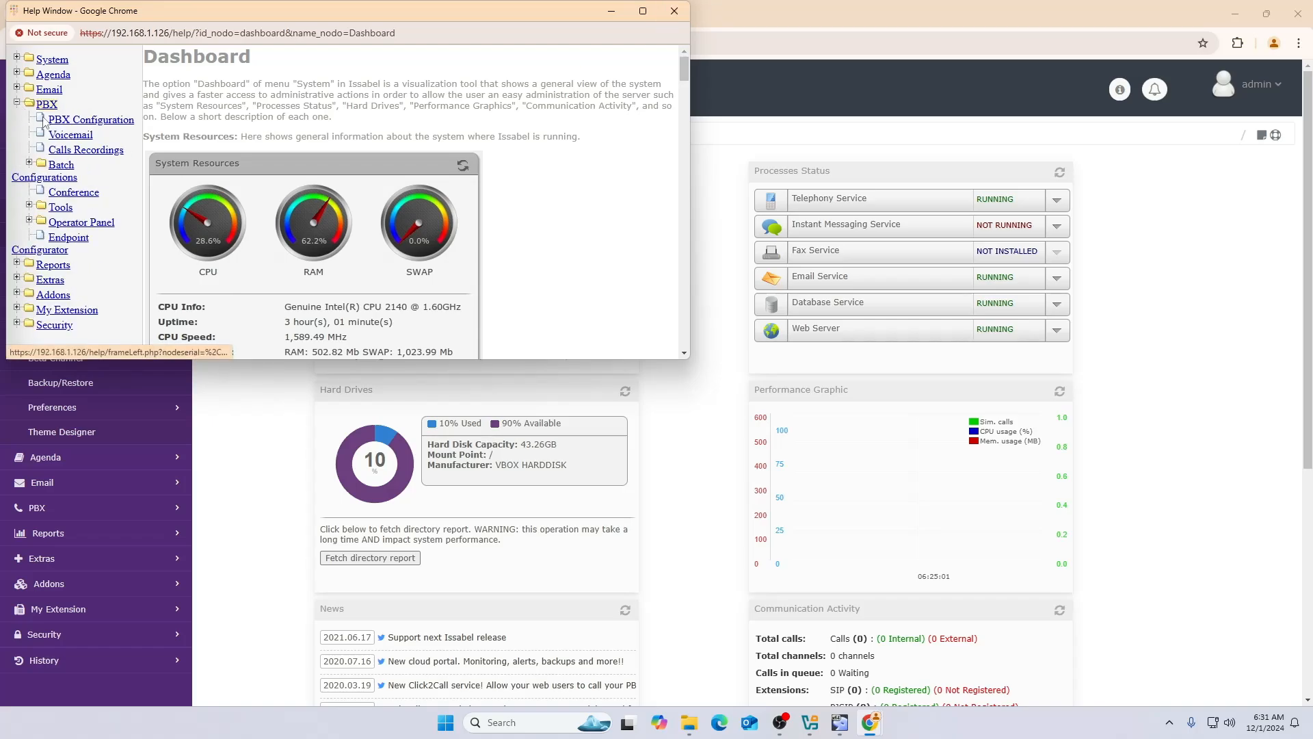
left_click(83, 120)
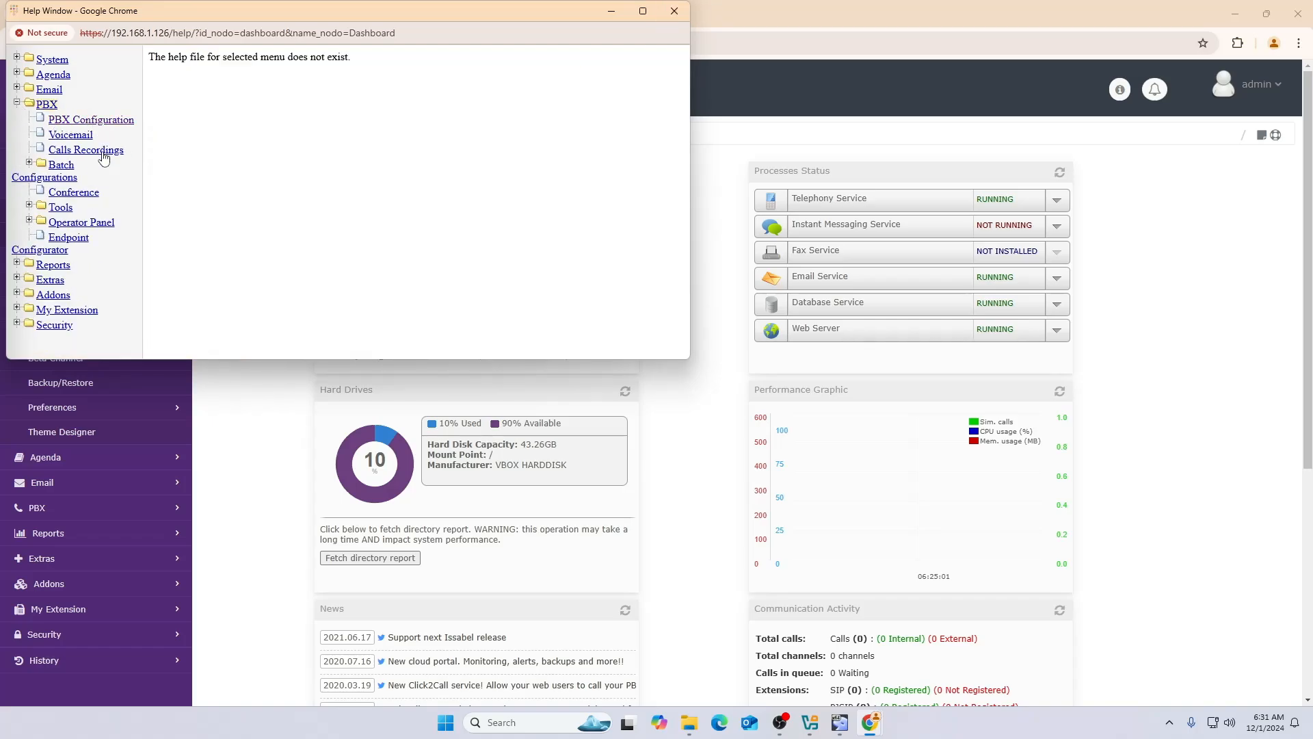
left_click(72, 136)
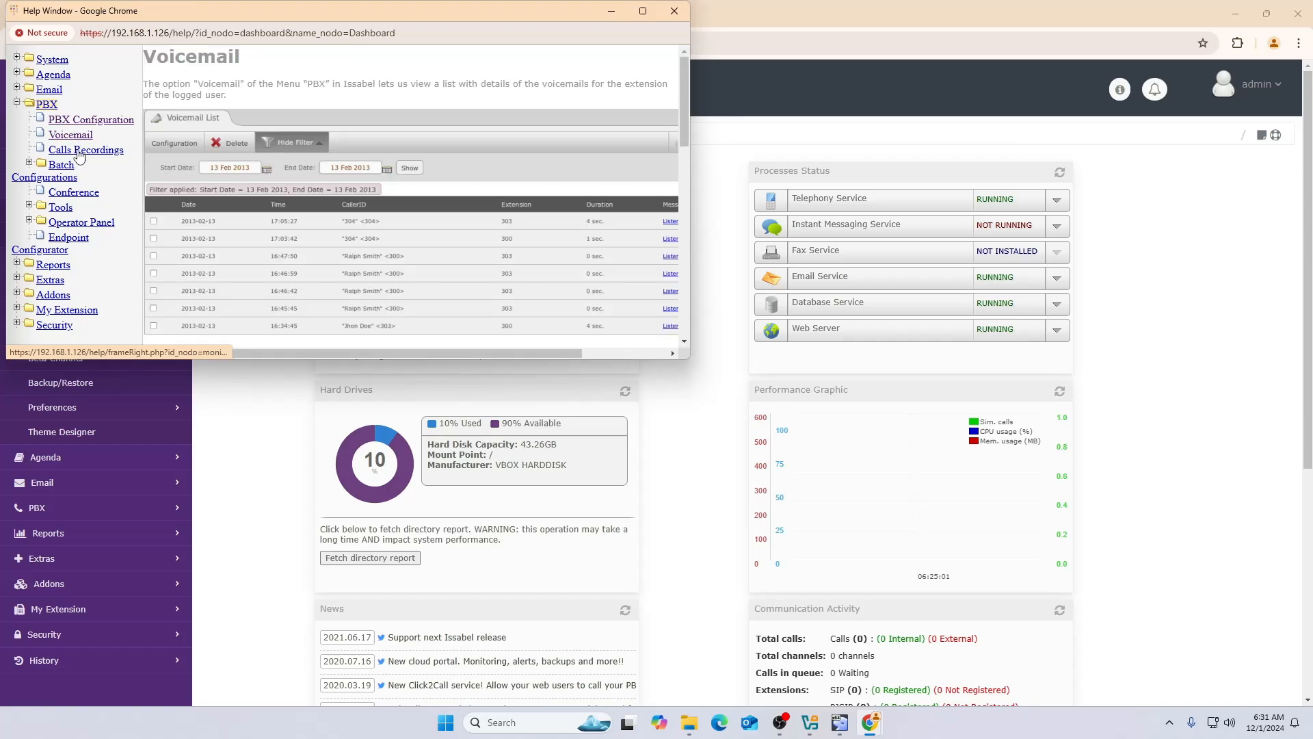
left_click(77, 152)
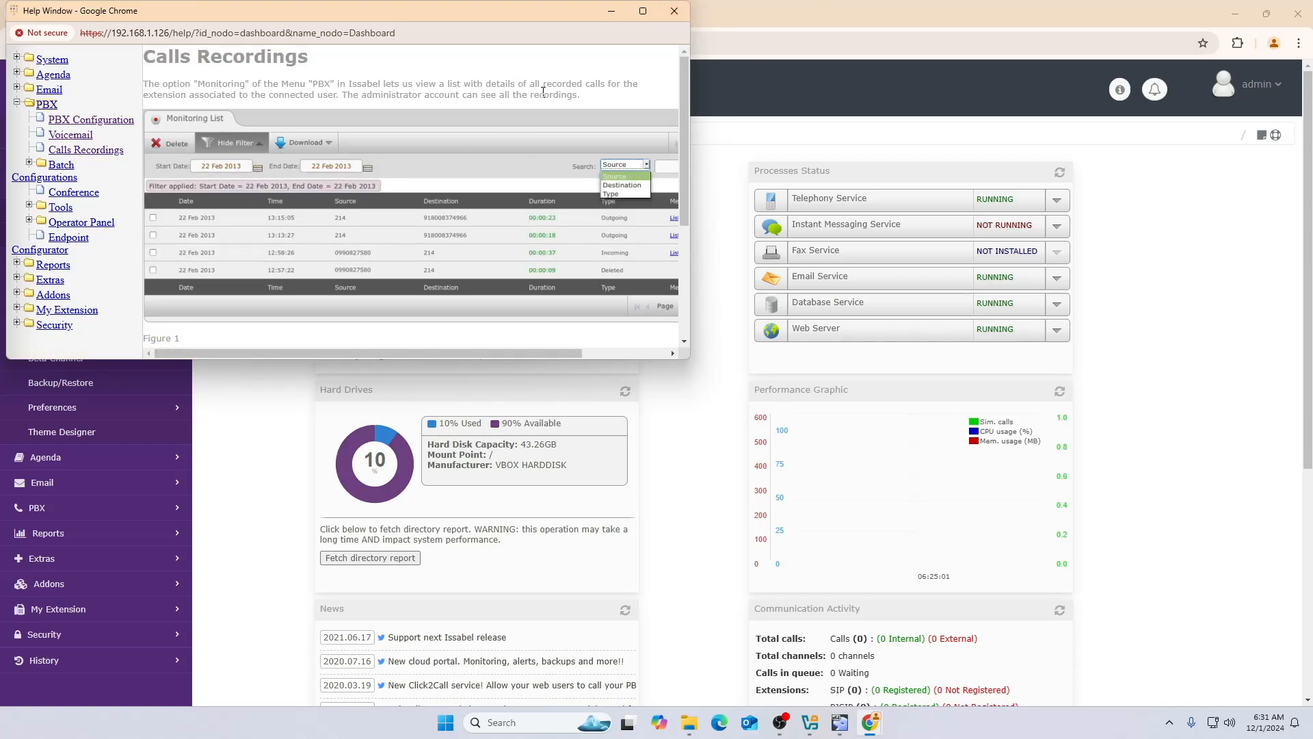
left_click(673, 11)
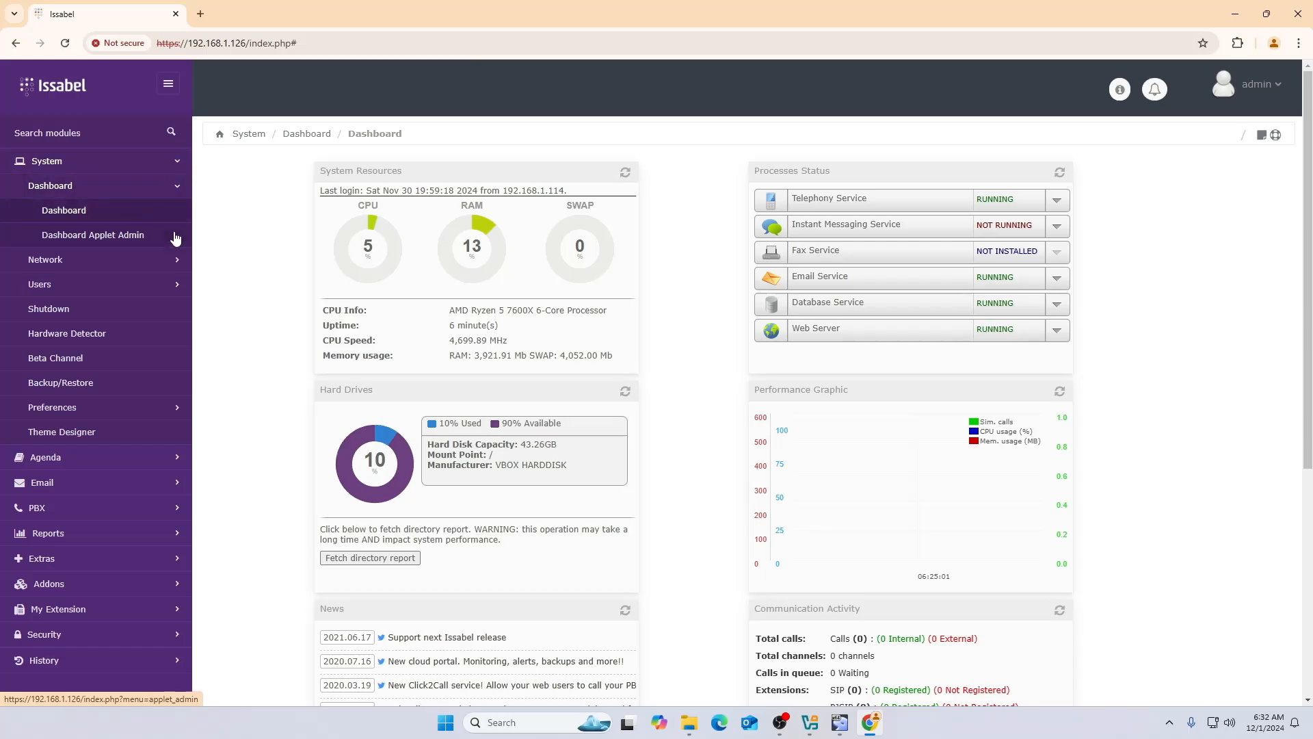
- Review the Network Parameters, DHCP Server and DHCP Client List pages under System > Network
left_click(79, 261)
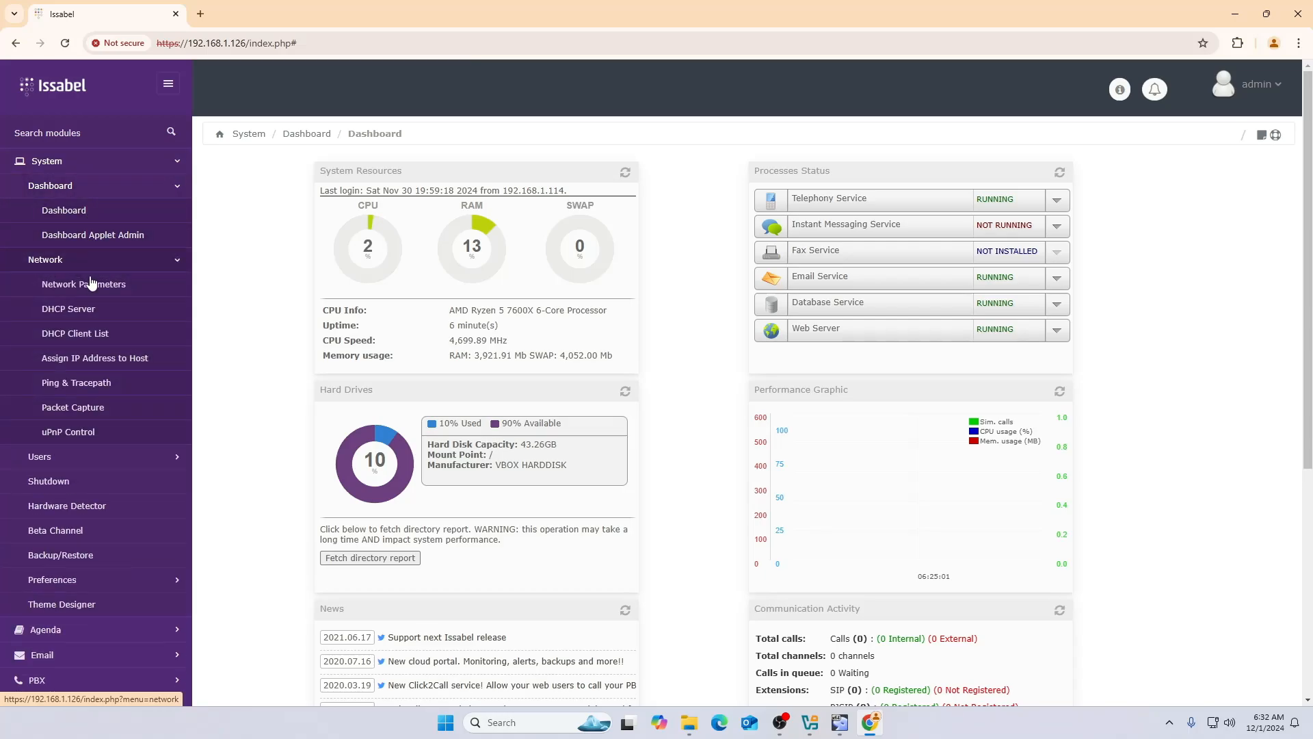
left_click(95, 291)
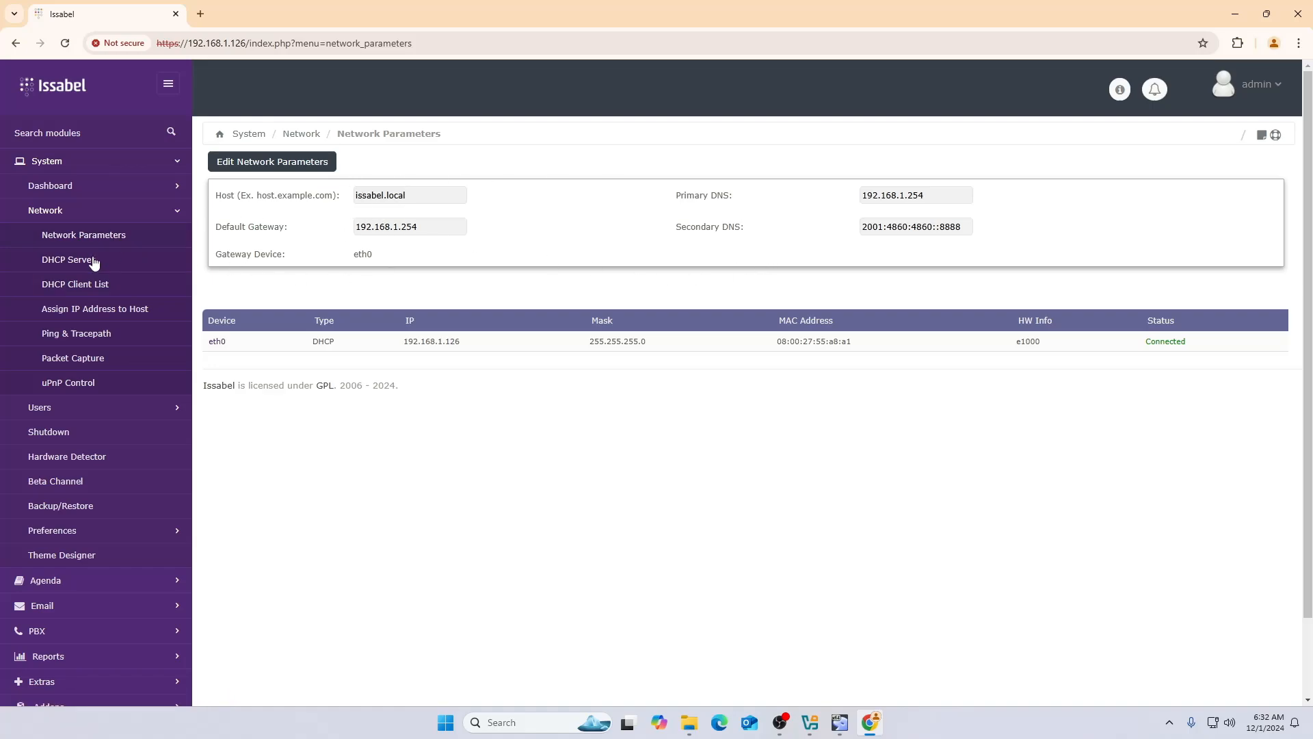
left_click(72, 264)
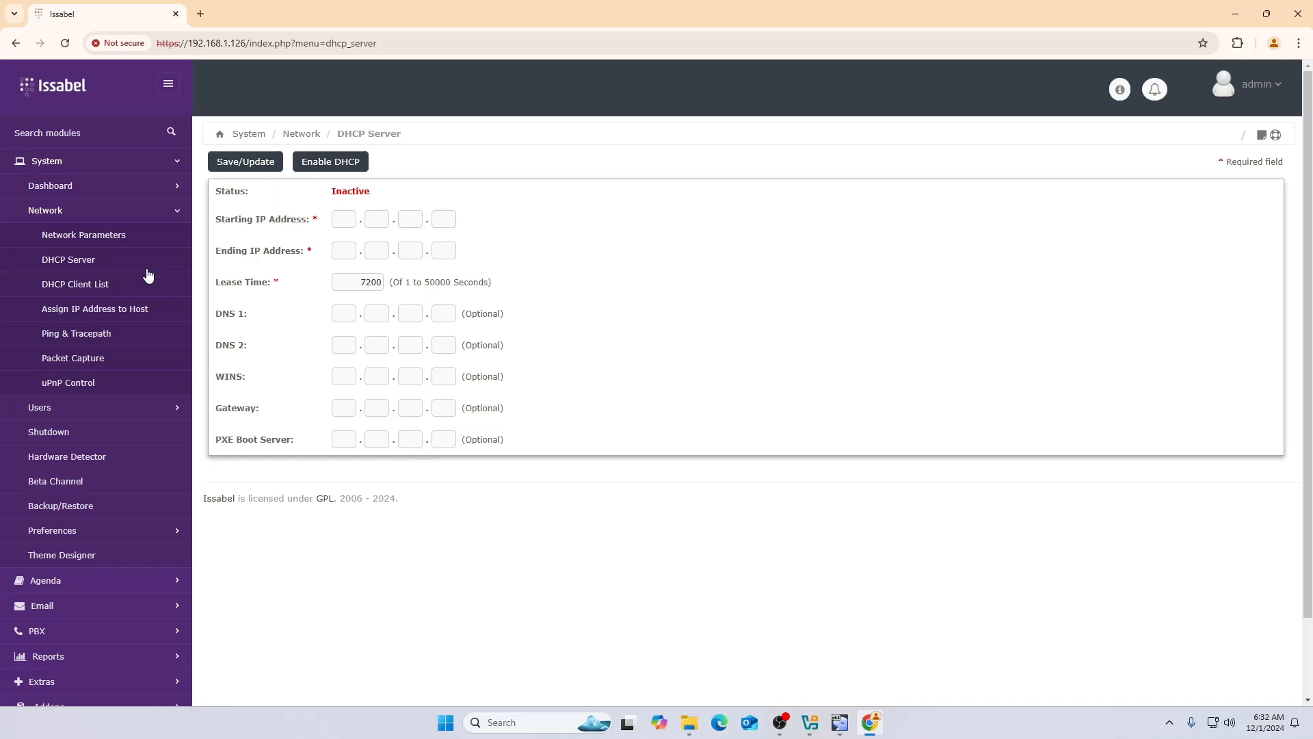
left_click(73, 288)
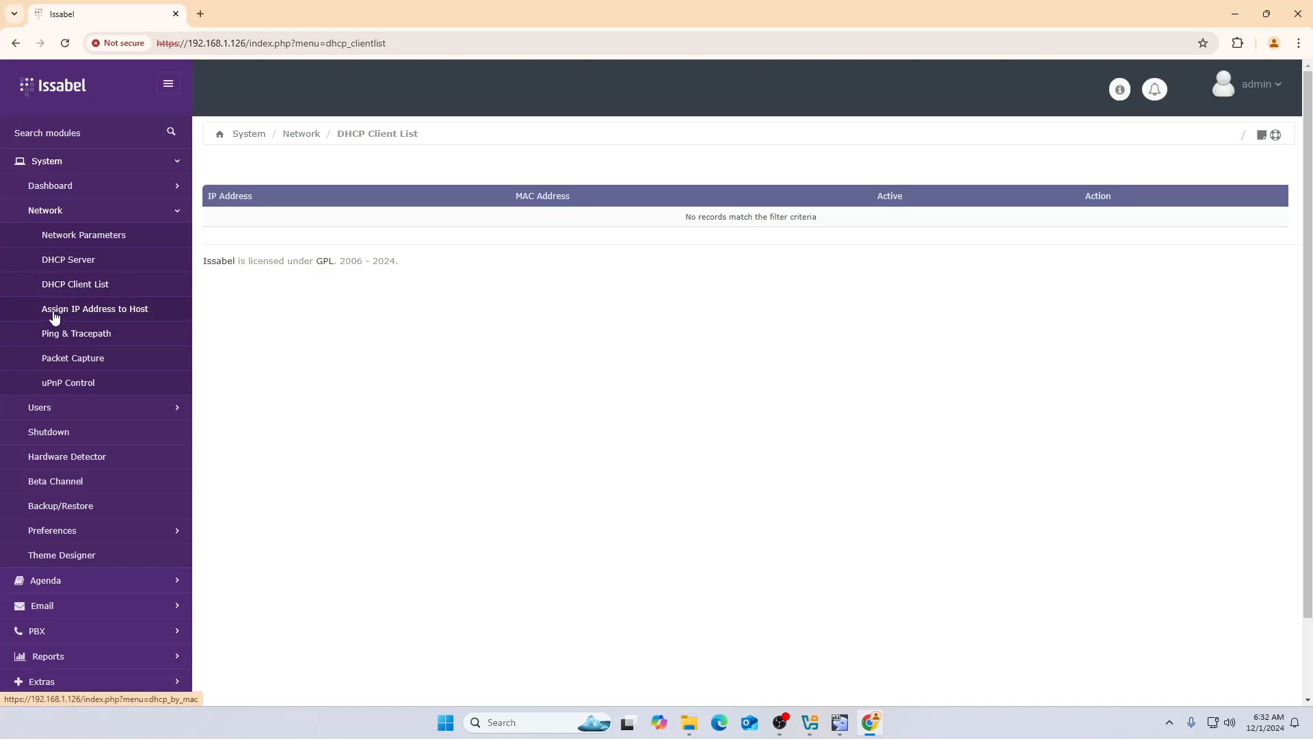
- Open the Assign IP Address to Host page, which has no host assignments, and expand Users
left_click(131, 316)
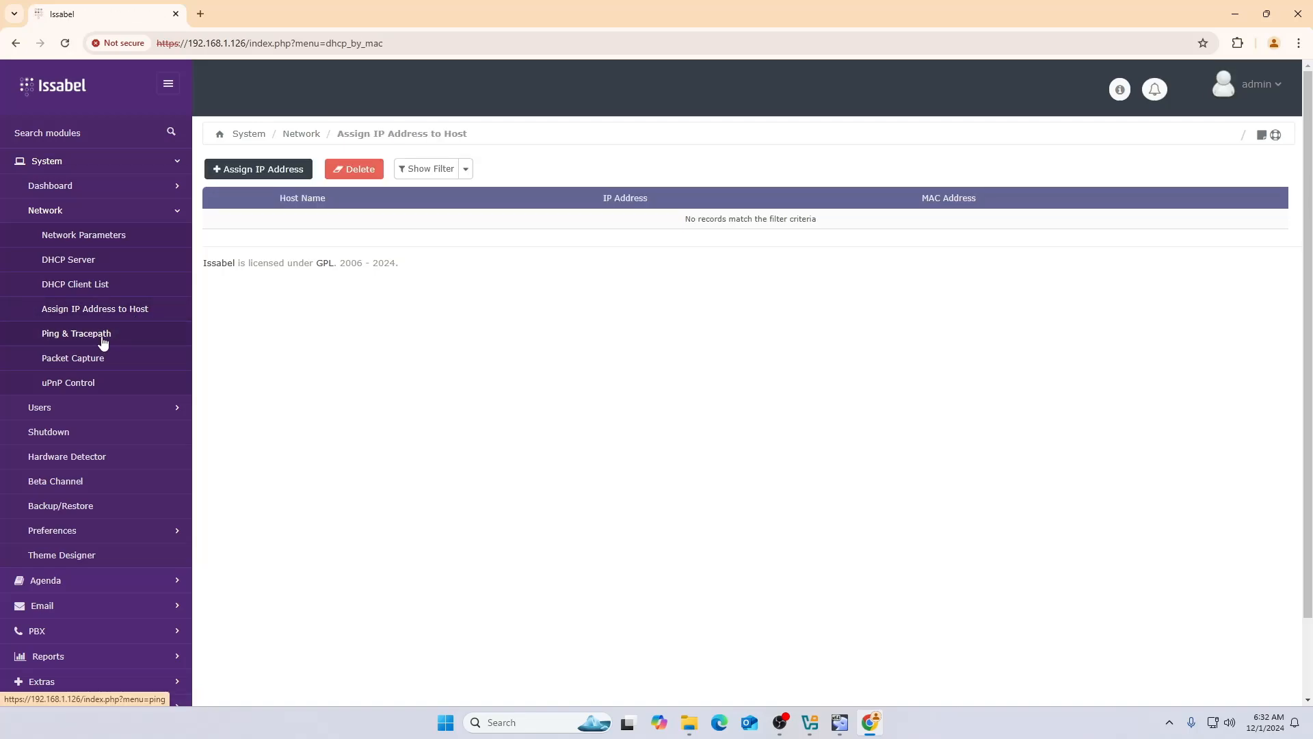
scroll(118, 370, "down", 1)
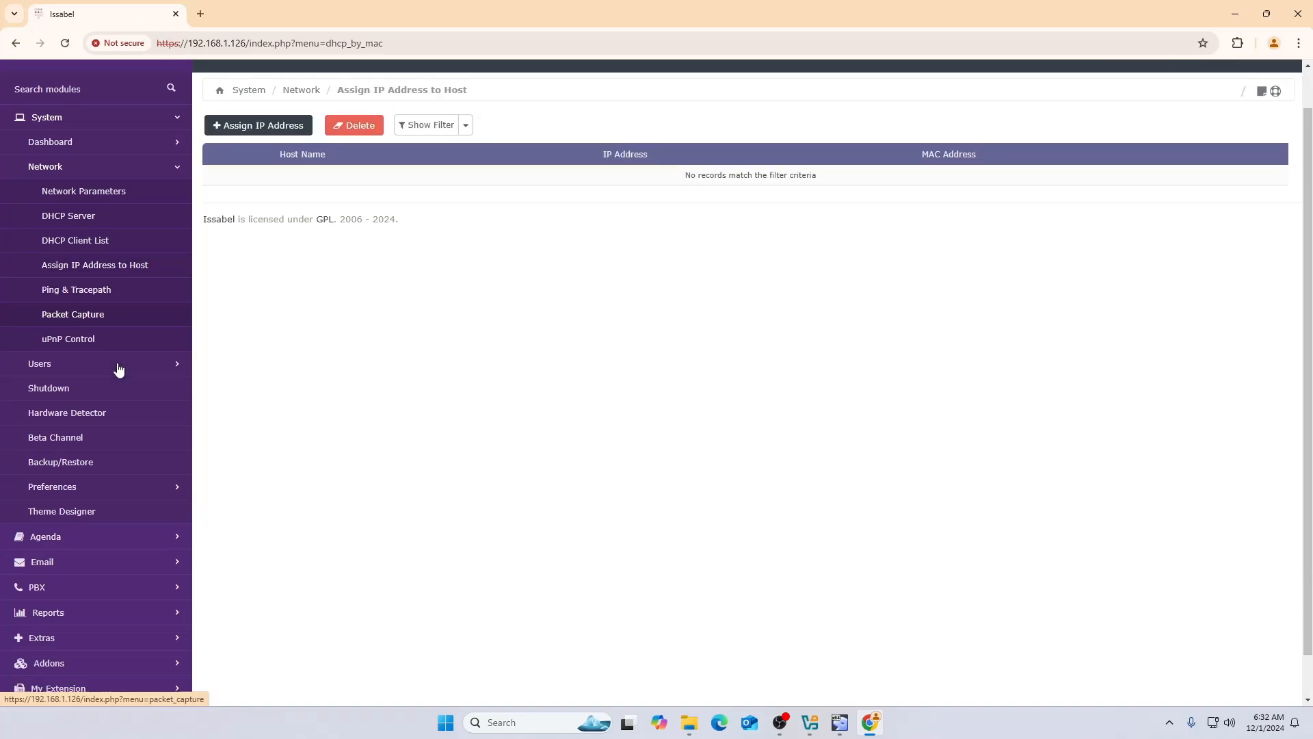
scroll(118, 370, "down", 1)
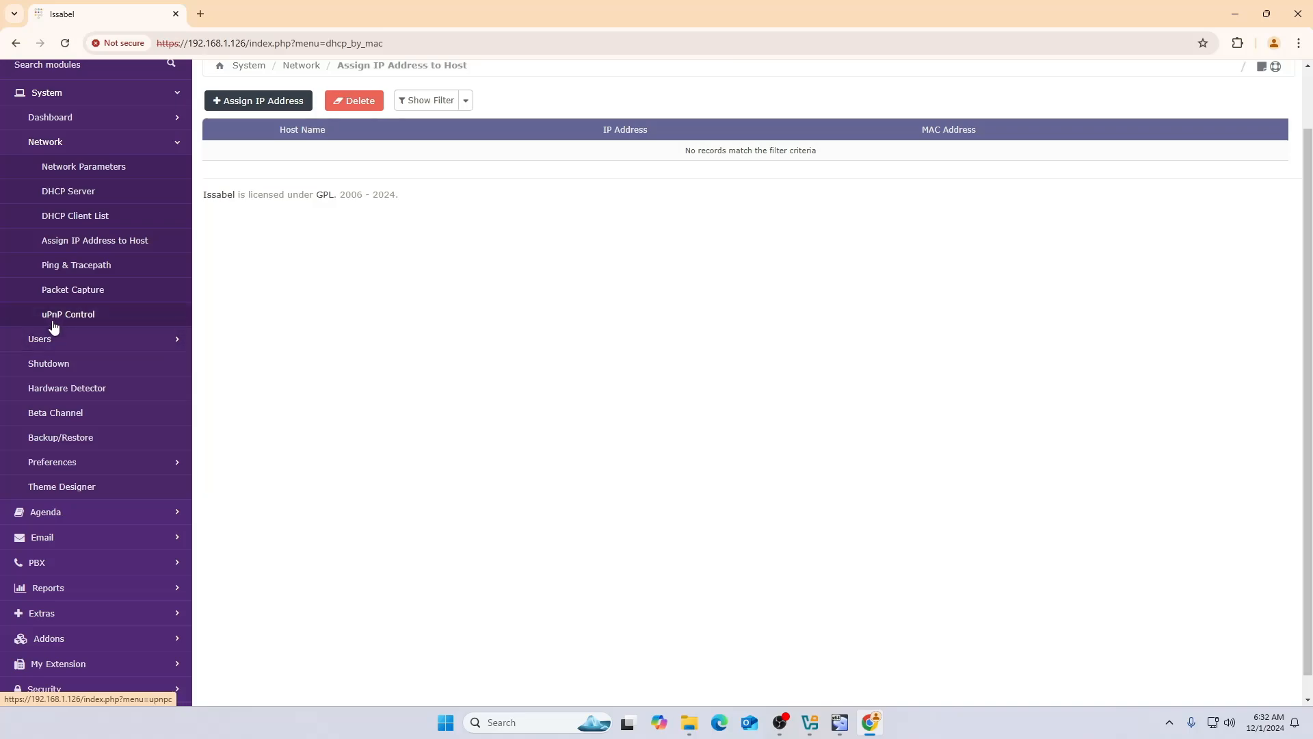
scroll(479, 374, "down", 1)
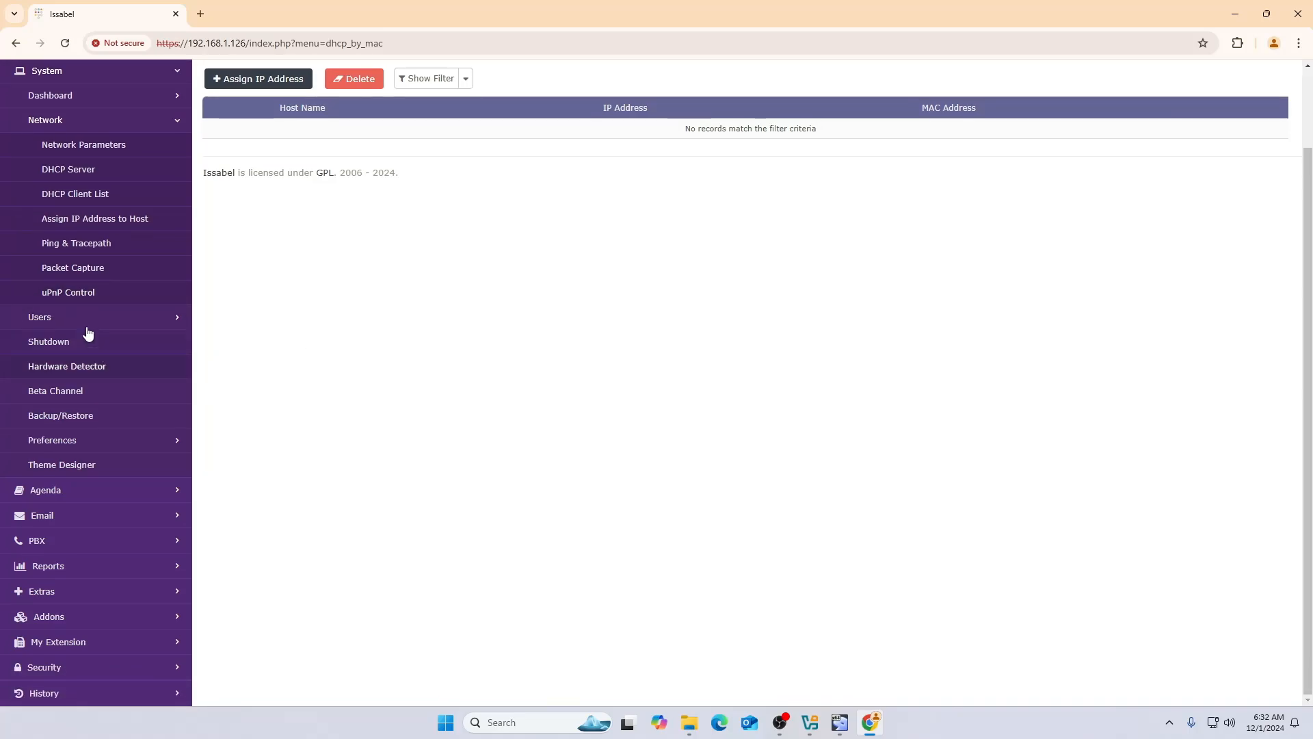
left_click(167, 319)
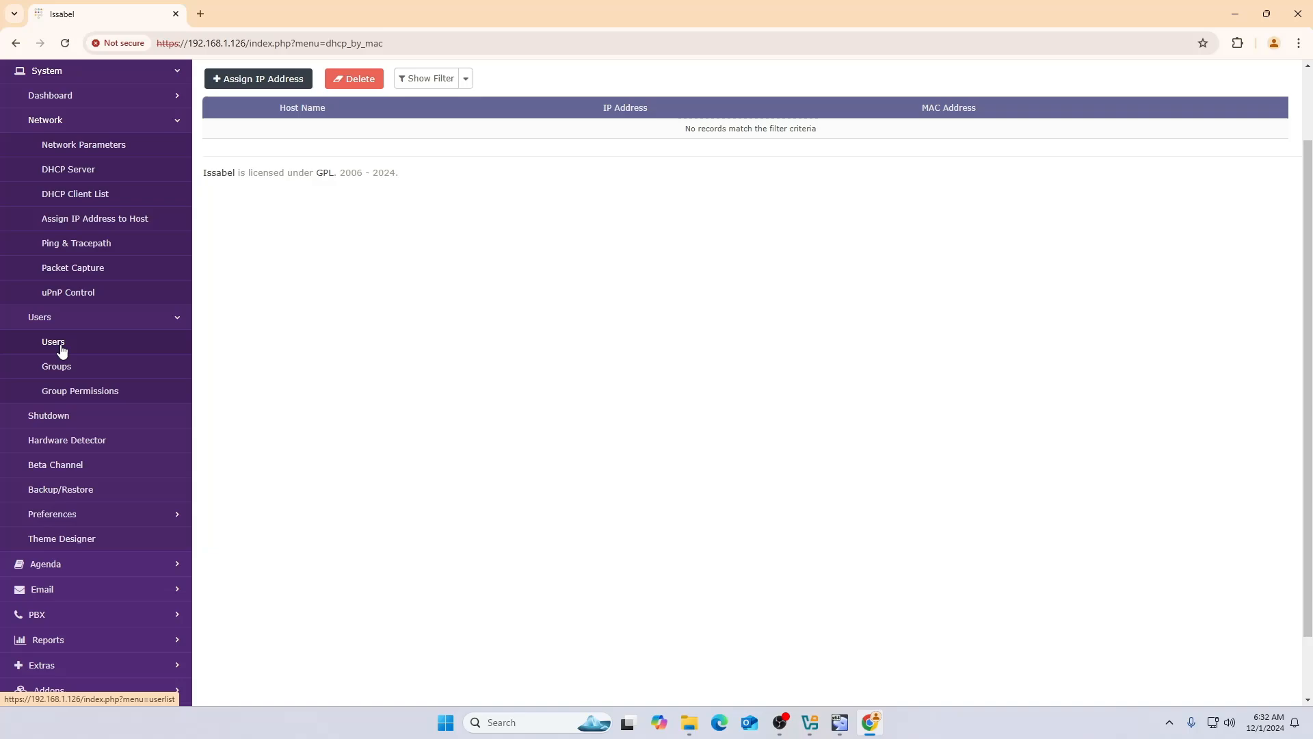
- Start a new user with login 'pint', filling in full name, password and retyped password
left_click(62, 351)
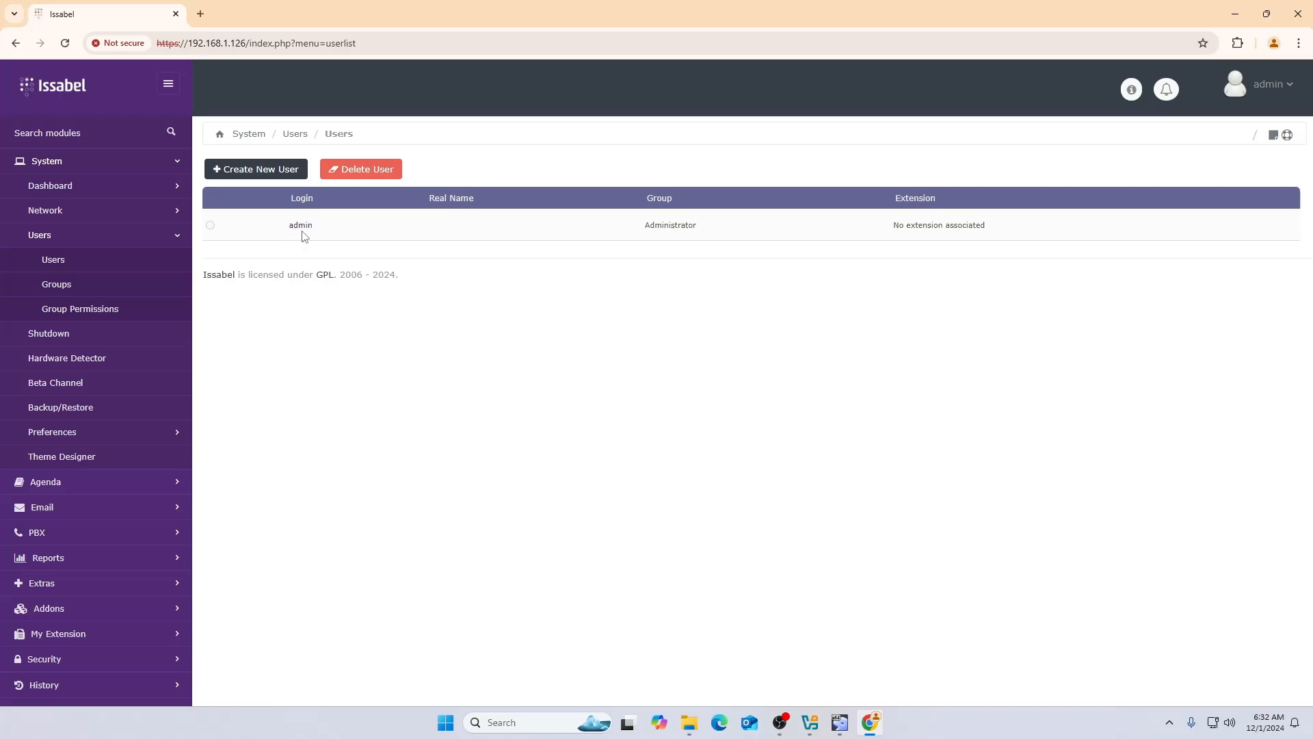
left_click(252, 174)
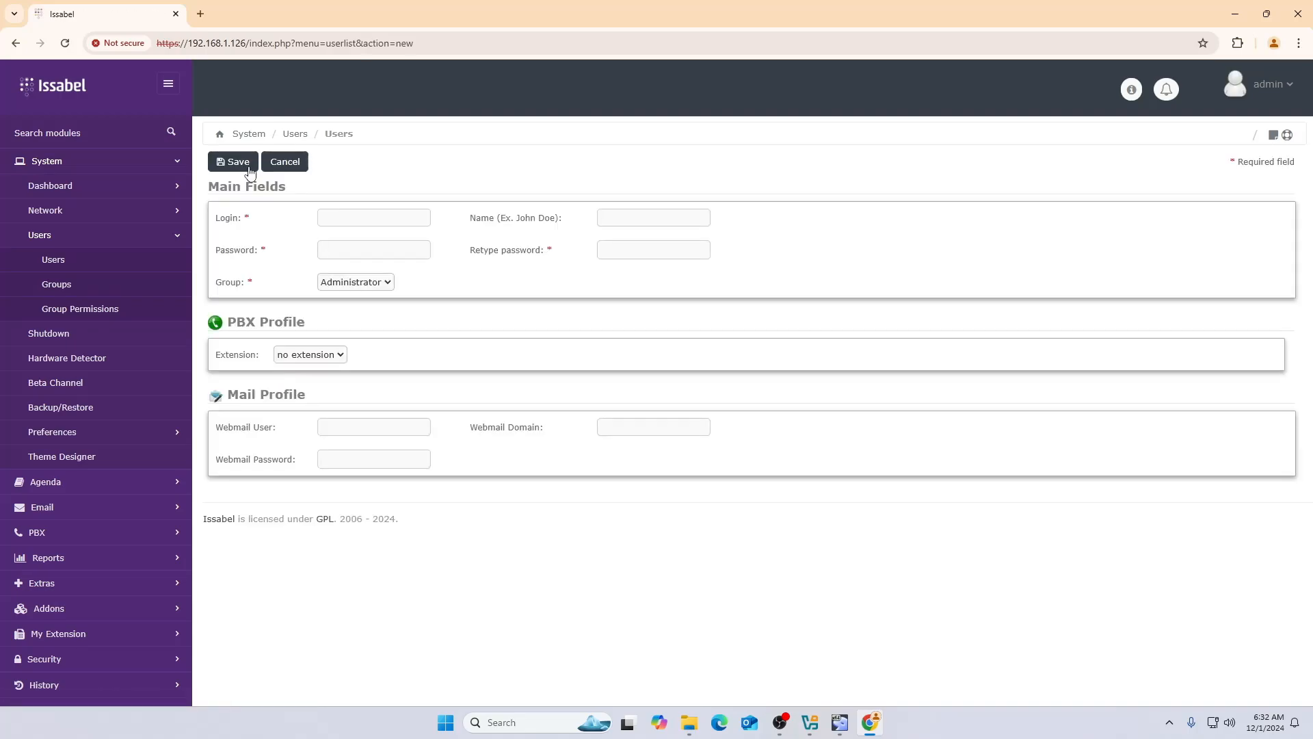
left_click(367, 218)
type("pintu")
left_click(687, 216)
left_click(403, 251)
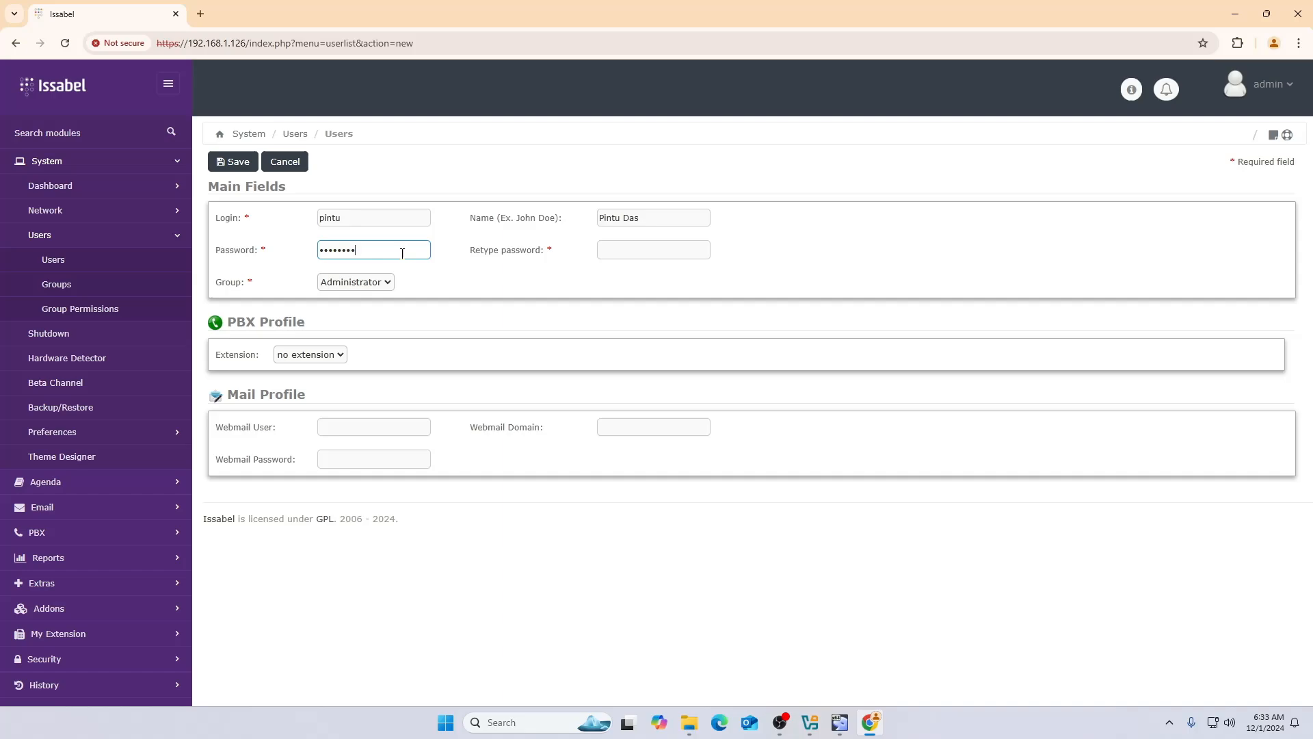
left_click(703, 251)
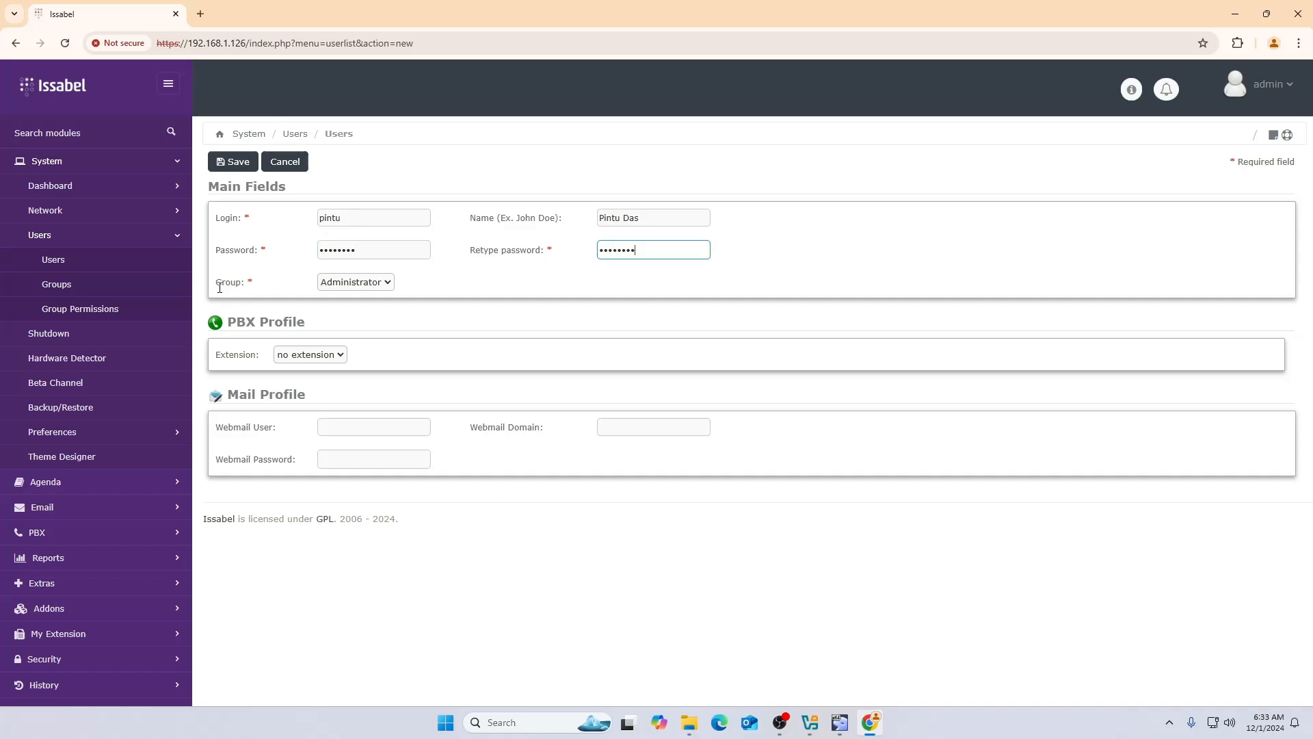
- Keep the Administrator group, assign no extension, and save; Issabel rejects the existing username
left_click(340, 290)
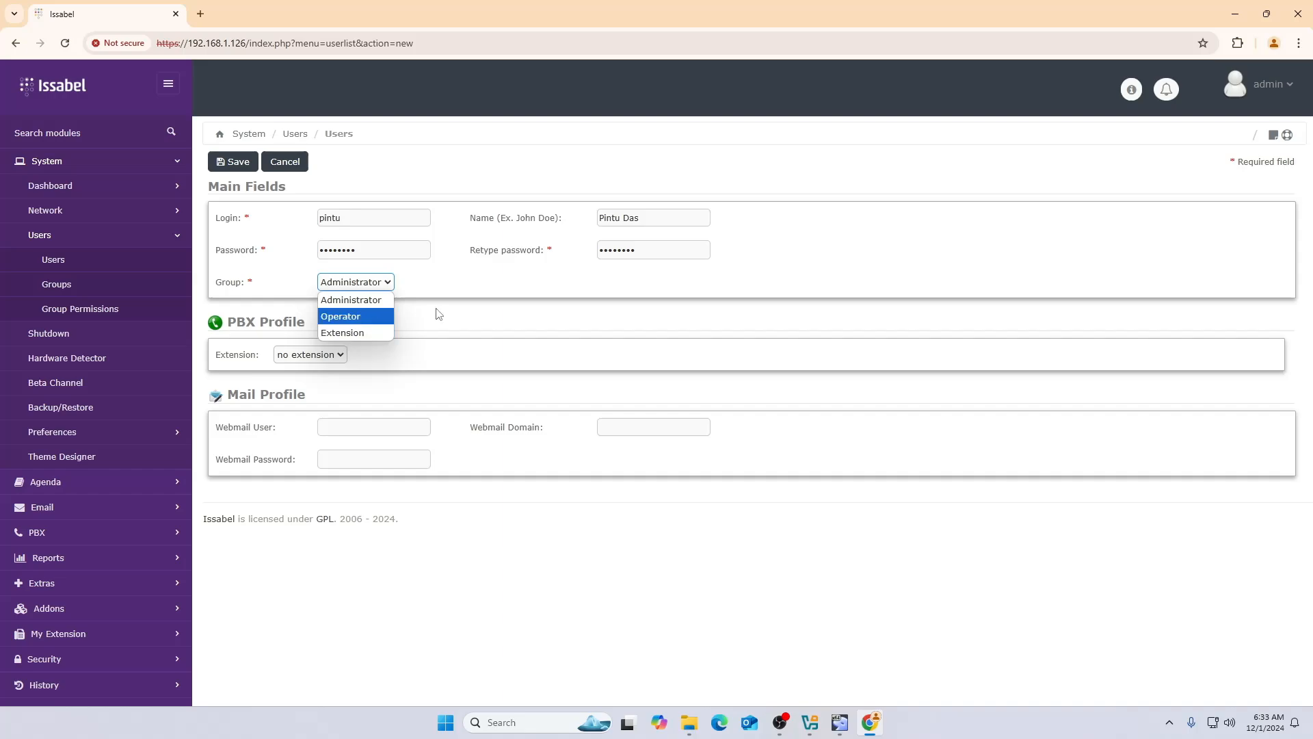
left_click(472, 291)
left_click(321, 355)
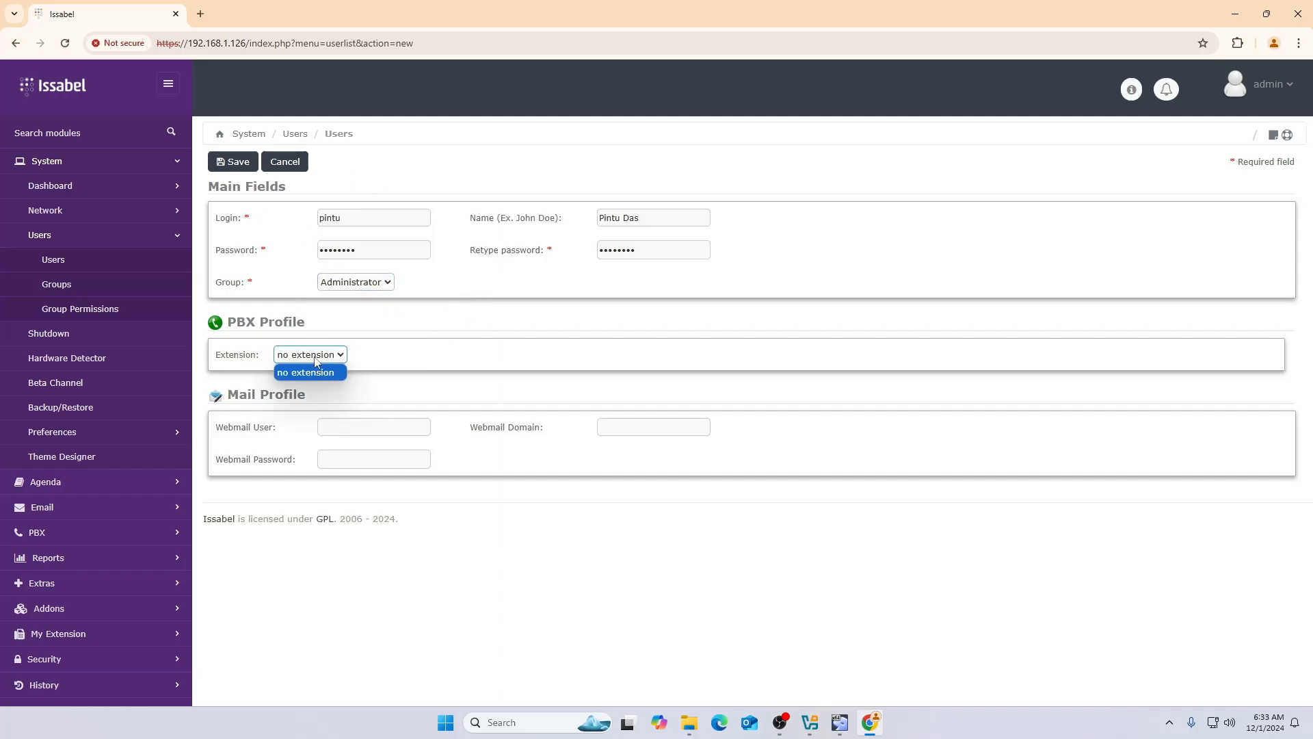
left_click(468, 375)
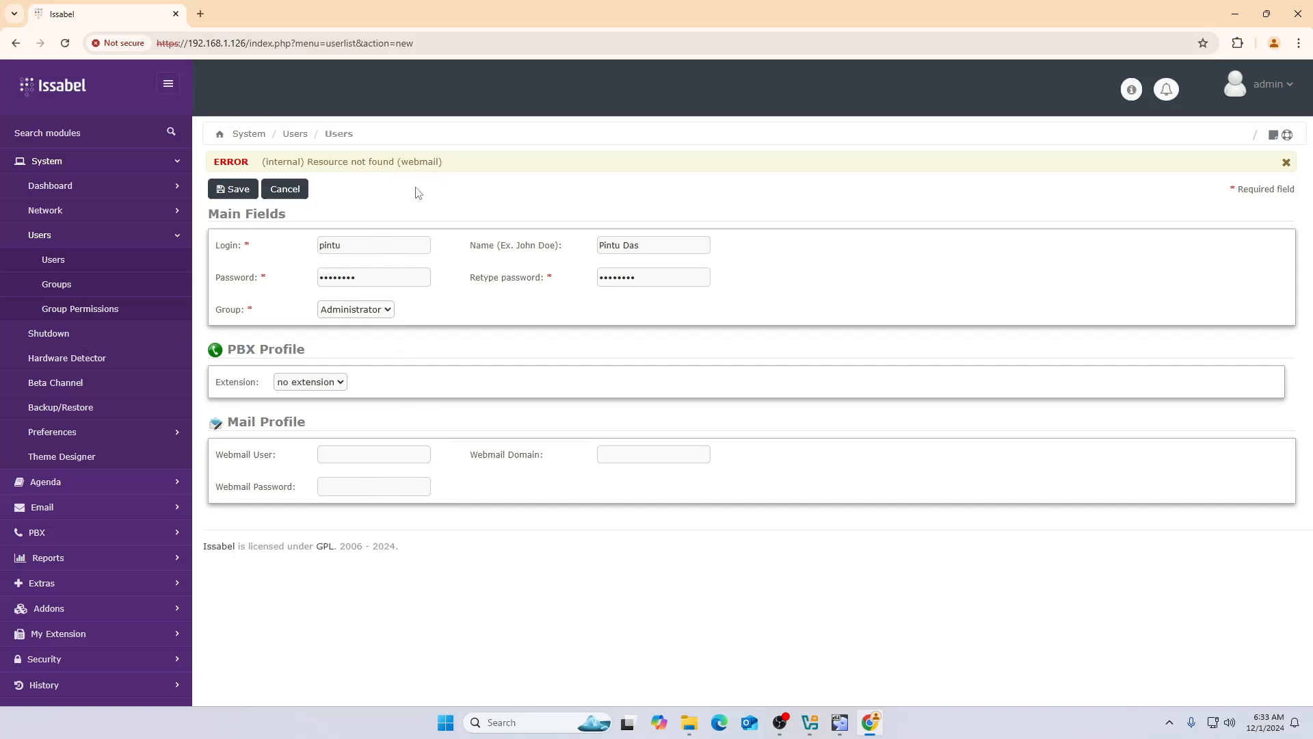
left_click(233, 190)
- Browse the Users list, Hardware Detector and Themes dropdown, ending on the subscription-only Theme Designer
left_click(62, 261)
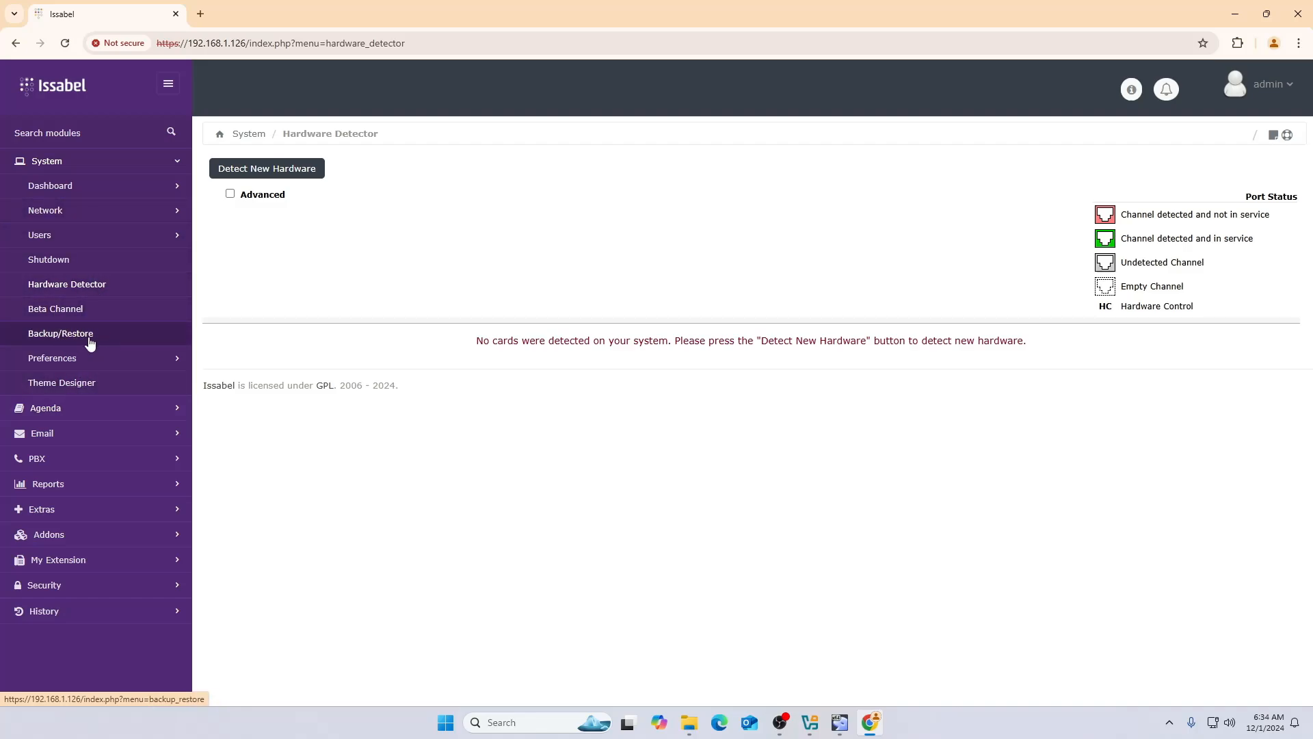
left_click(89, 363)
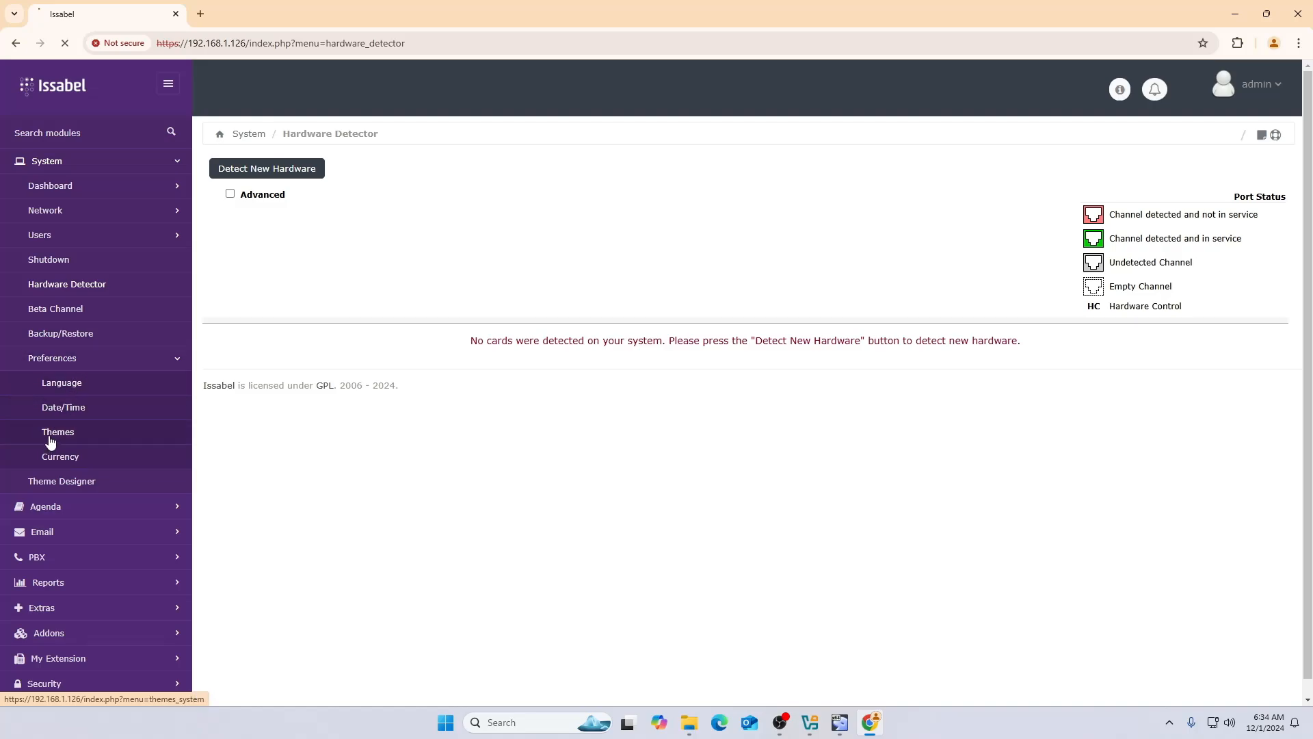
left_click(353, 195)
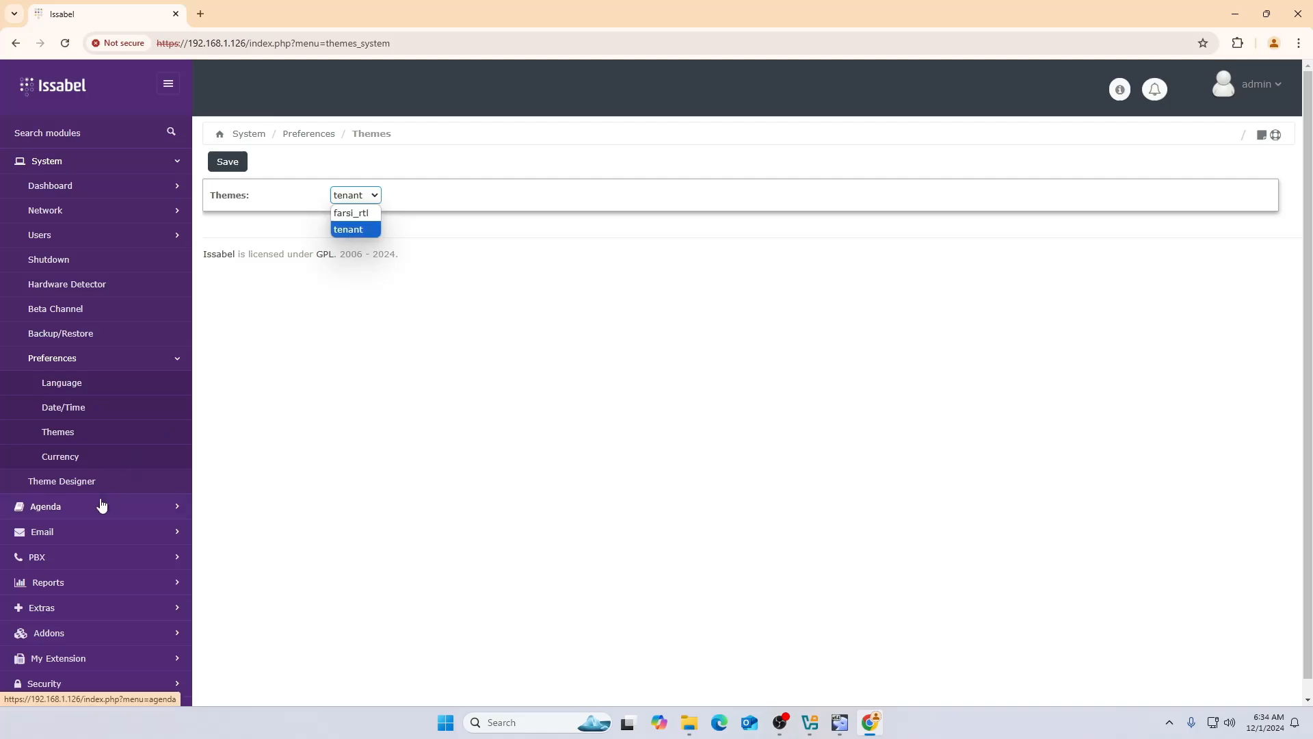
scroll(100, 505, "down", 1)
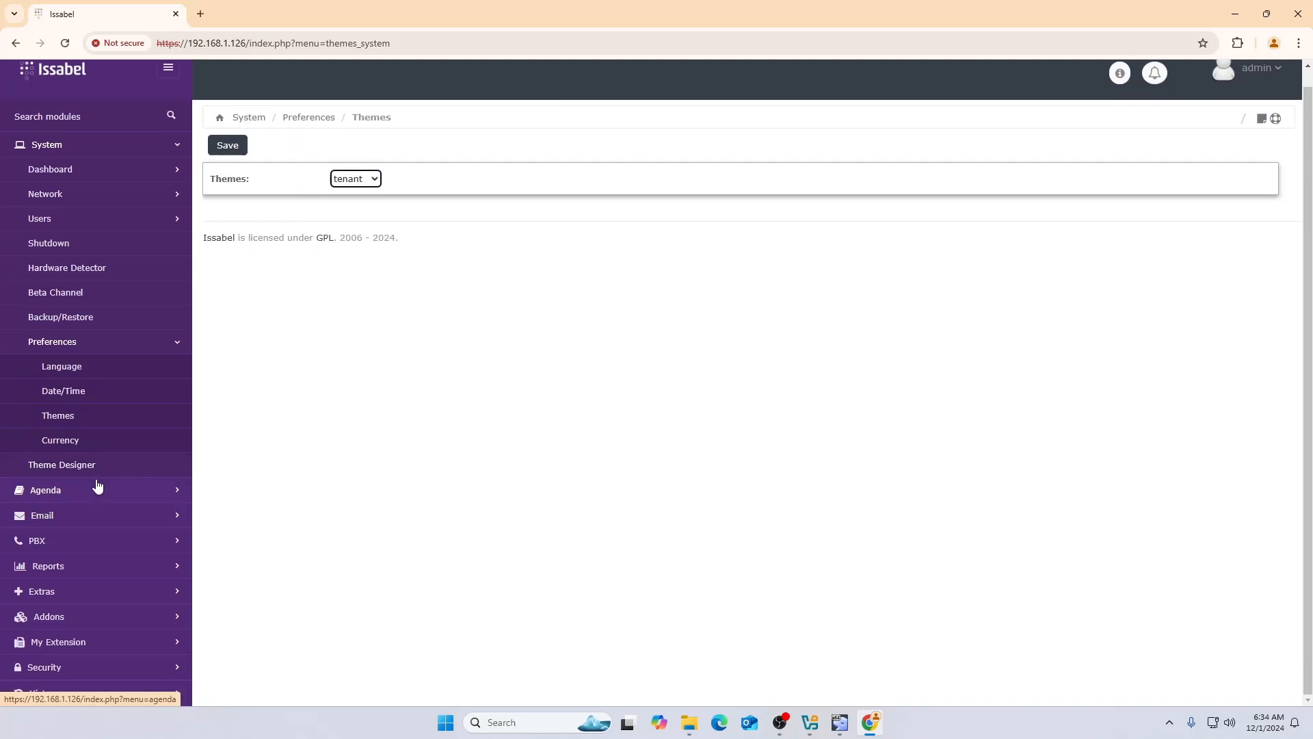
left_click(76, 465)
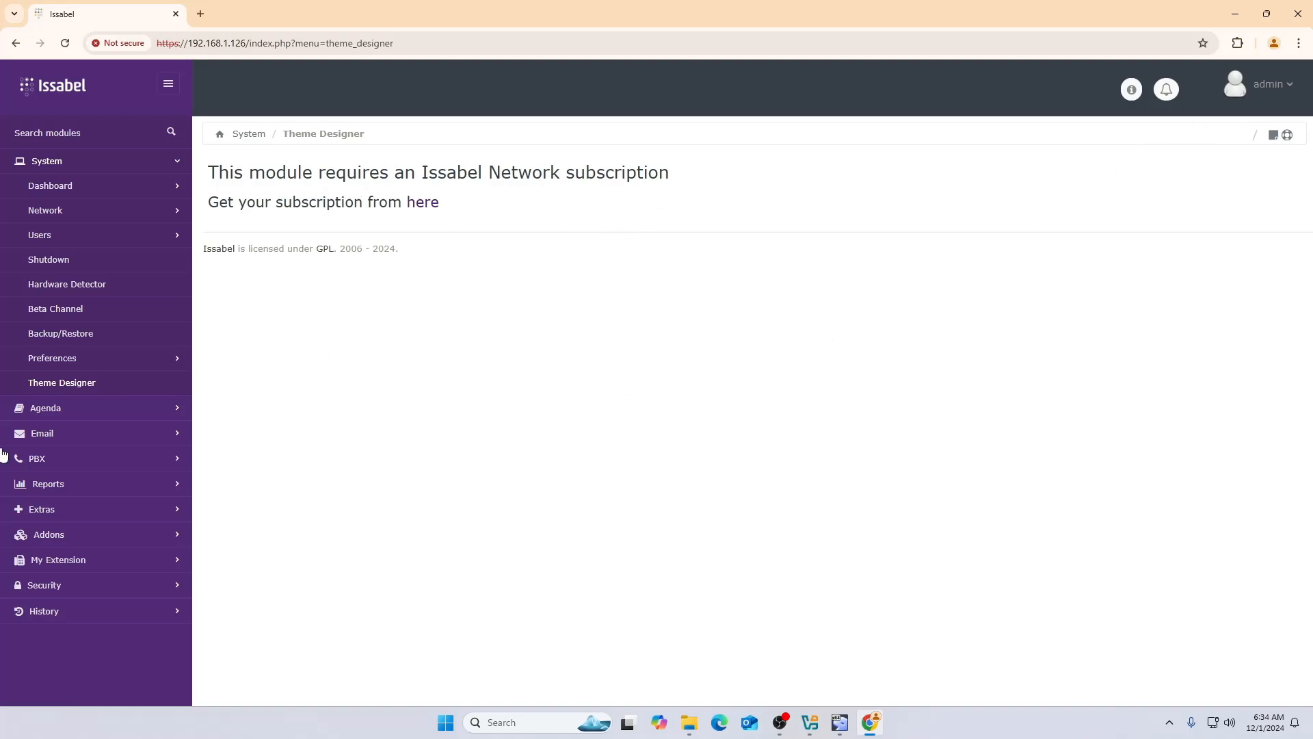
- Expand Agenda and Email, open the empty Email Domains page, then expand the PBX section
left_click(74, 411)
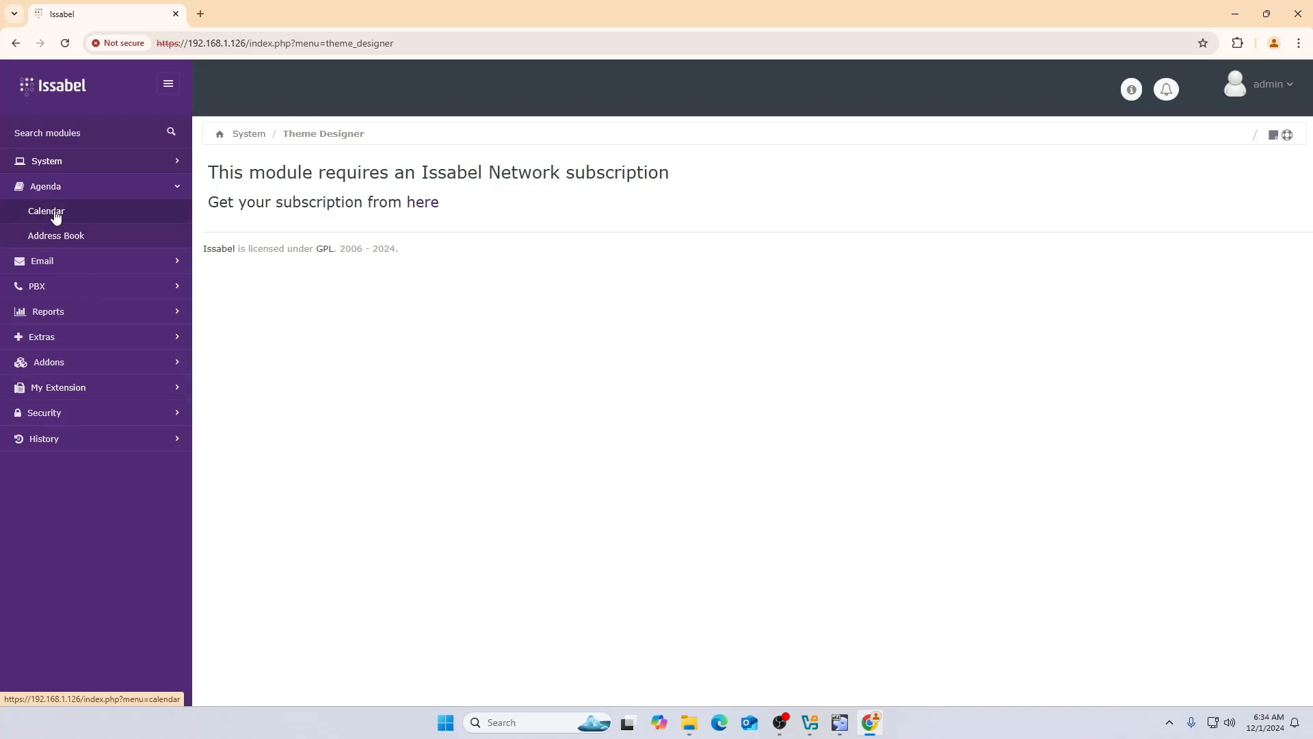
left_click(59, 263)
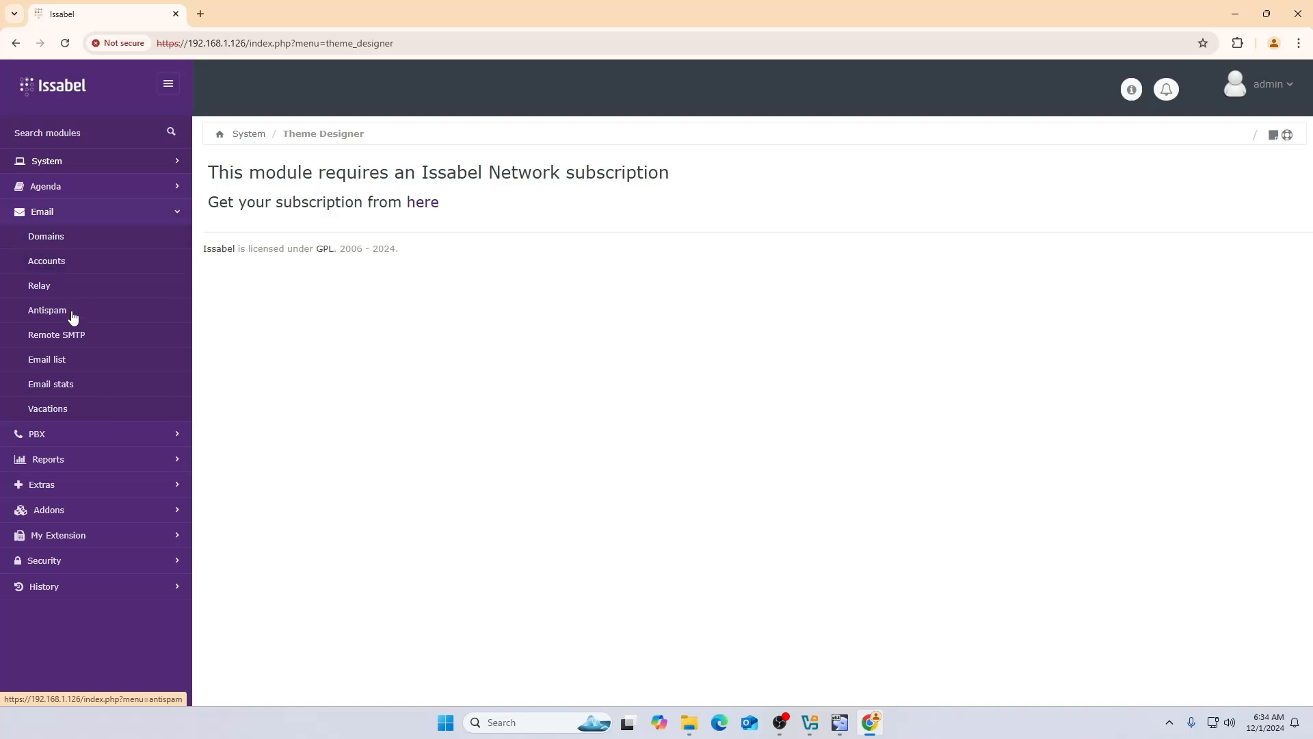
left_click(43, 239)
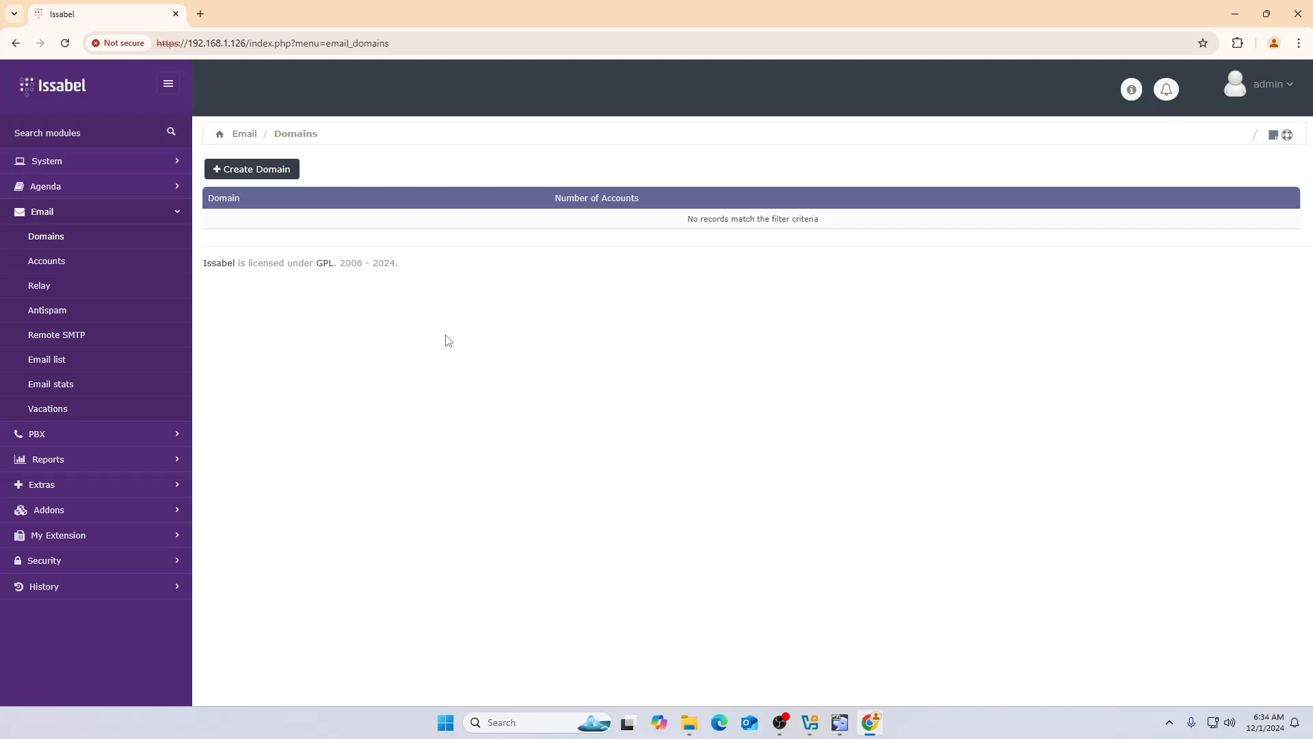
left_click(59, 436)
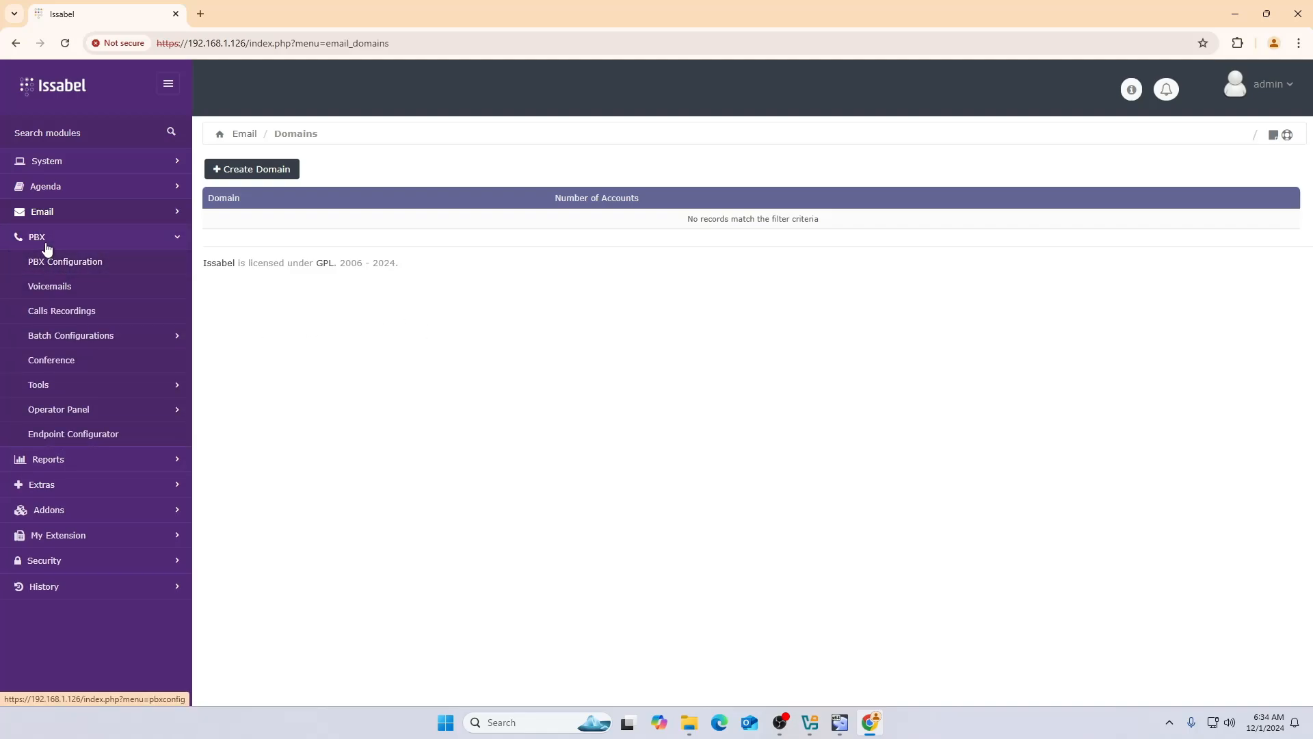
- Open PBX Configuration and the list of PBX admin modules
left_click(75, 266)
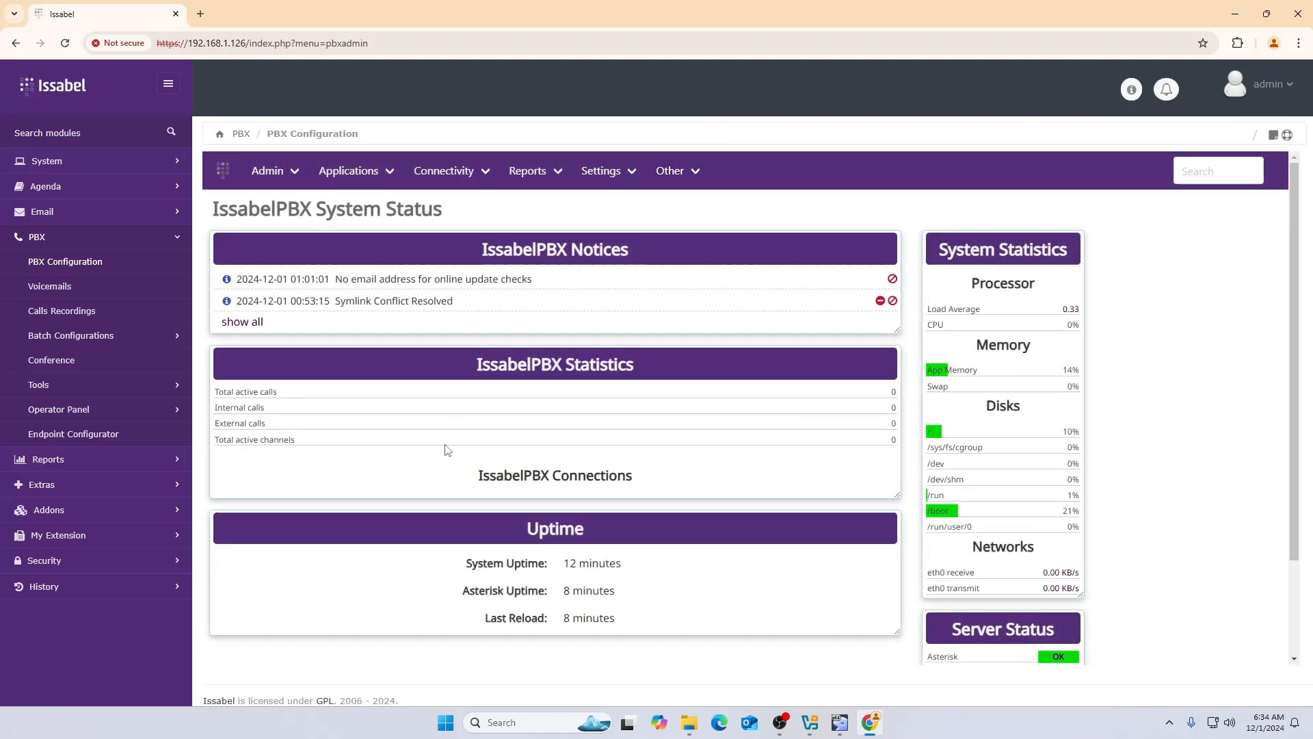
scroll(518, 477, "down", 3)
scroll(520, 476, "up", 3)
left_click(297, 176)
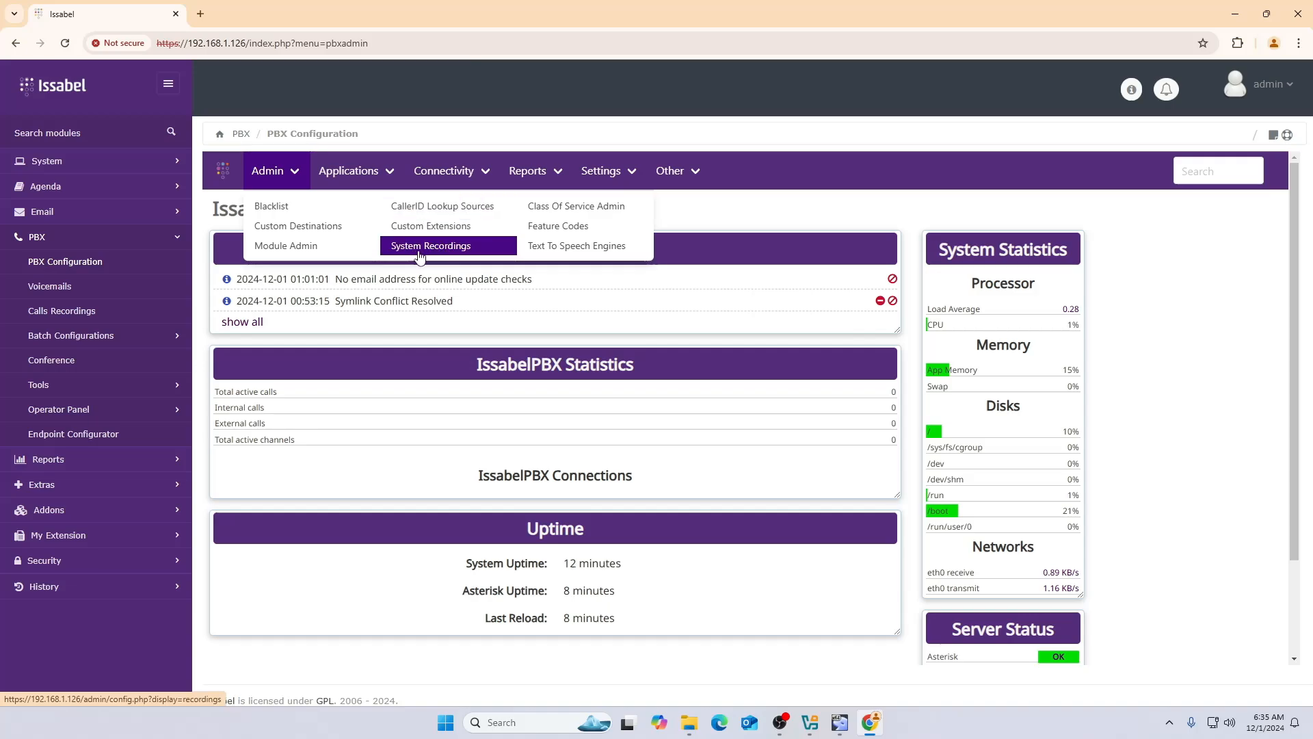
- Open Reports > Asterisk Info in a background tab and switch to that IssabelPBX tab
mouse_move(385, 179)
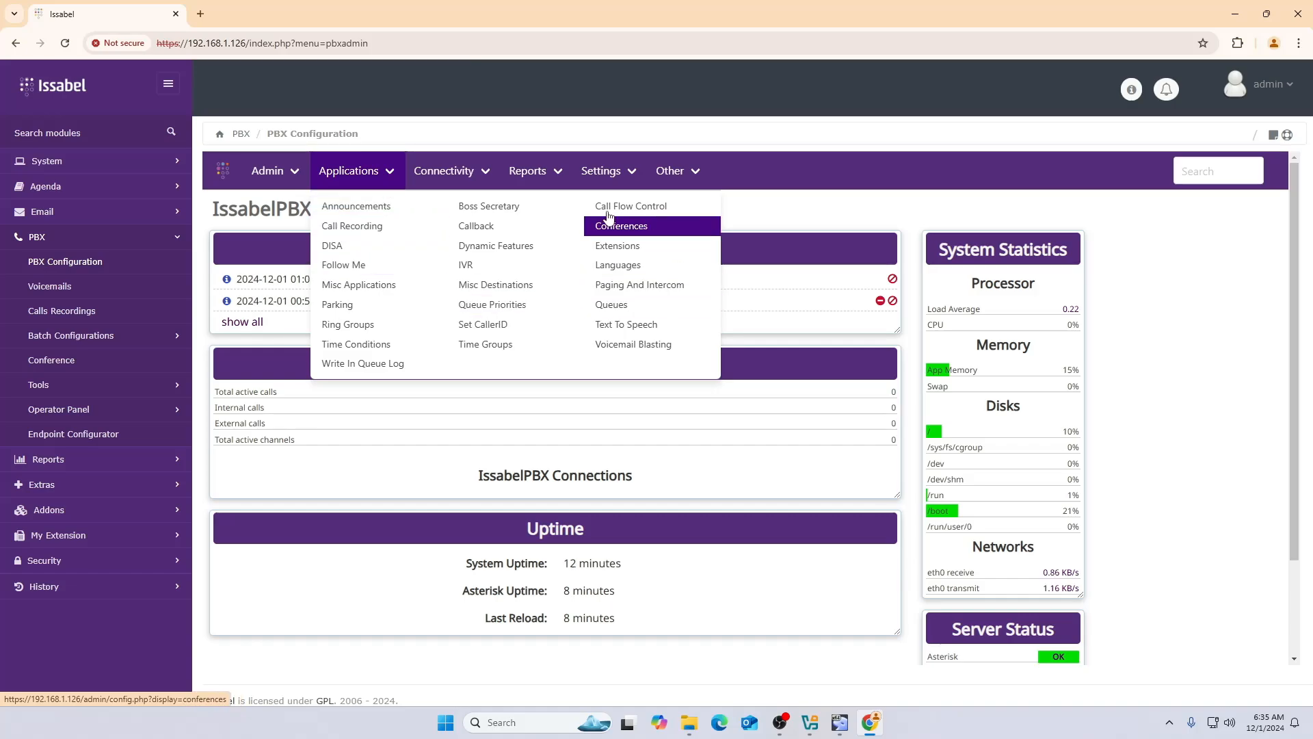
mouse_move(441, 181)
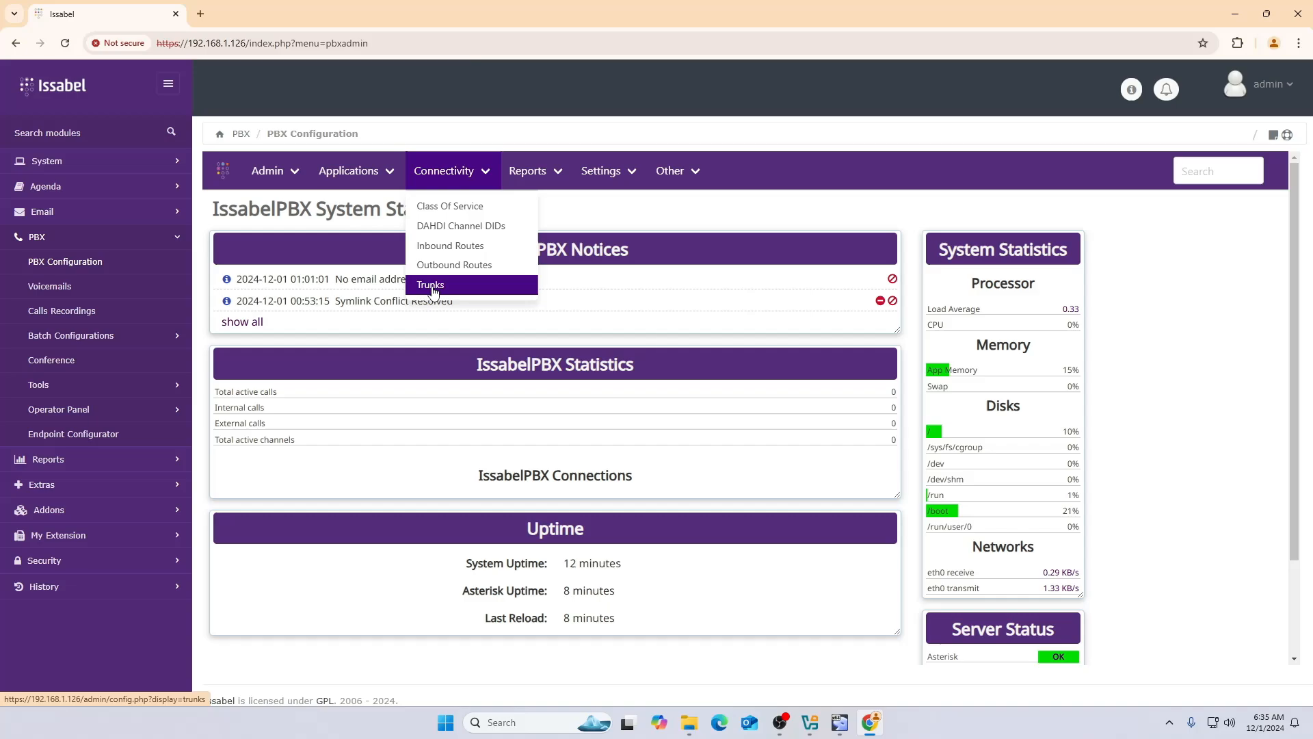
mouse_move(537, 175)
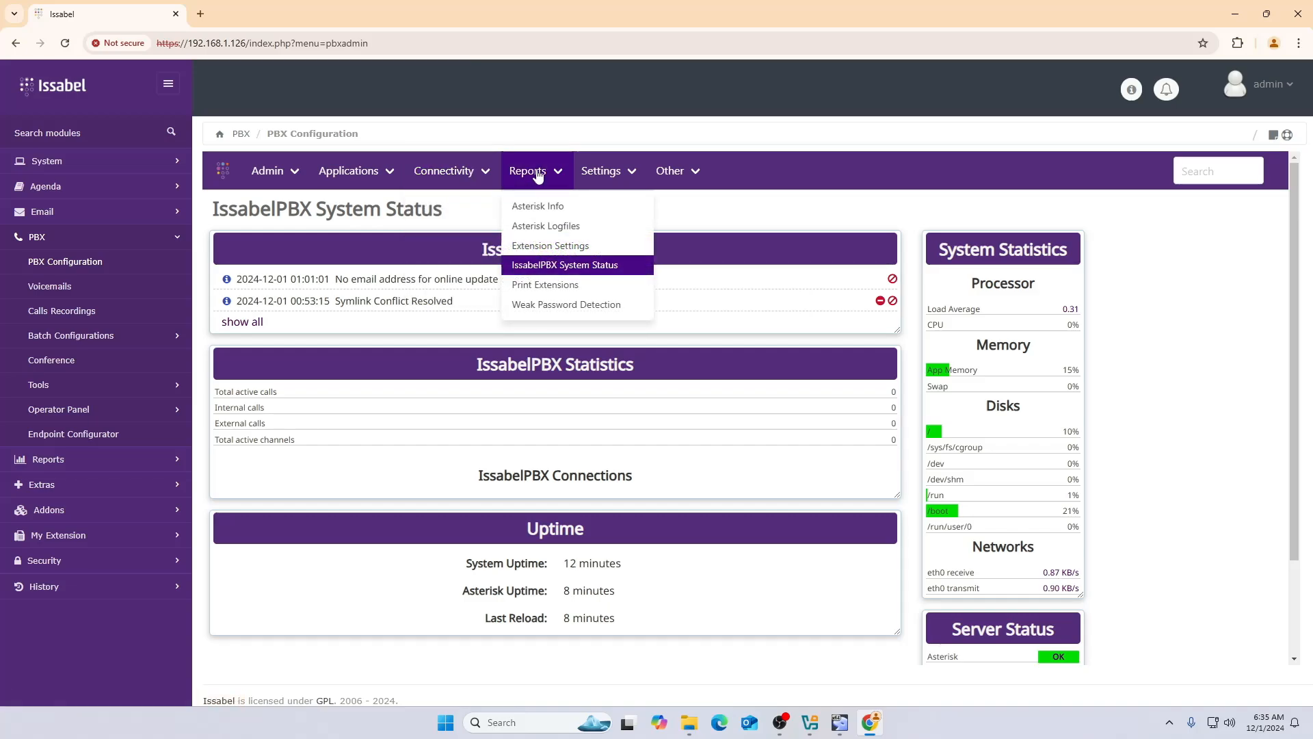
middle_click(548, 209)
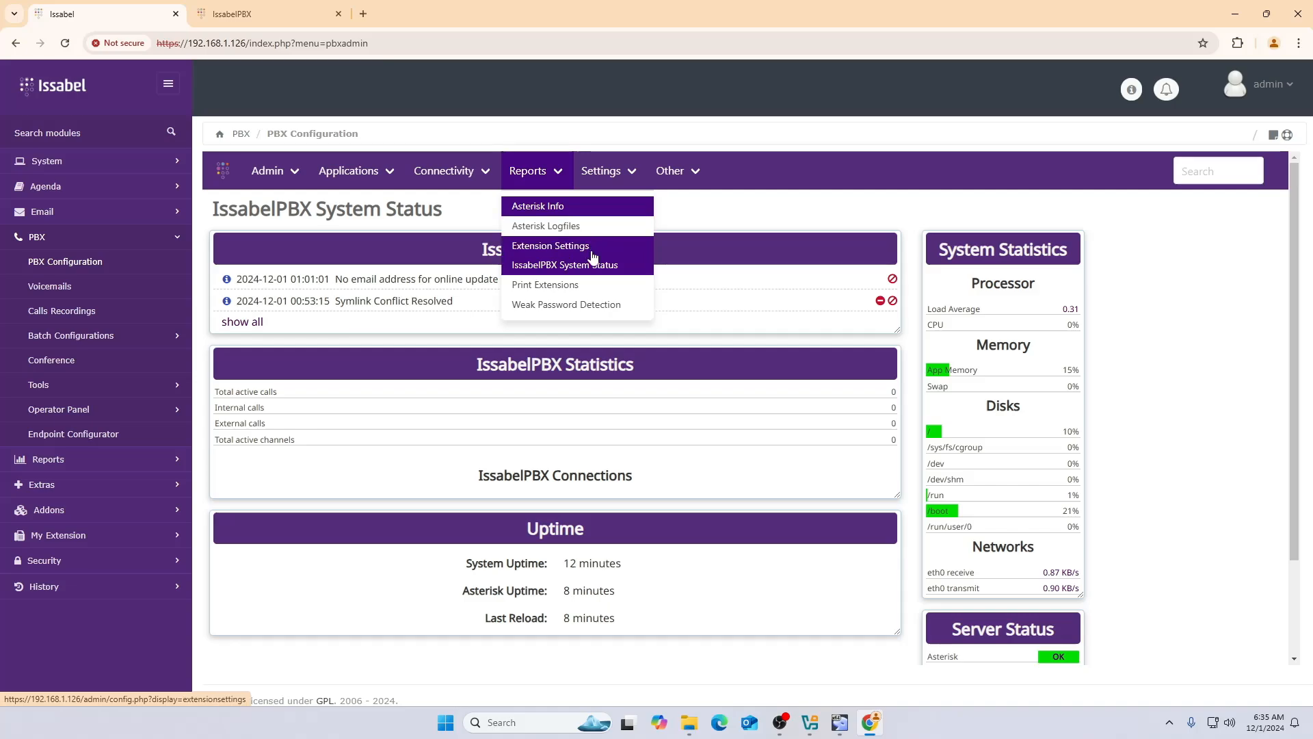
left_click(277, 17)
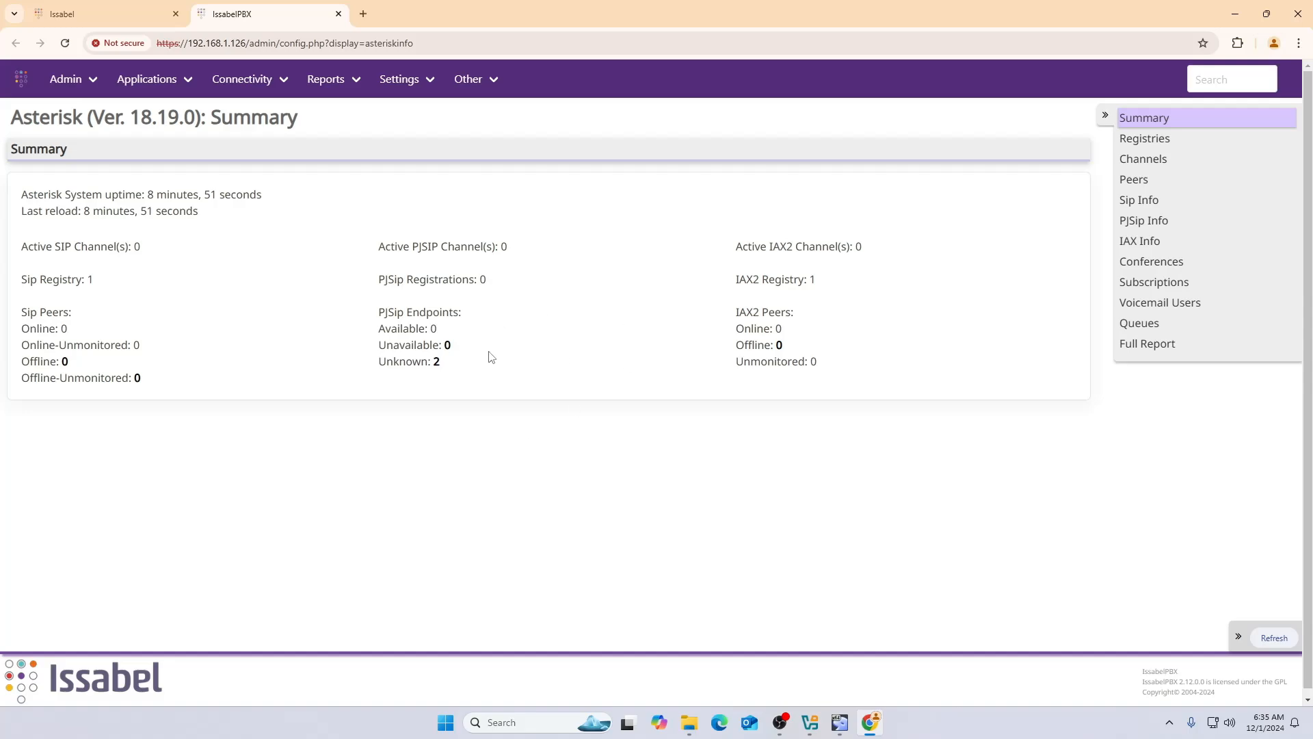
- View the Asterisk Registries report, then close the IssabelPBX tab to return to System Status
left_click(1151, 146)
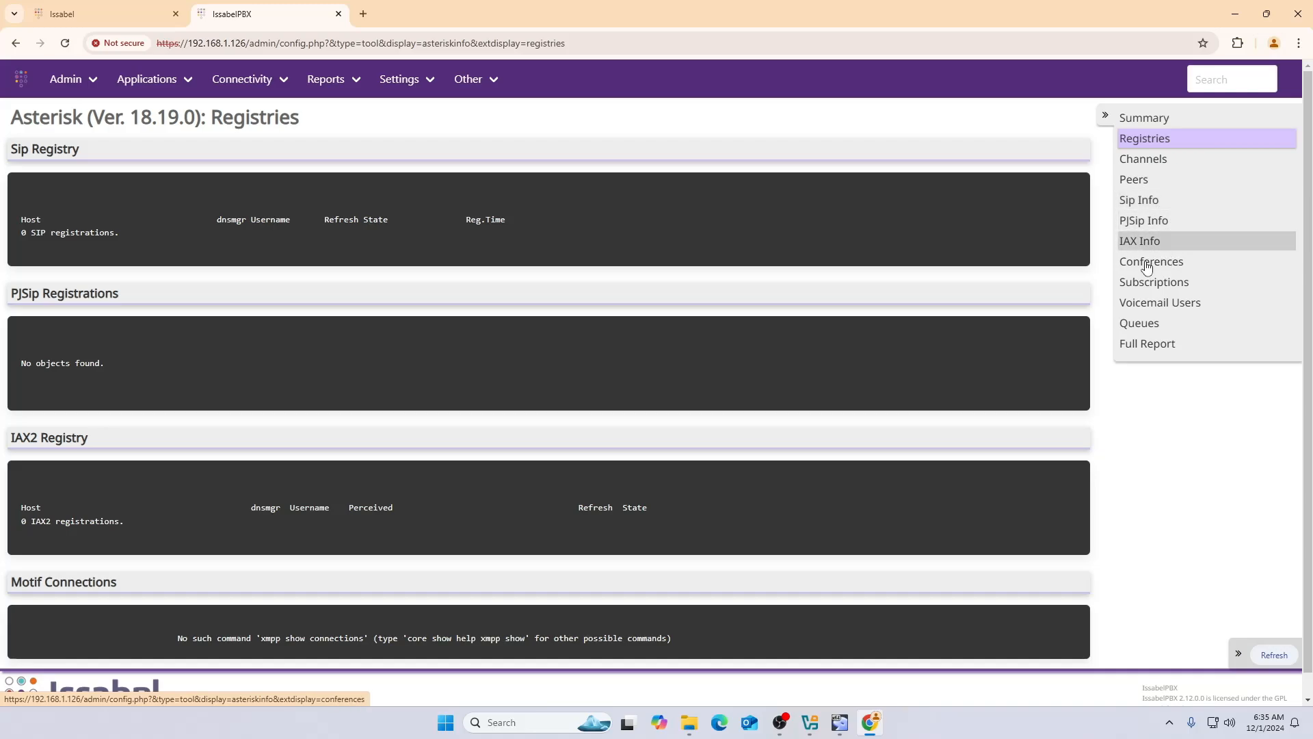
scroll(679, 346, "down", 2)
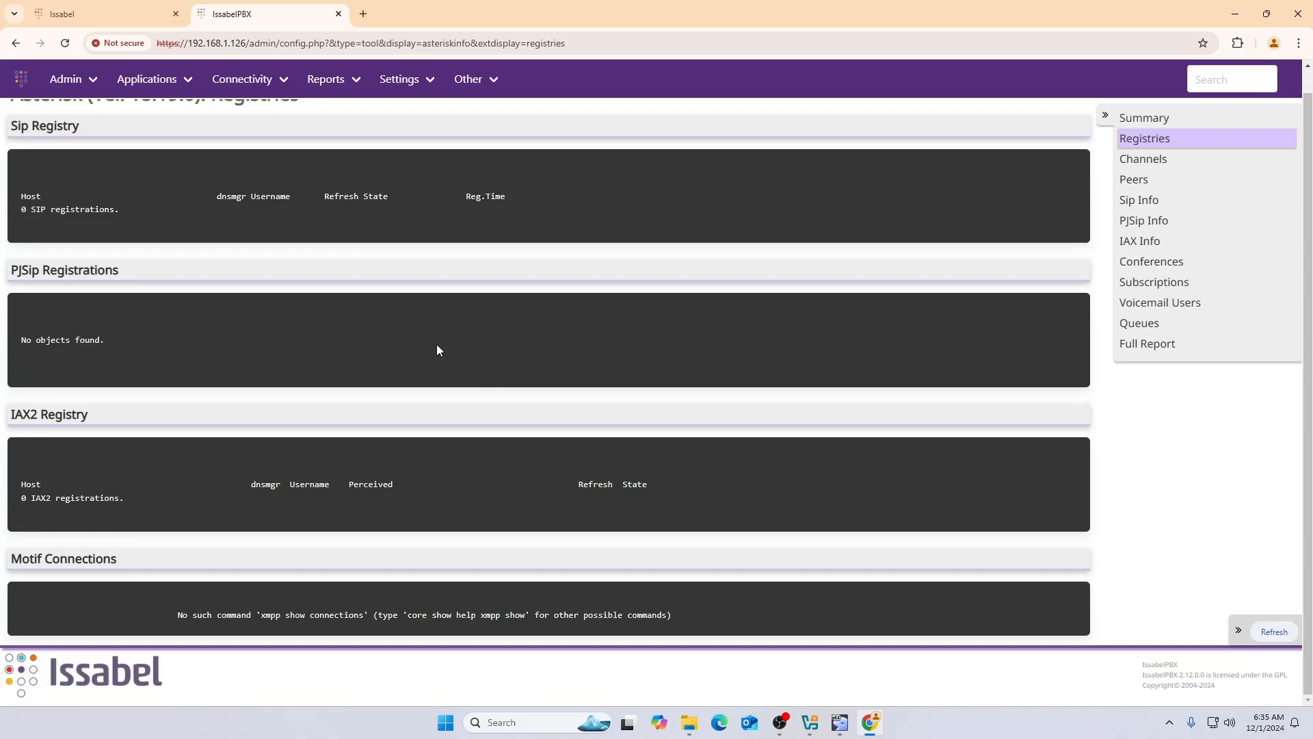
middle_click(230, 21)
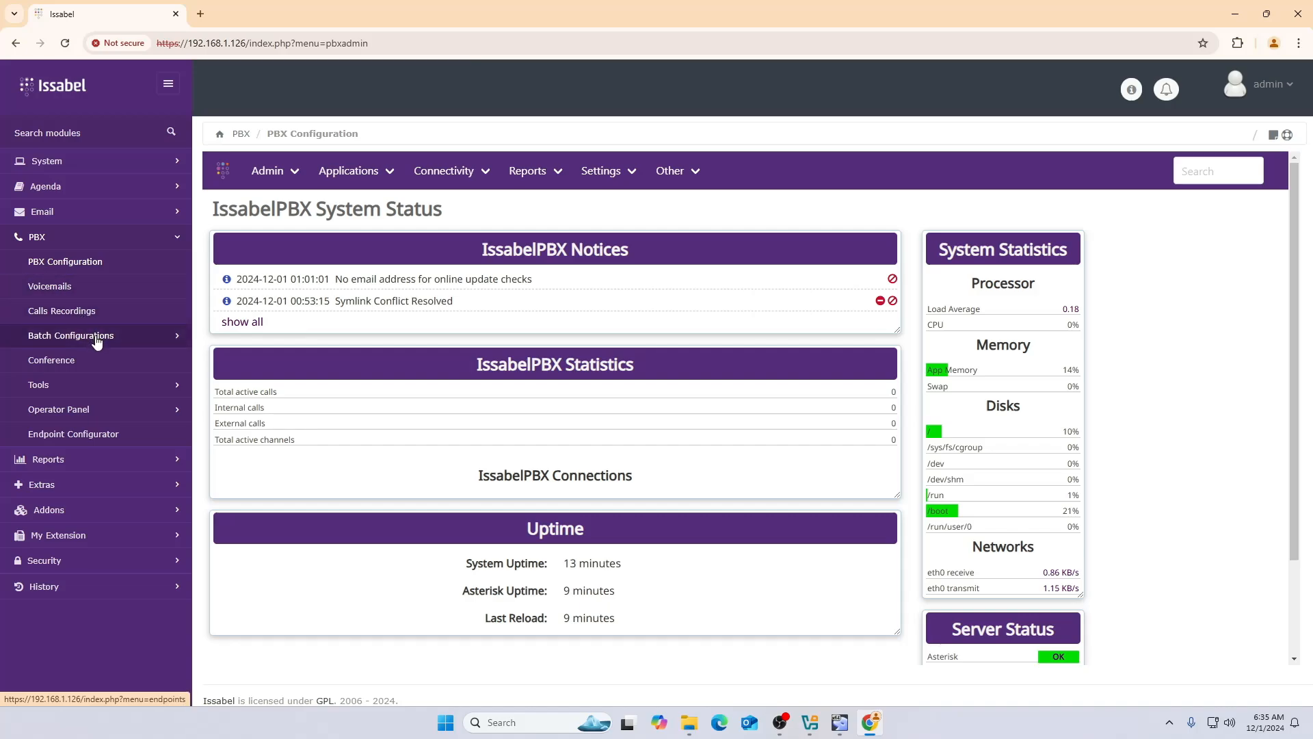
- Open the Issabel Meet video-conference page under Extras
left_click(78, 460)
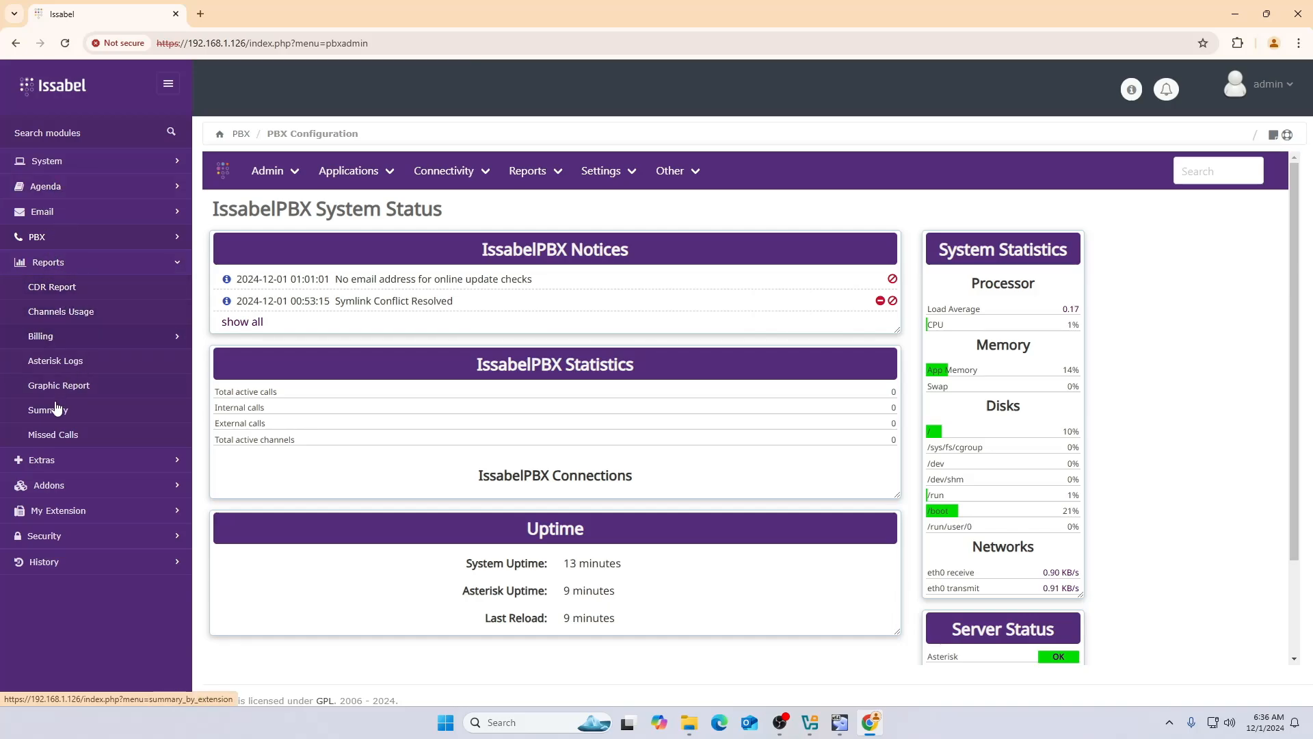
left_click(63, 461)
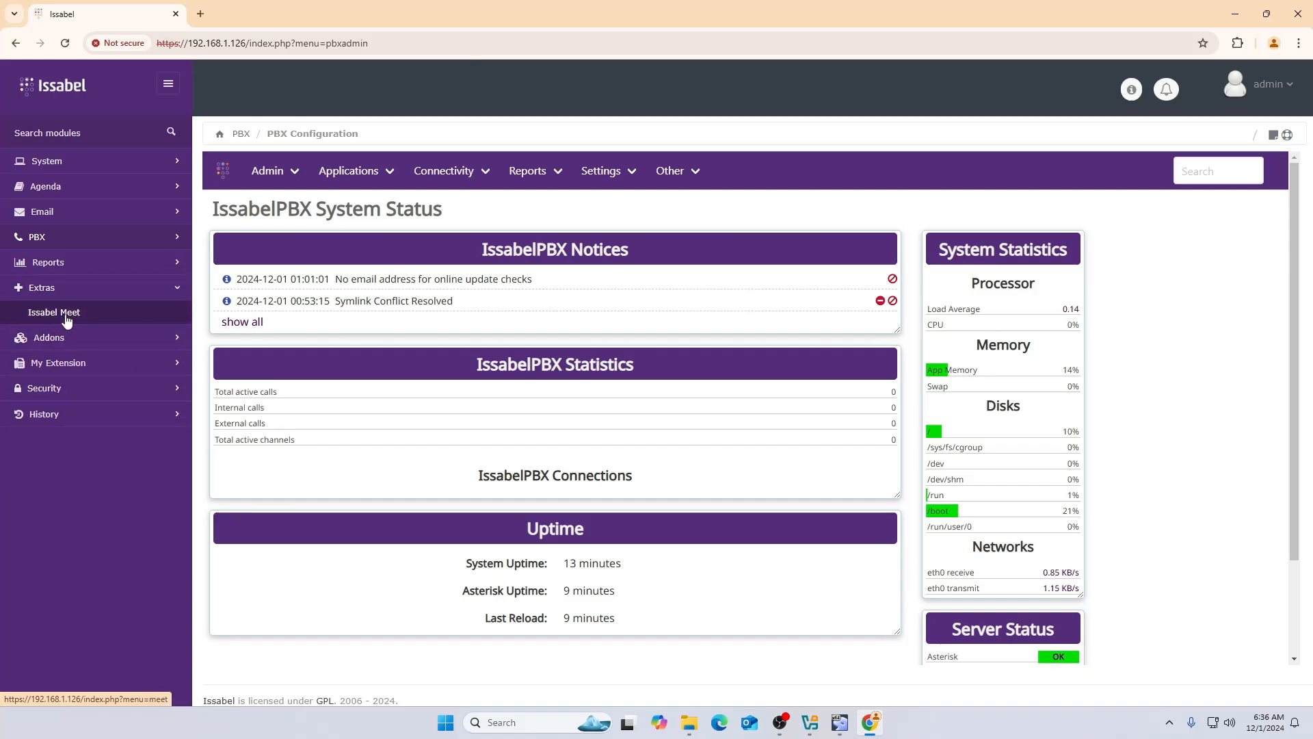
left_click(66, 319)
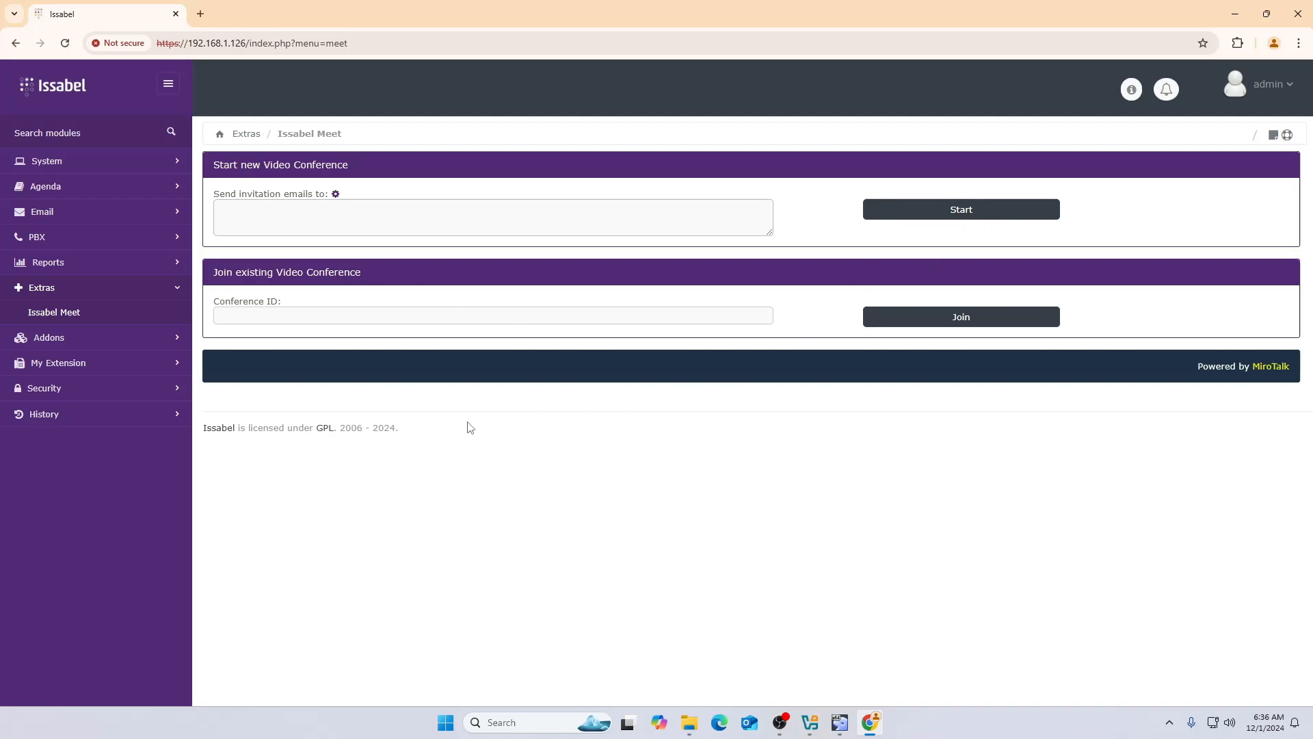
- Open Security › Firewall Rules, listing lo, ICMP, DHCPD, SIP, IAX2 and SSH rules
left_click(77, 340)
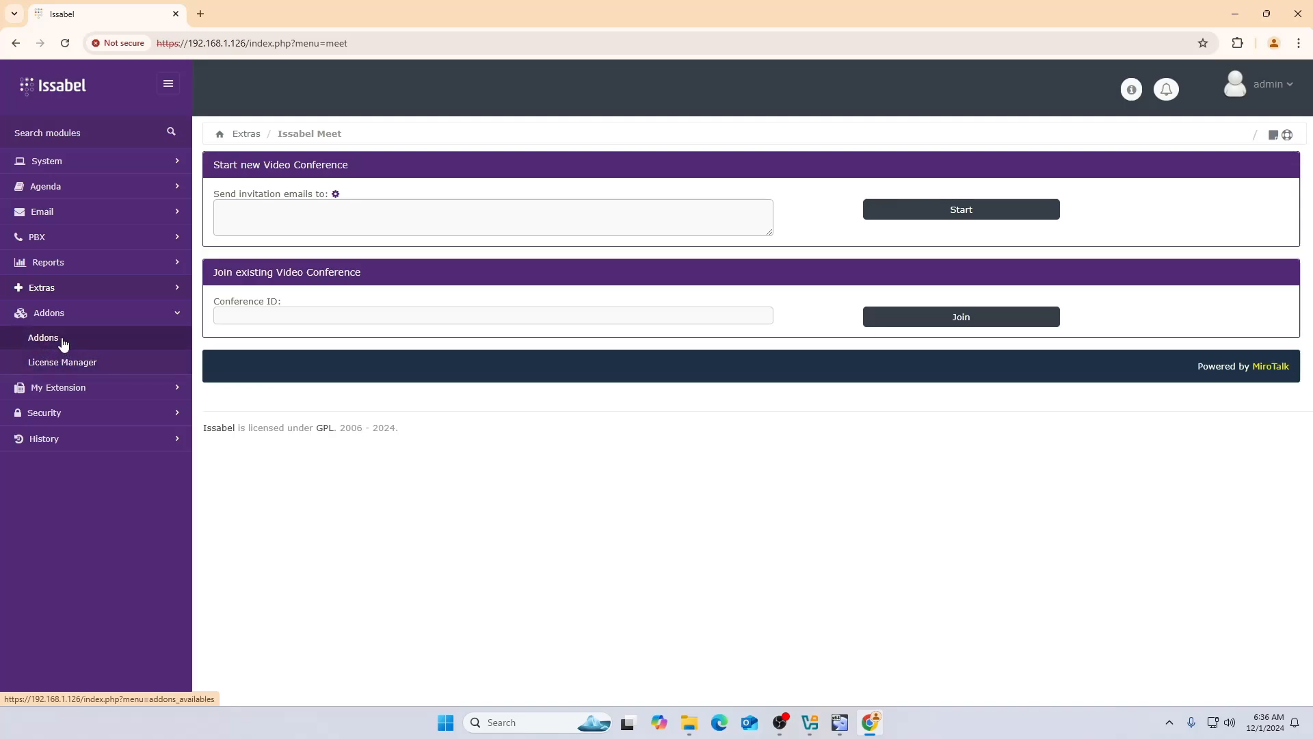
left_click(58, 387)
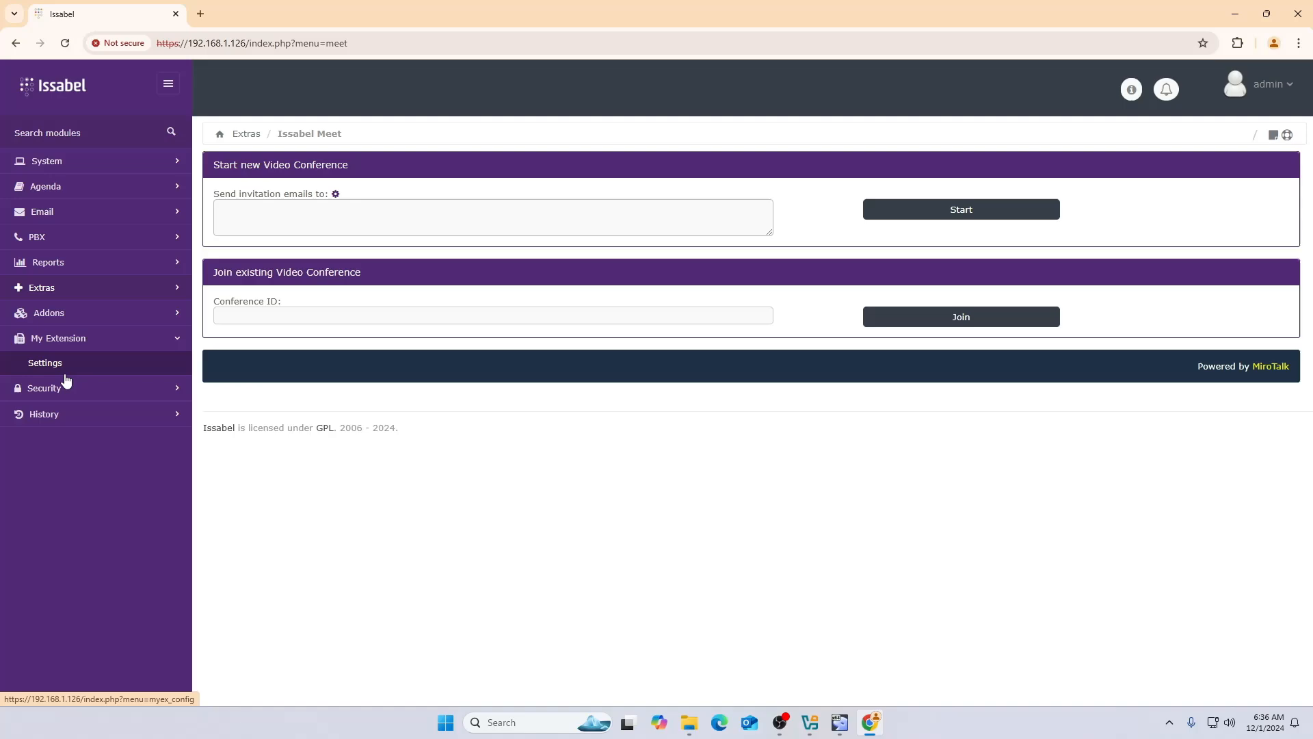
left_click(65, 388)
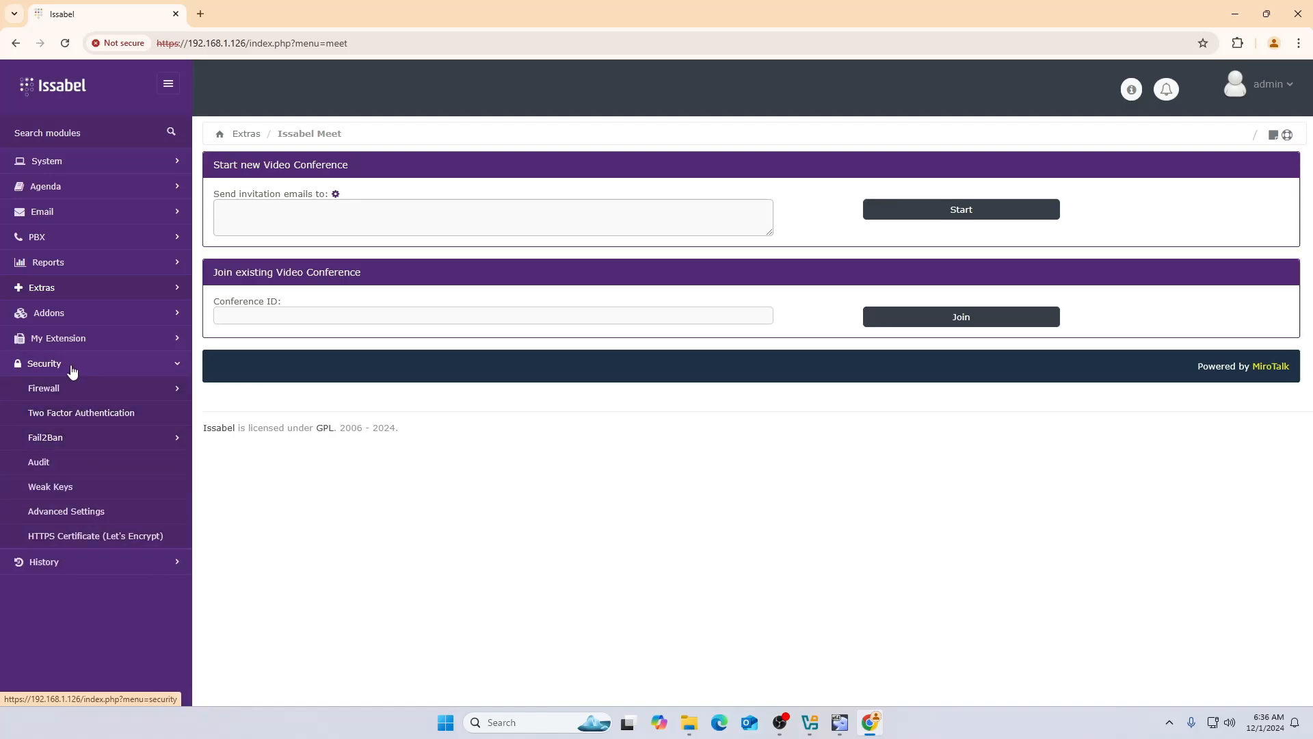
left_click(61, 389)
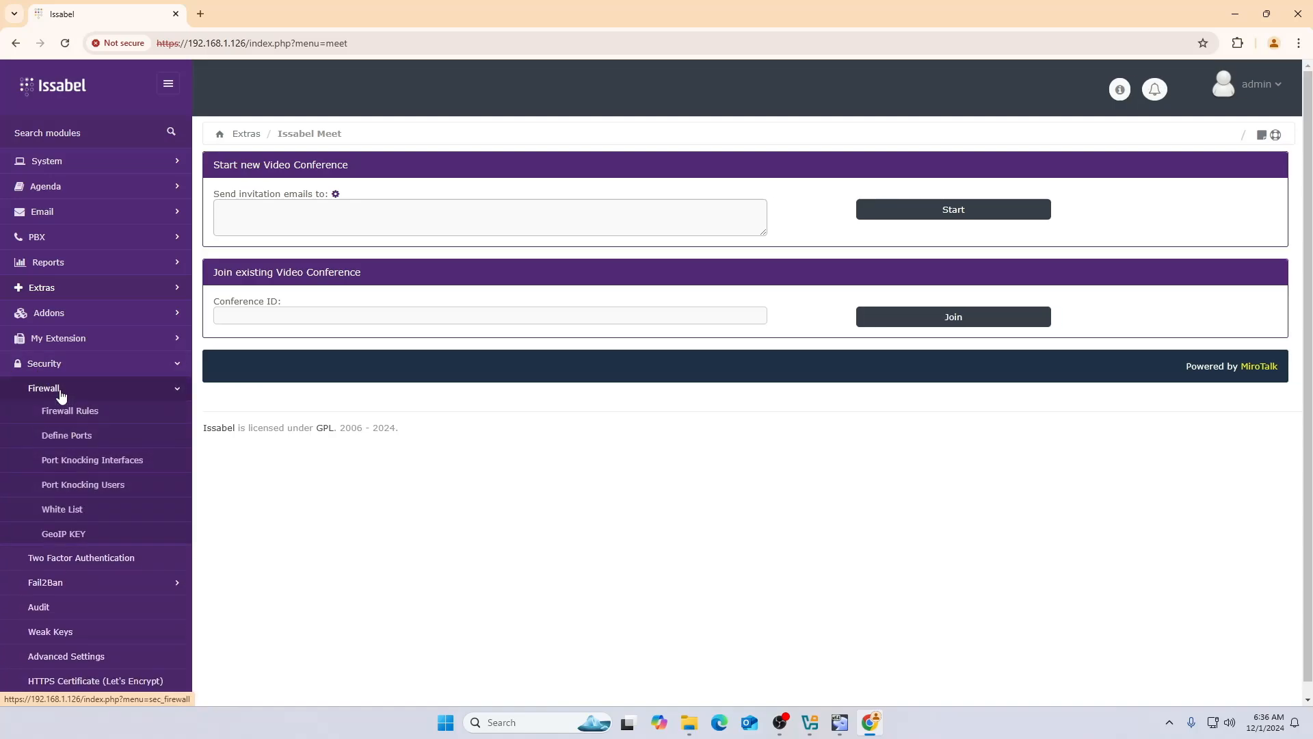
left_click(89, 416)
- Scroll through all 26 firewall rules in the Firewall Rules table
scroll(517, 368, "down", 2)
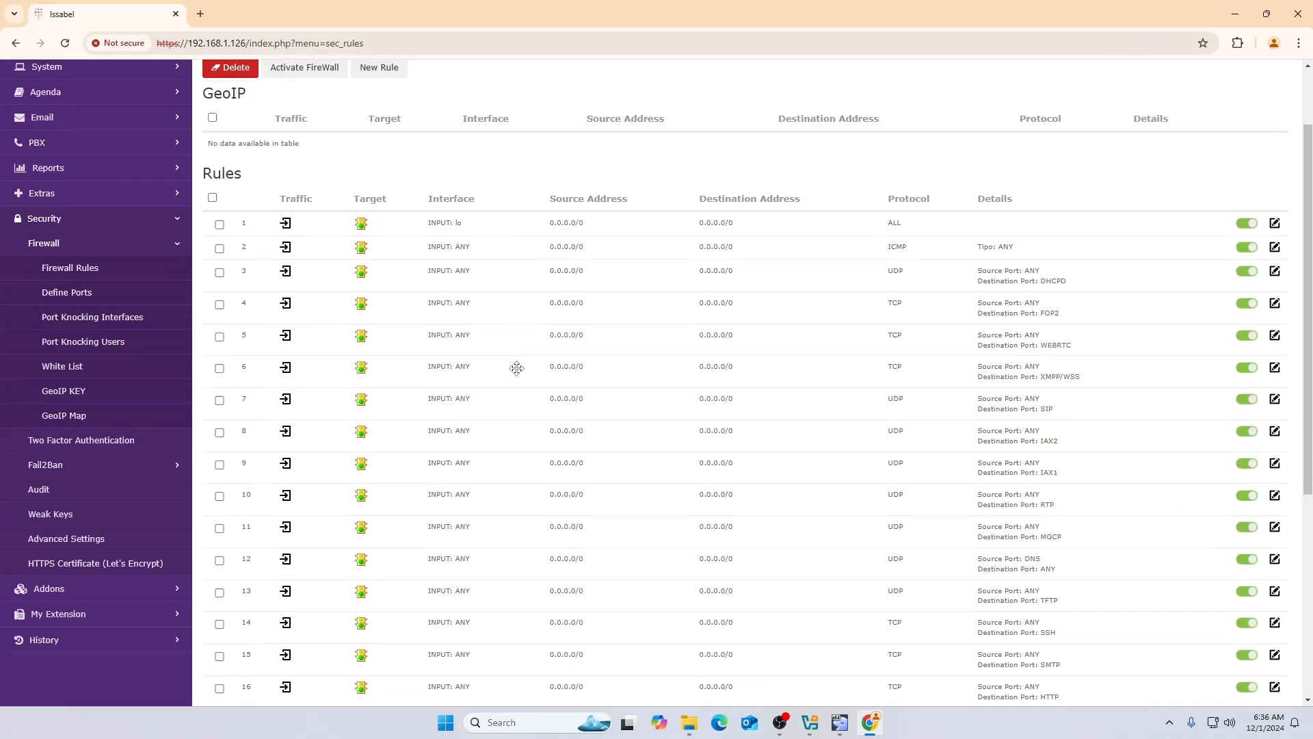
scroll(479, 342, "down", 1)
scroll(301, 214, "up", 2)
scroll(323, 313, "down", 3)
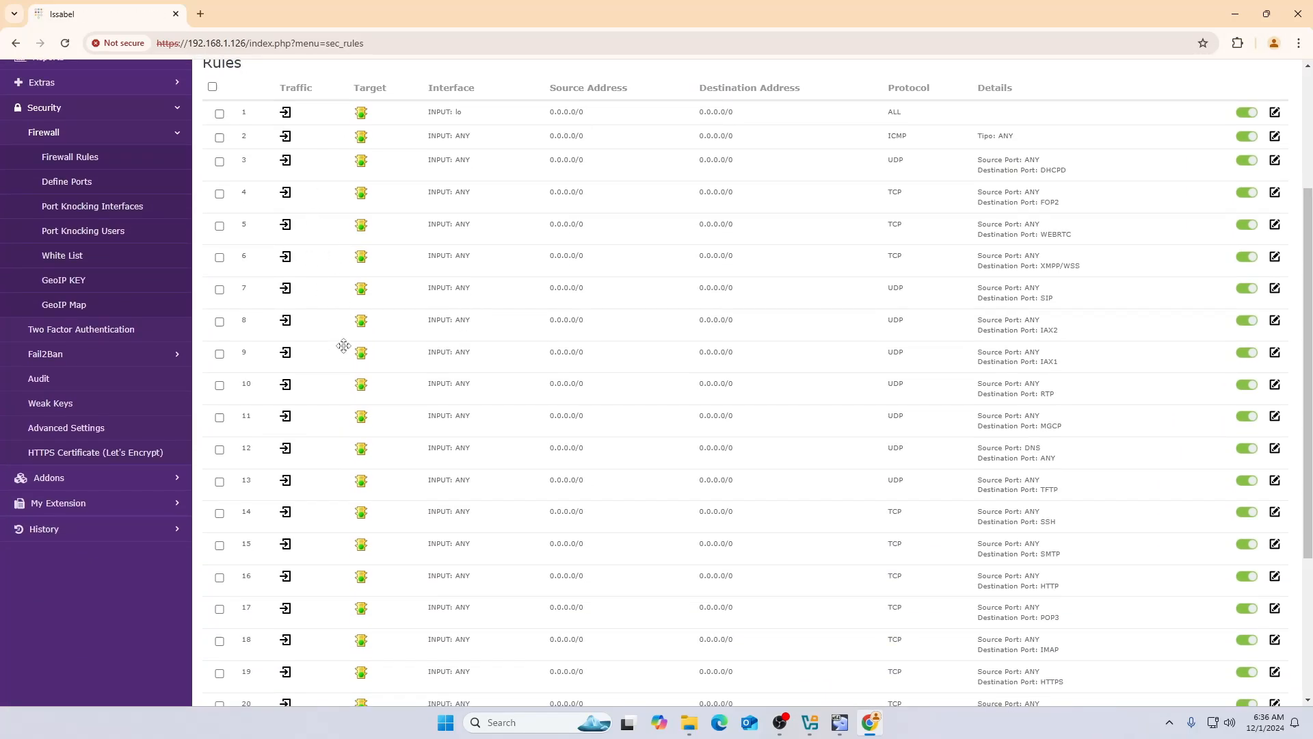
scroll(387, 202, "up", 1)
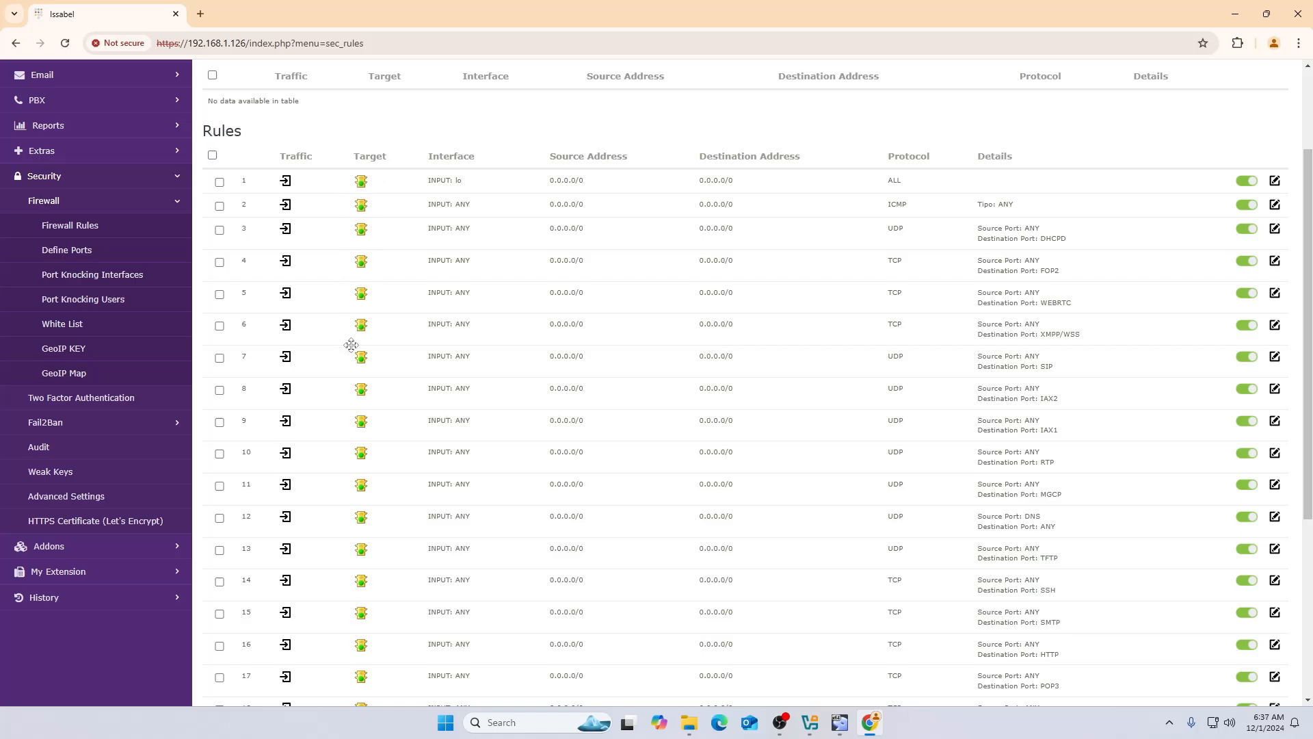
scroll(351, 342, "down", 5)
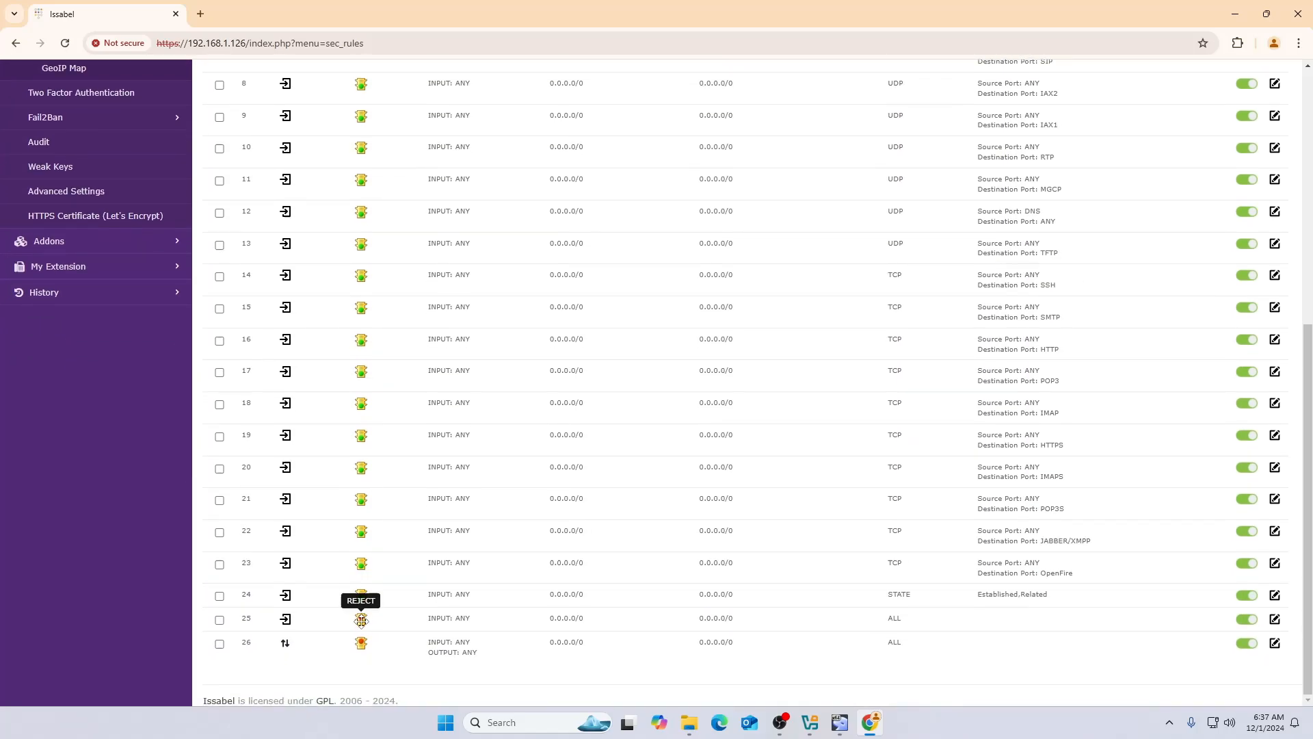
scroll(410, 534, "up", 6)
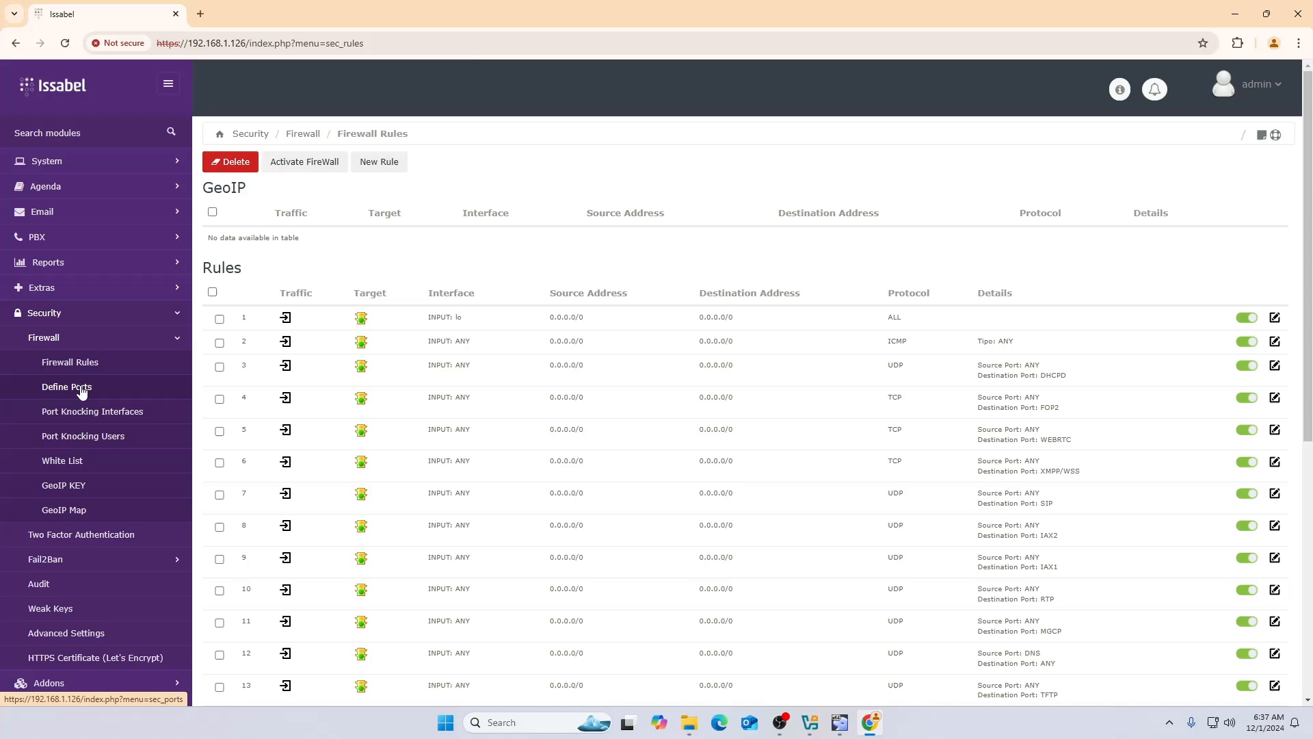
- Open and close the page's sticky note, then expand the Fail2Ban section
left_click(1263, 136)
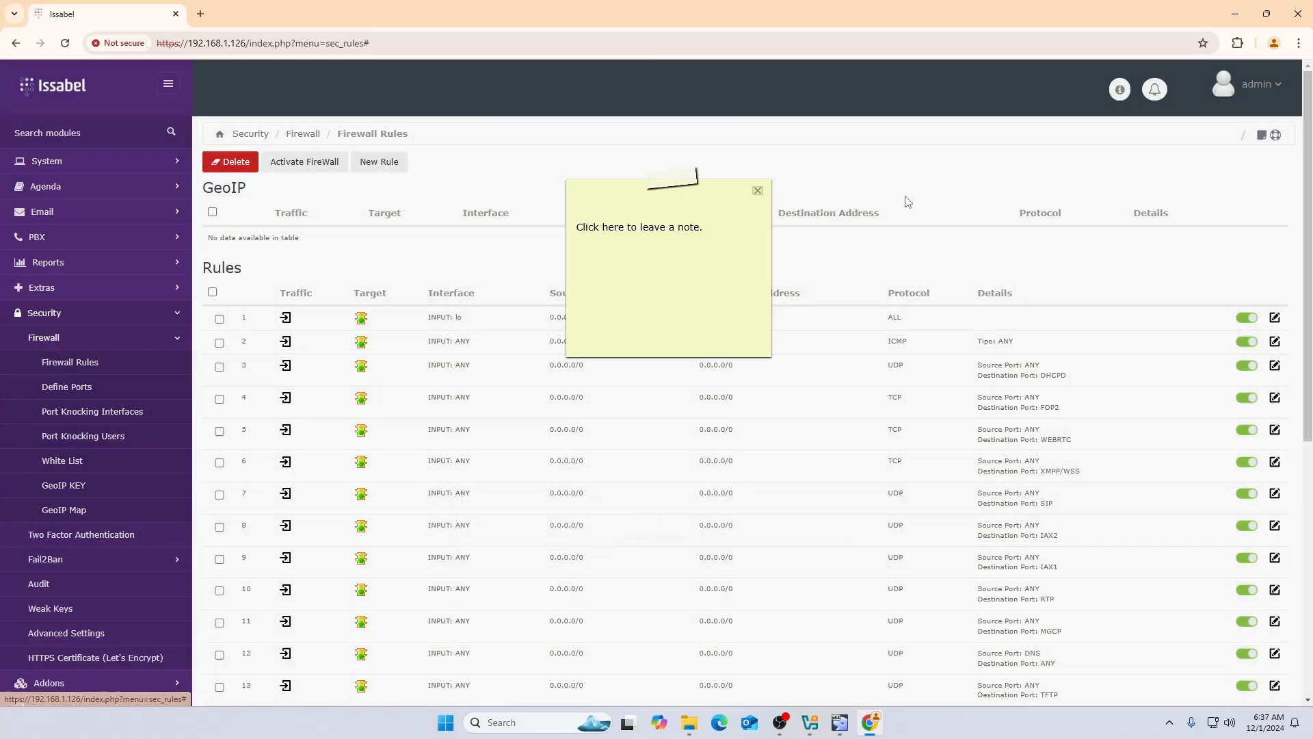
left_click(756, 195)
scroll(96, 404, "down", 3)
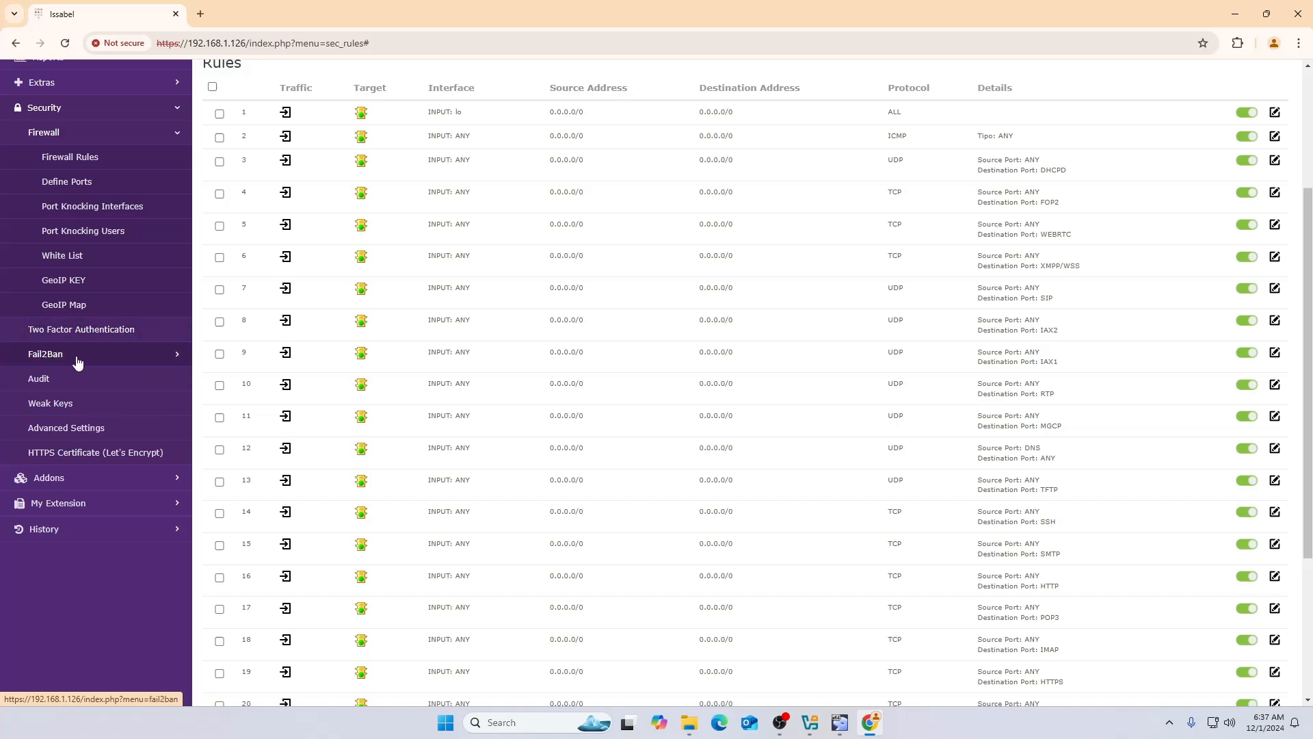
left_click(51, 361)
- Check the Fail2Ban Admin jail settings, then view the empty Banned IPs list
left_click(60, 382)
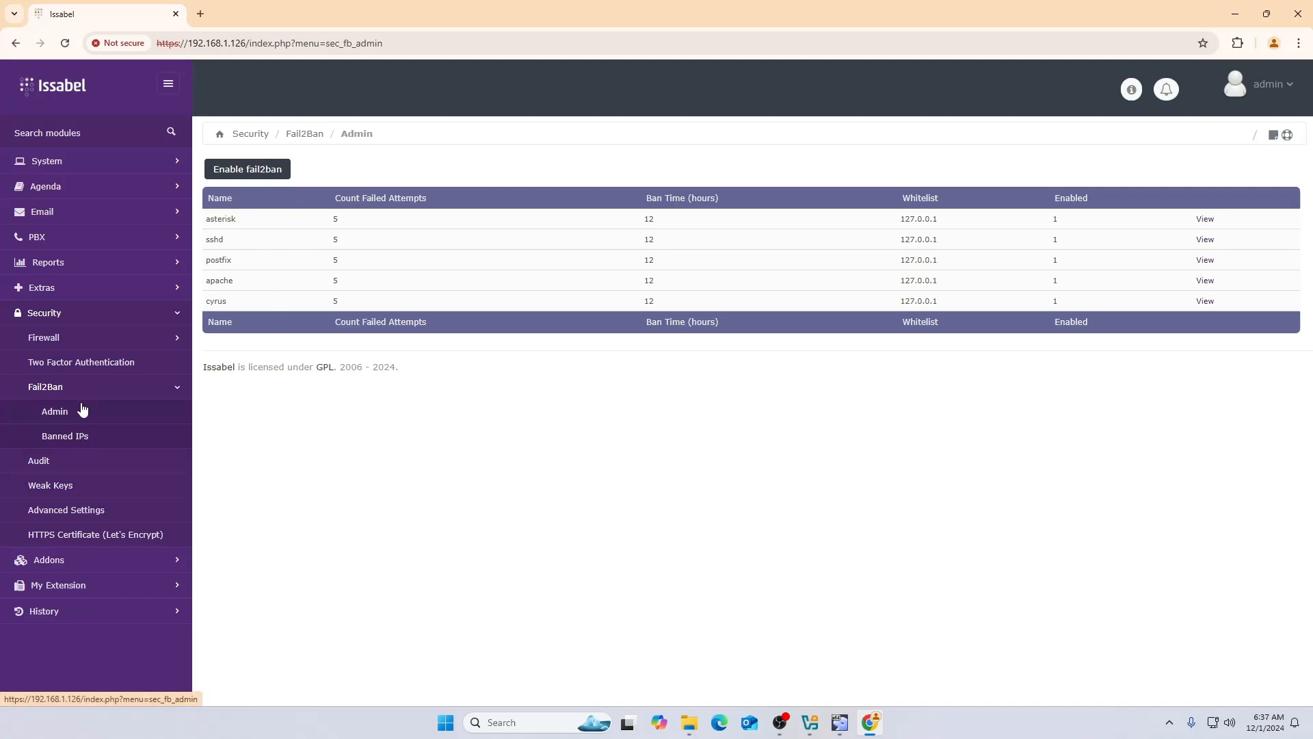
left_click(86, 439)
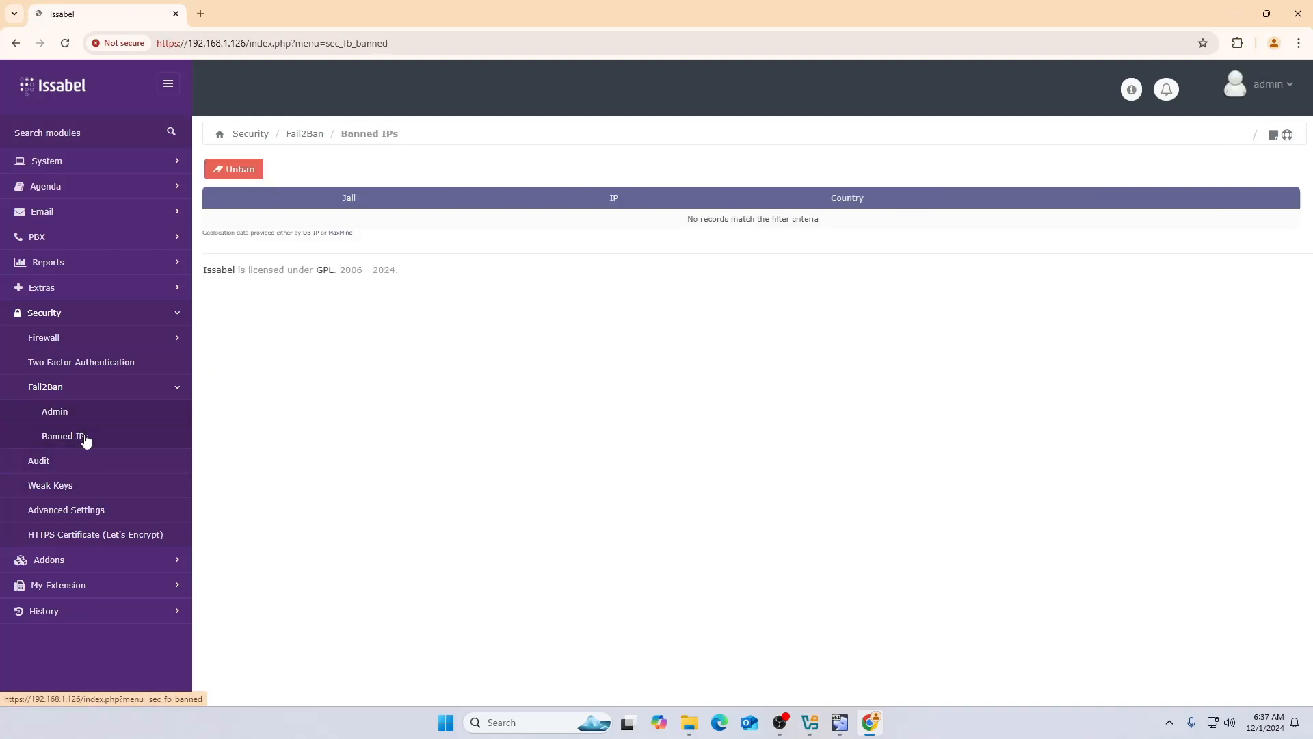